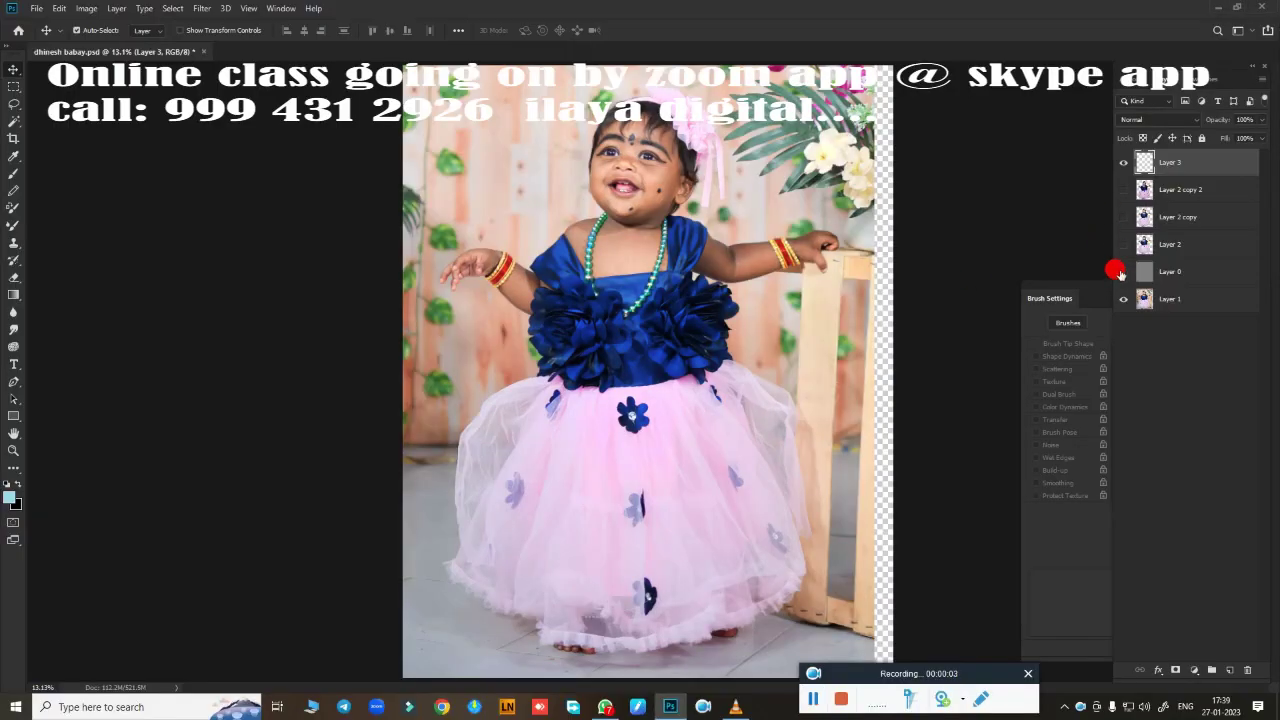
Show the grey background, baby cutout and Layer 2 copy layers, and zoom onto the face.
click(1123, 271)
click(1123, 244)
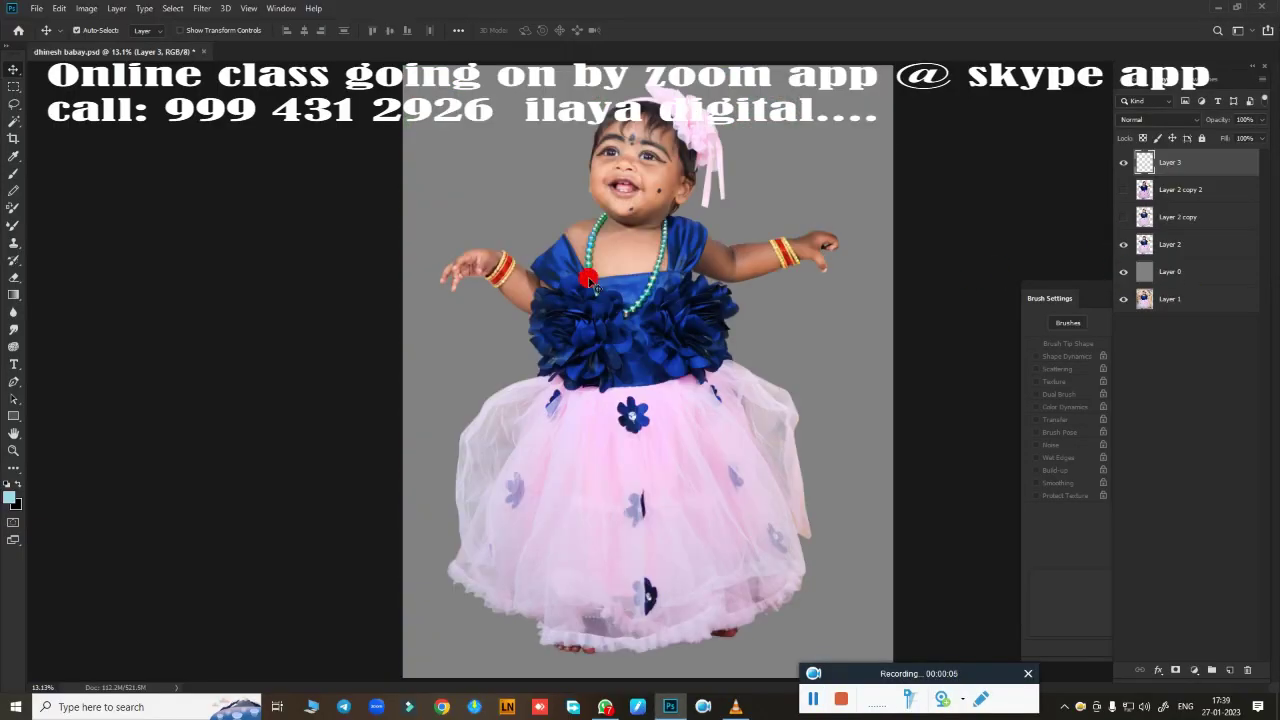
scroll(731, 143, up, 5)
key(r)
drag(640, 480, 688, 424)
scroll(688, 424, up, 3)
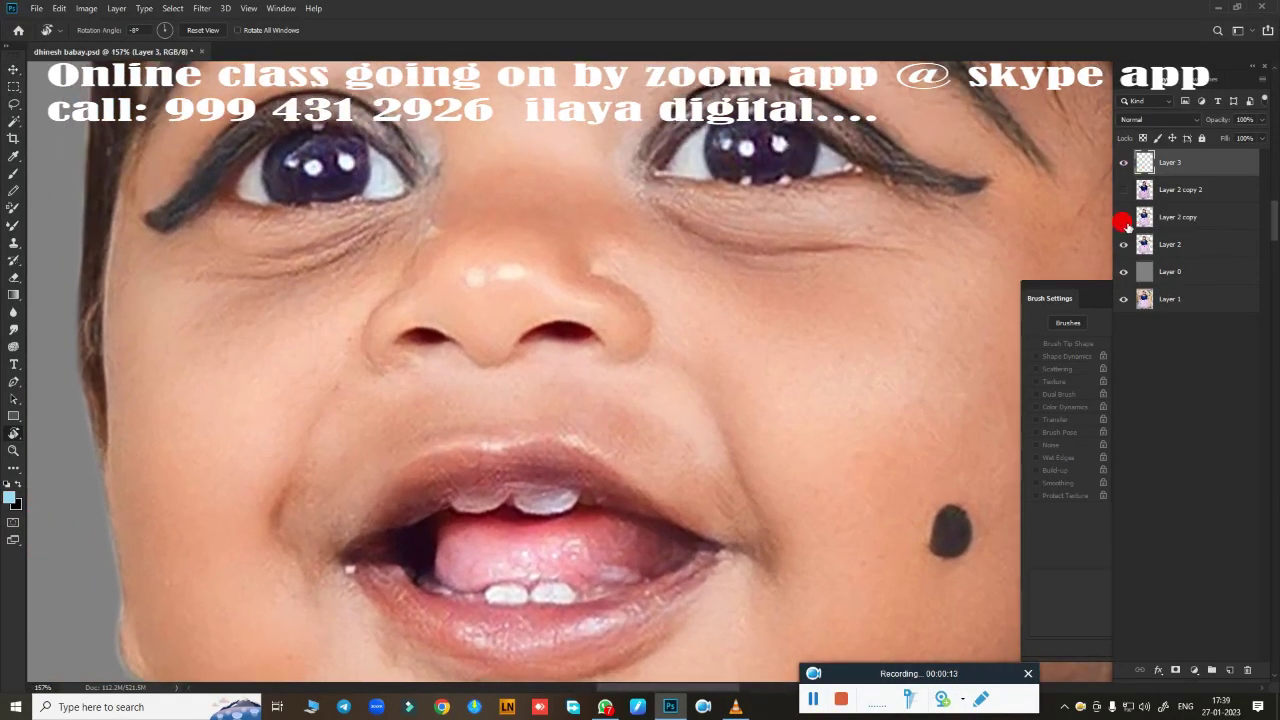
click(1123, 217)
Choose the Mixer Brush and blend the right edge of the nostril smooth.
key(r)
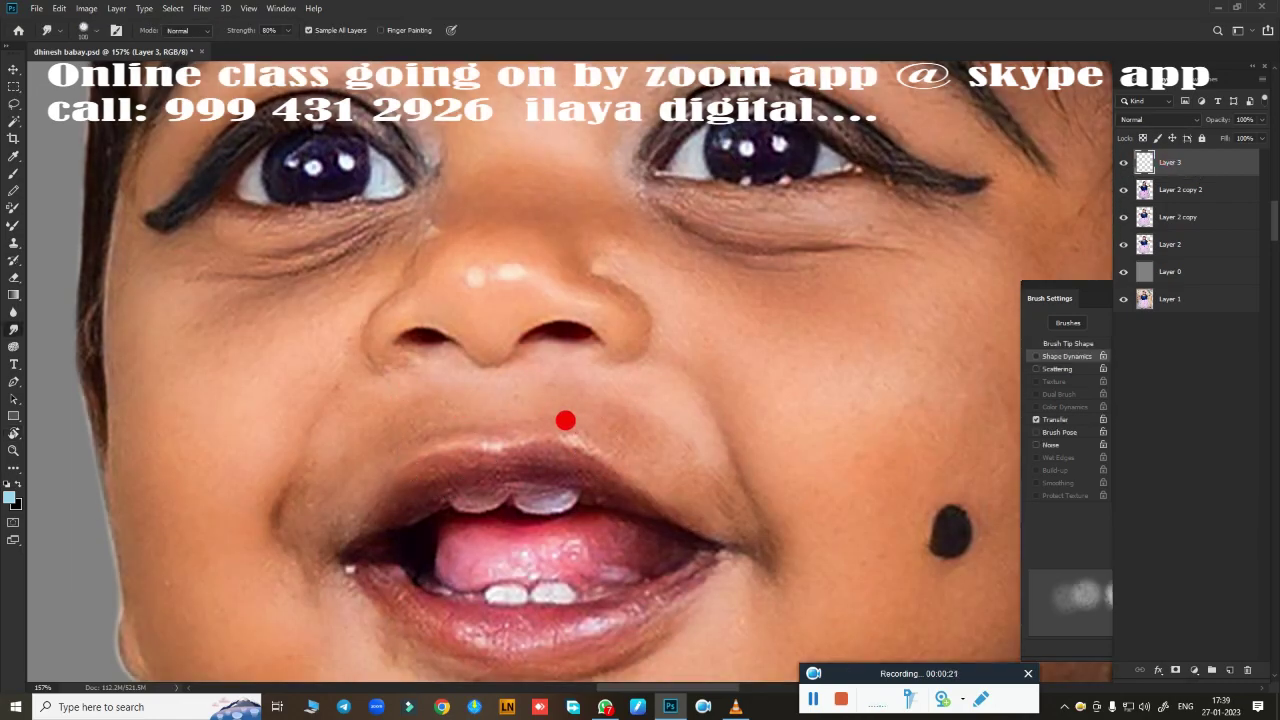
scroll(523, 406, up, 2)
scroll(493, 465, up, 1)
right_click(493, 465)
key(b)
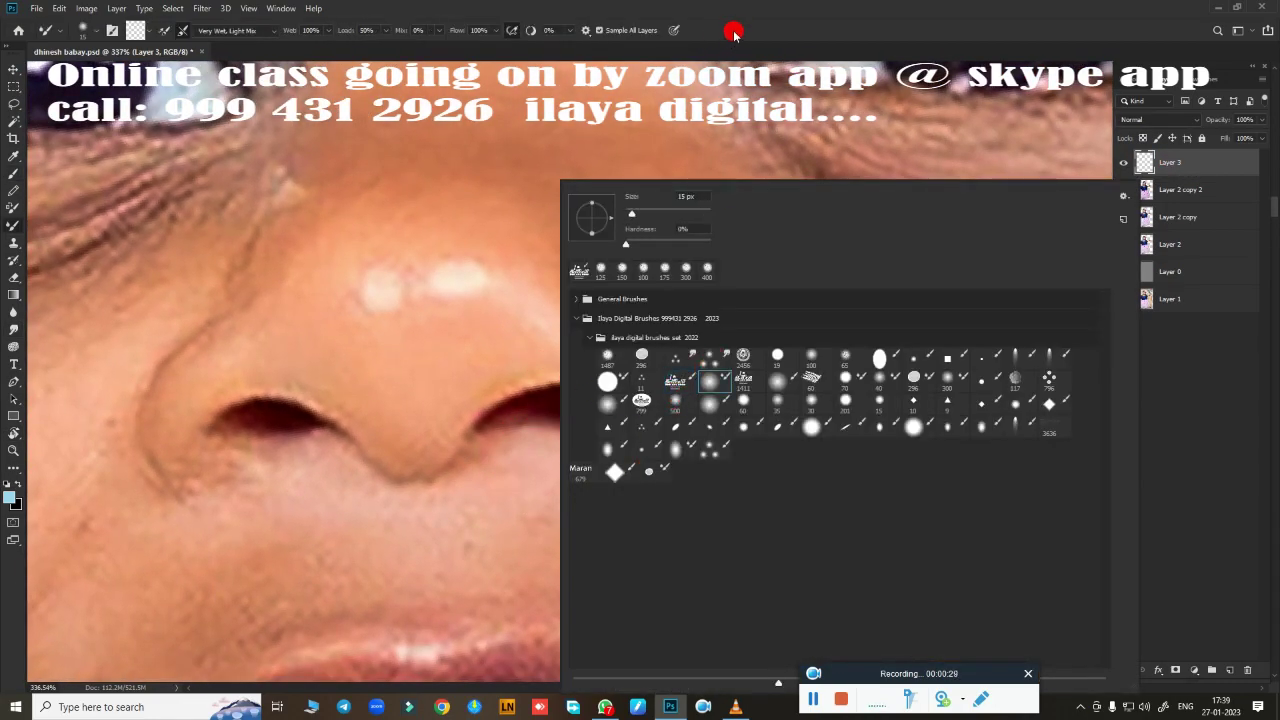
key(Escape)
drag(601, 405, 626, 415)
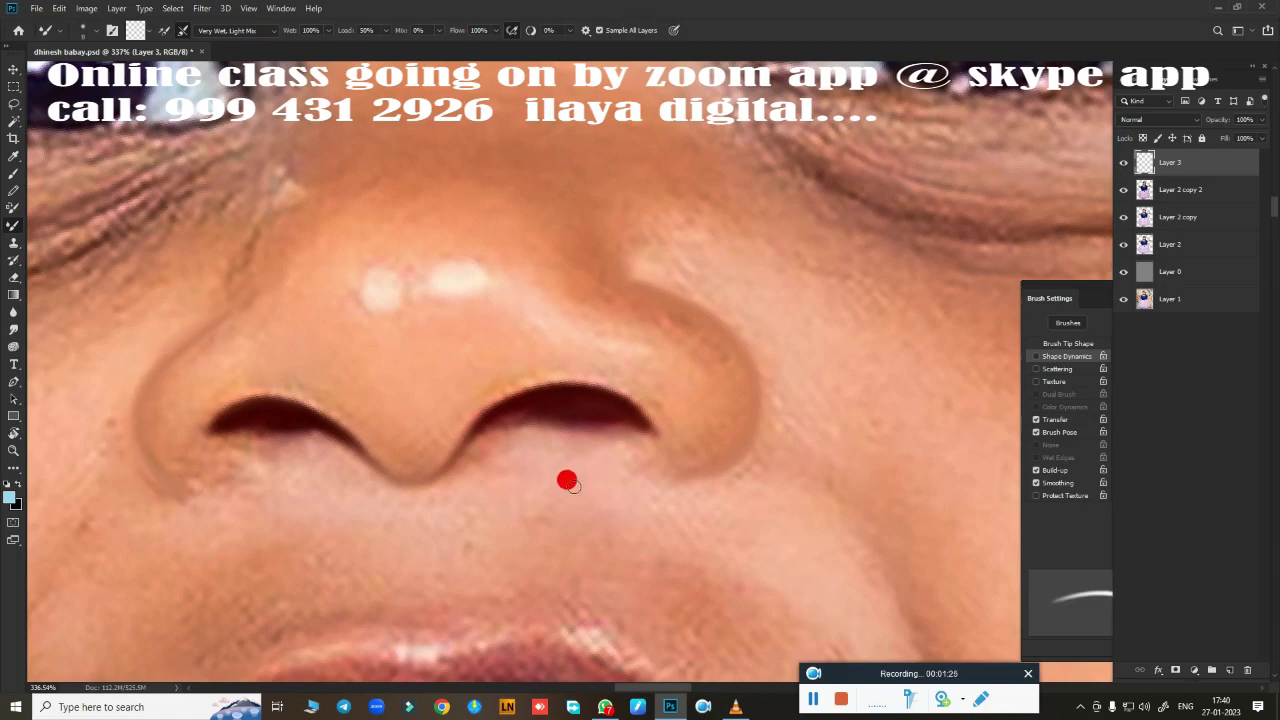
scroll(567, 481, up, 1)
Smudge the left nostril, thickening its outer end and reshaping its dark outline.
key(r)
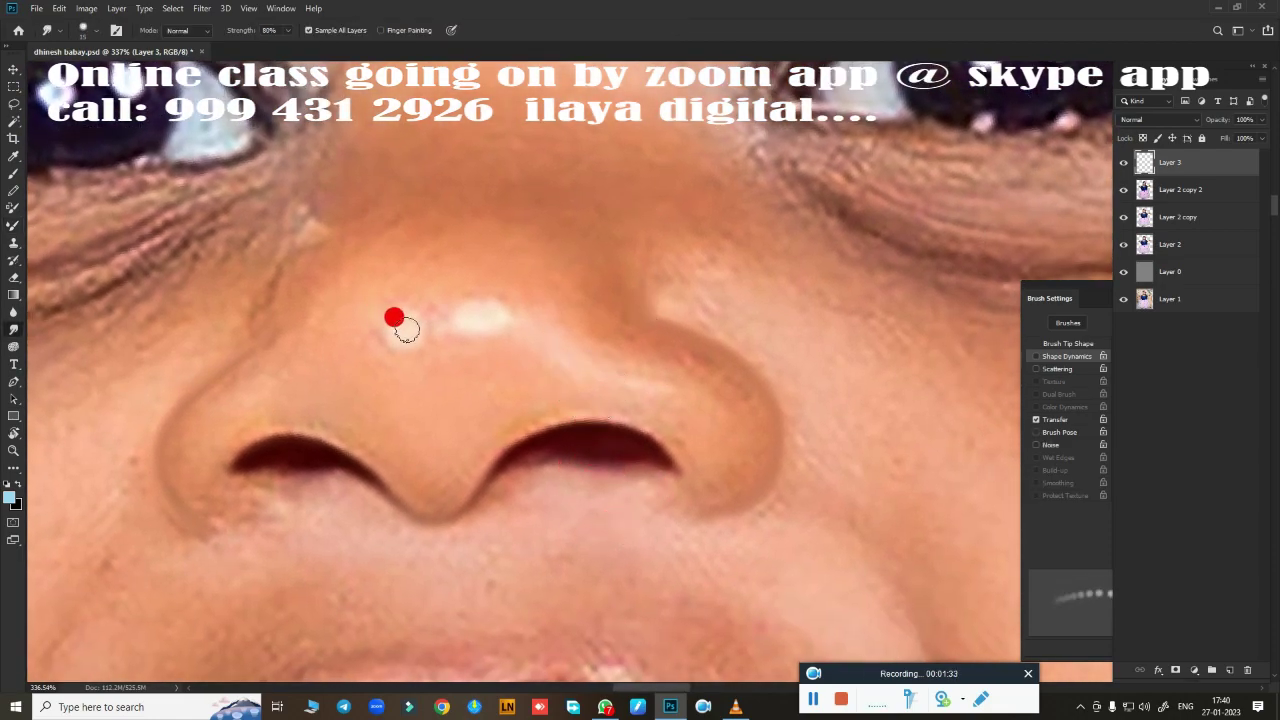
scroll(371, 451, up, 1)
scroll(614, 374, up, 1)
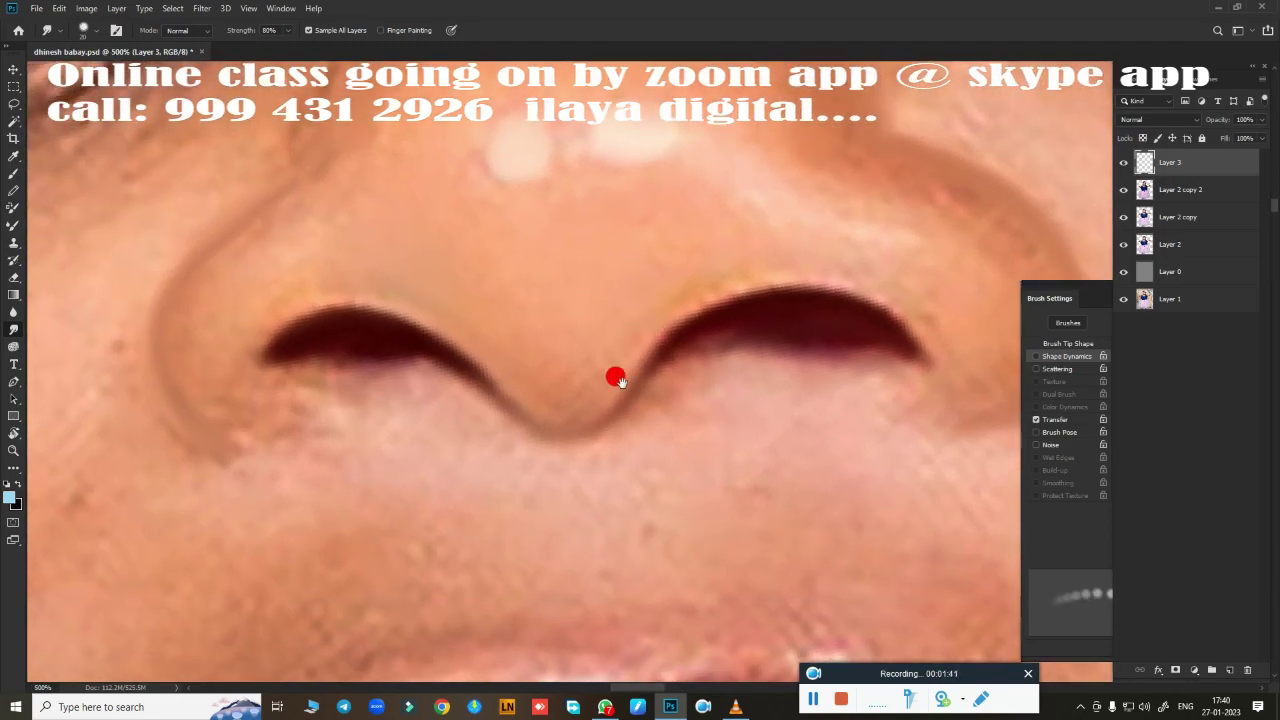
scroll(625, 442, up, 1)
scroll(625, 442, down, 1)
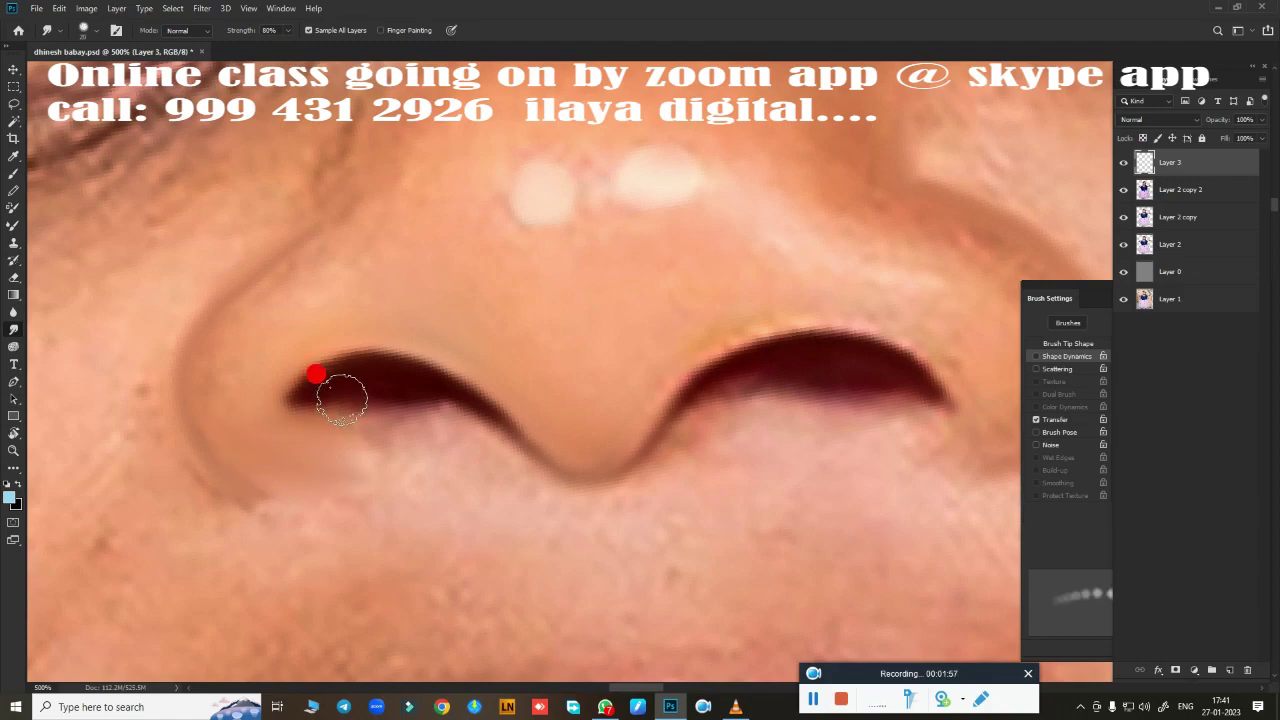
mouse_move(343, 391)
mouse_down()
mouse_move(312, 396)
mouse_move(483, 437)
mouse_up()
click(309, 394)
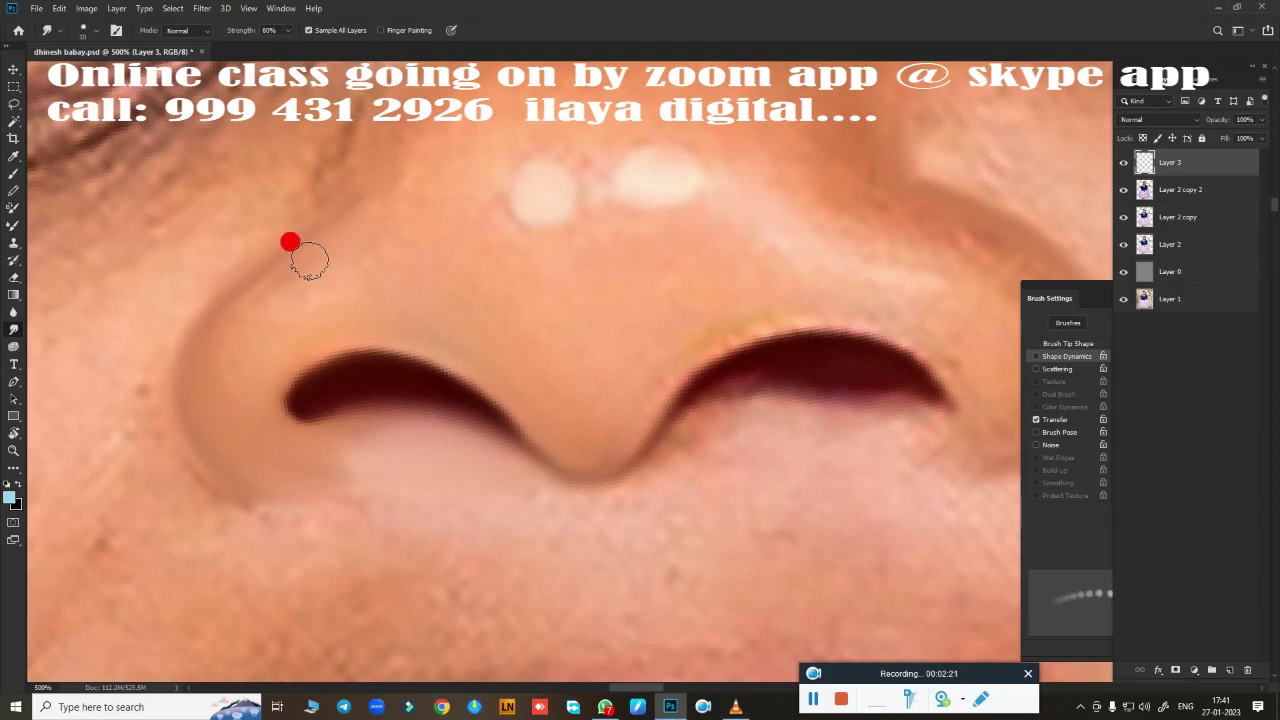
At brush size 20, smooth the right nostril edge and the shading down both sides of the nose.
key(bracketright)
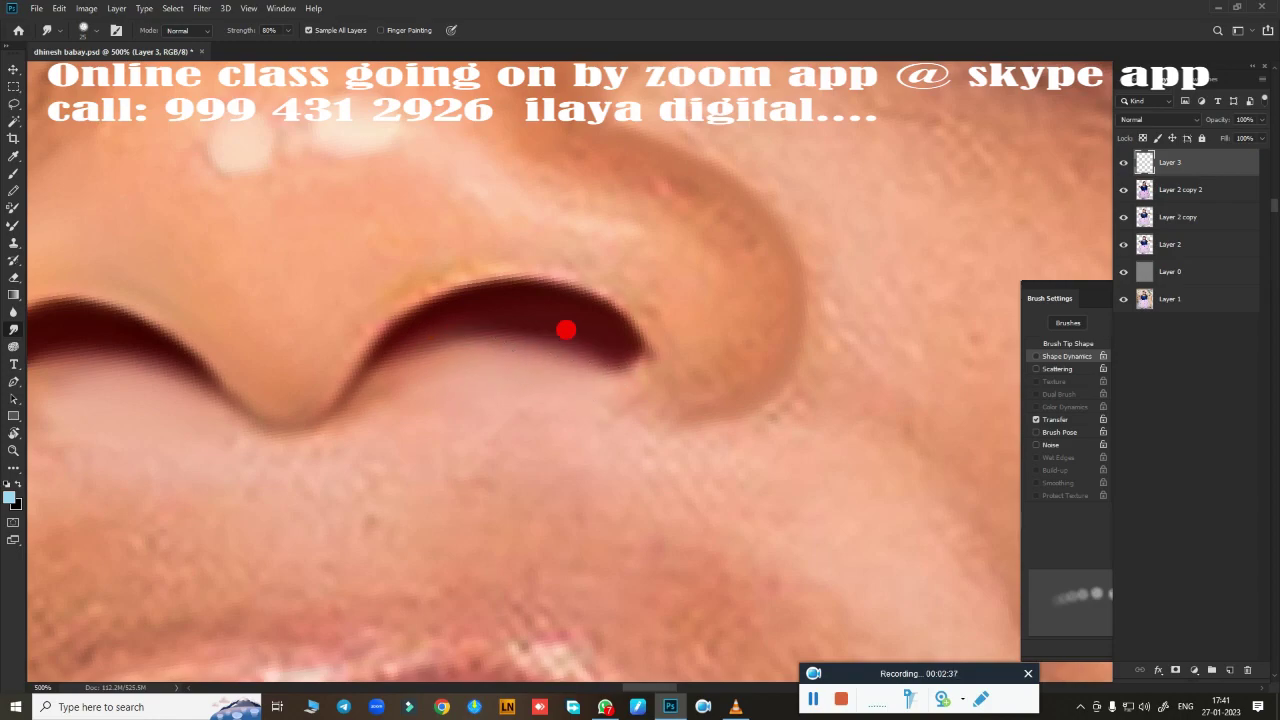
click(622, 339)
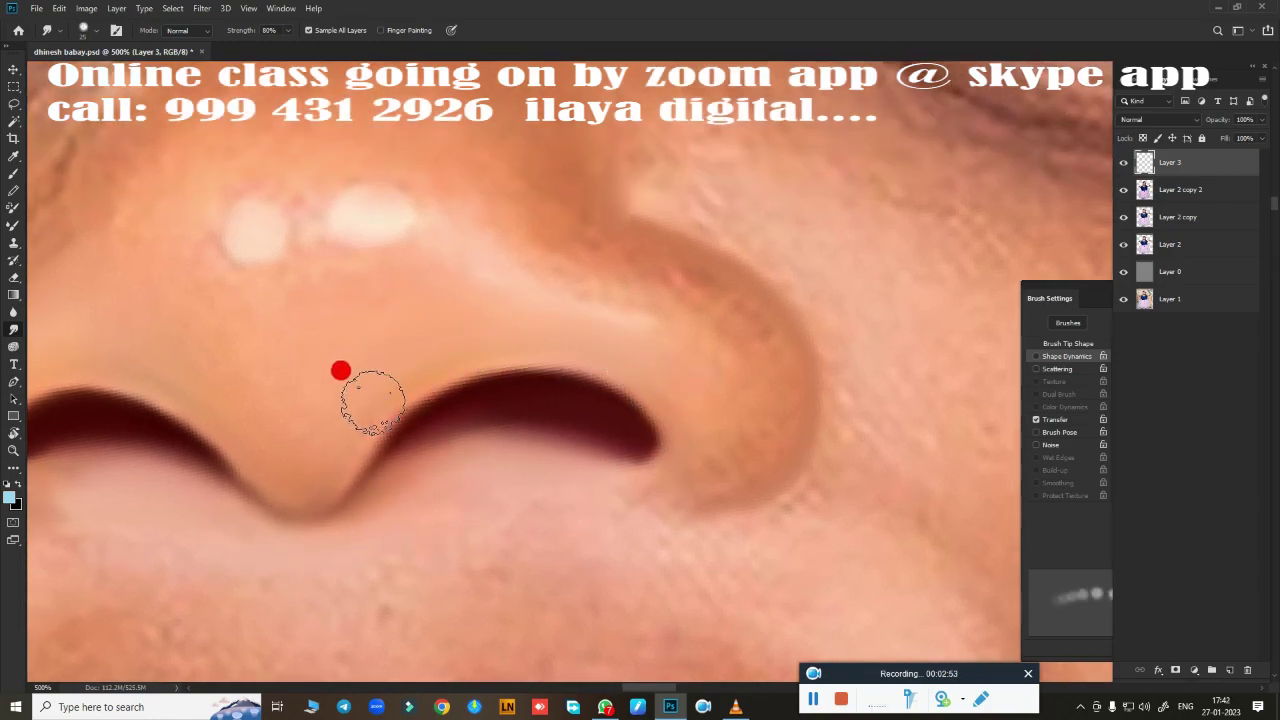
mouse_move(373, 402)
mouse_down()
mouse_move(683, 411)
mouse_move(680, 491)
mouse_move(744, 475)
mouse_up()
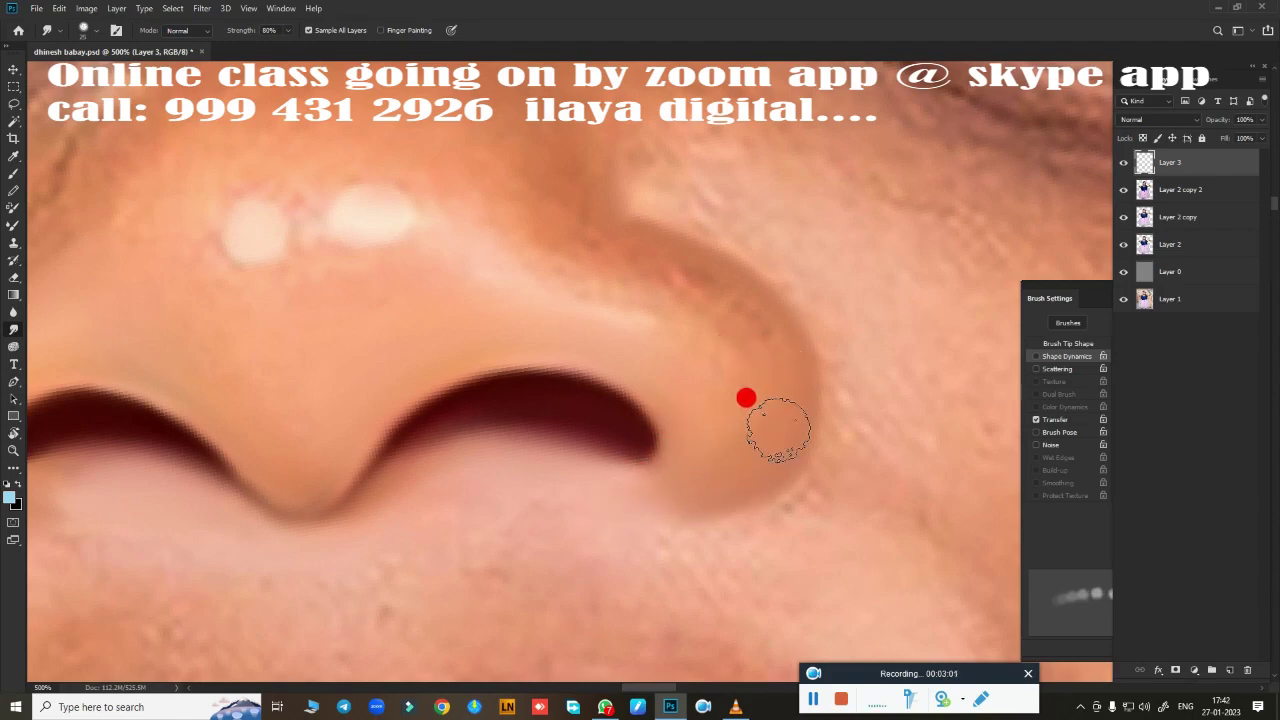
drag(778, 430, 636, 311)
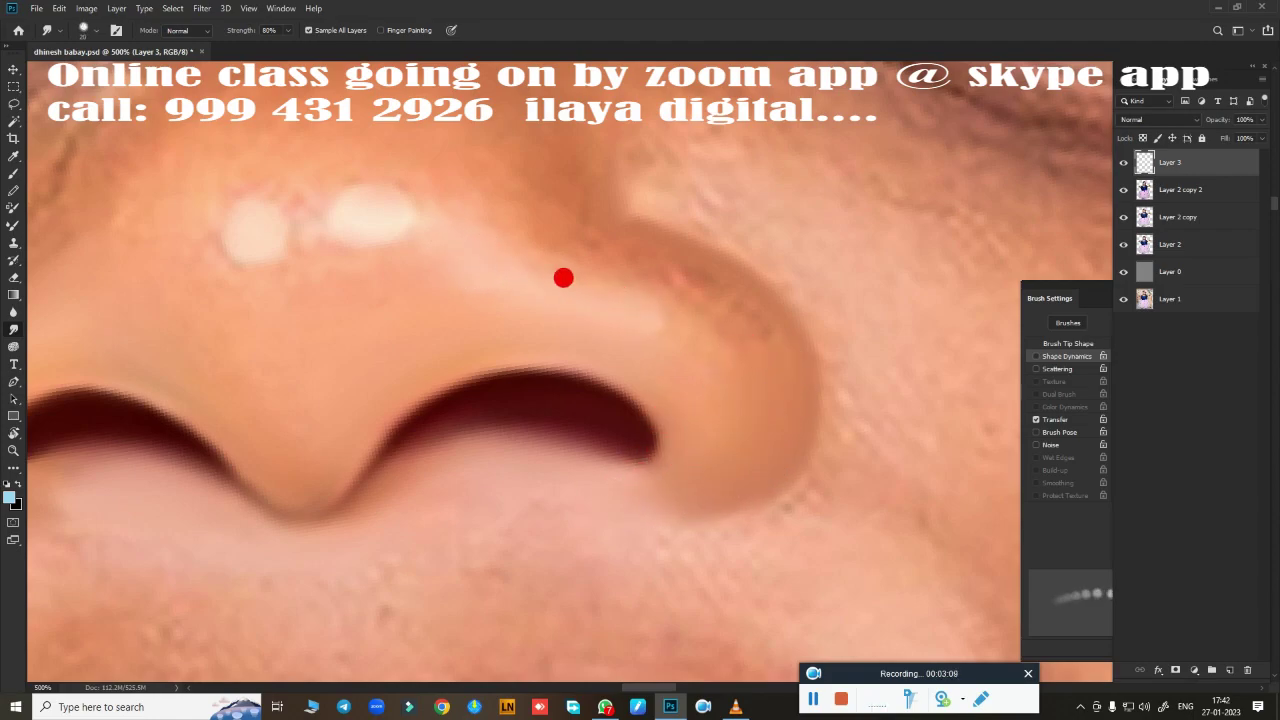
mouse_move(651, 240)
mouse_down()
mouse_move(677, 257)
mouse_move(666, 320)
mouse_up()
mouse_move(538, 163)
mouse_down()
mouse_move(591, 171)
mouse_move(603, 229)
mouse_move(503, 212)
mouse_move(503, 243)
mouse_move(616, 293)
mouse_move(414, 377)
mouse_move(266, 254)
mouse_move(106, 200)
mouse_move(497, 408)
mouse_up()
With a larger brush, smudge the skin across the nose bridge and between the eyes.
key(bracketright)
scroll(577, 420, down, 3)
scroll(580, 455, down, 2)
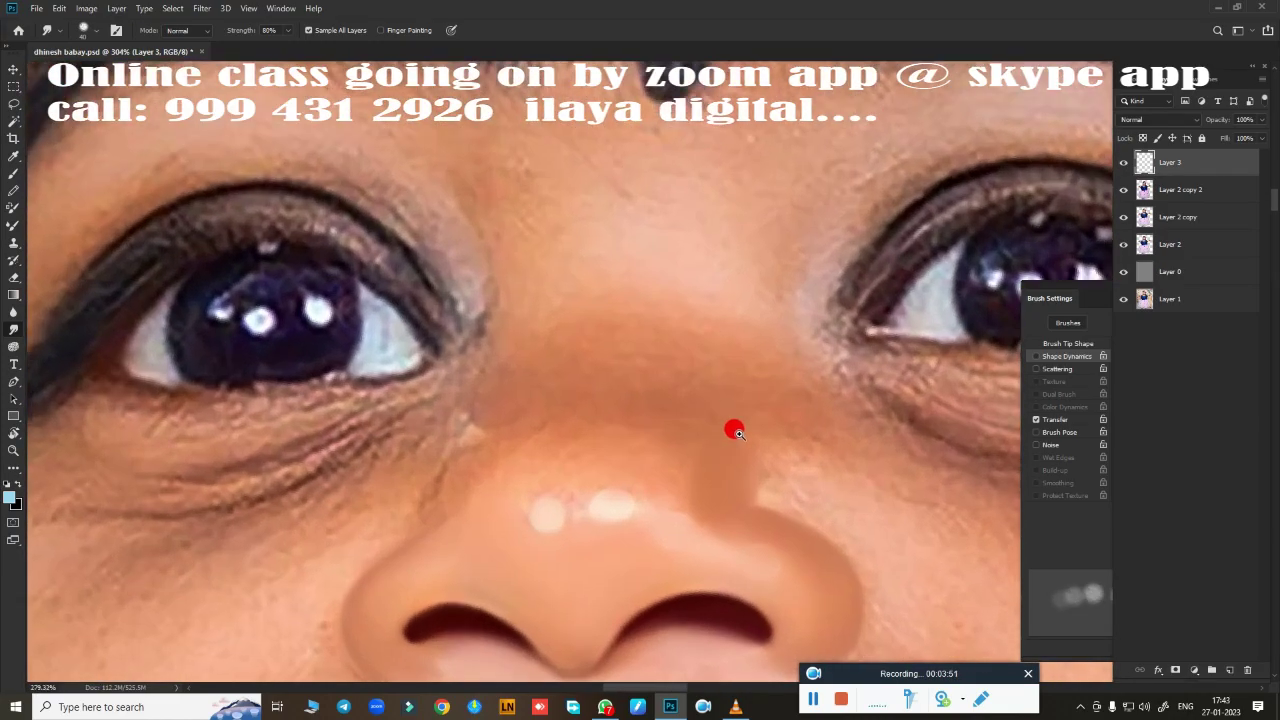
scroll(735, 431, down, 1)
drag(433, 237, 457, 137)
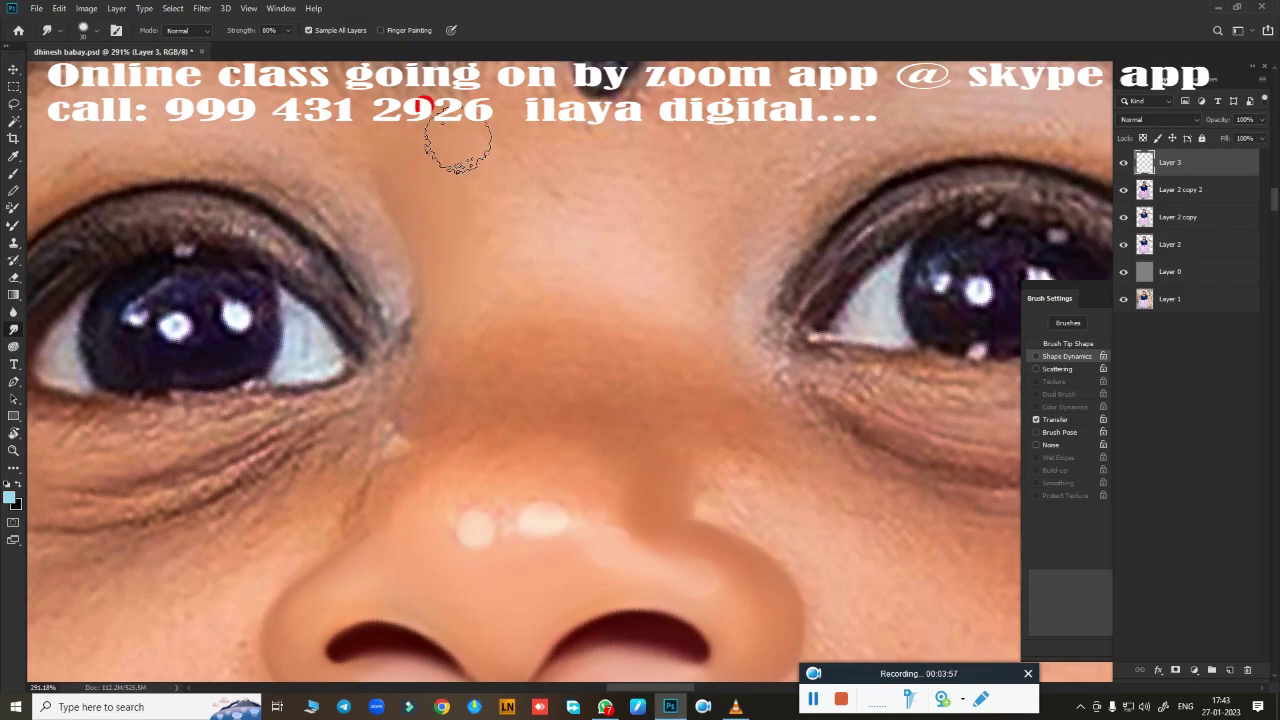
mouse_move(457, 394)
mouse_down()
mouse_move(703, 240)
mouse_move(700, 214)
mouse_up()
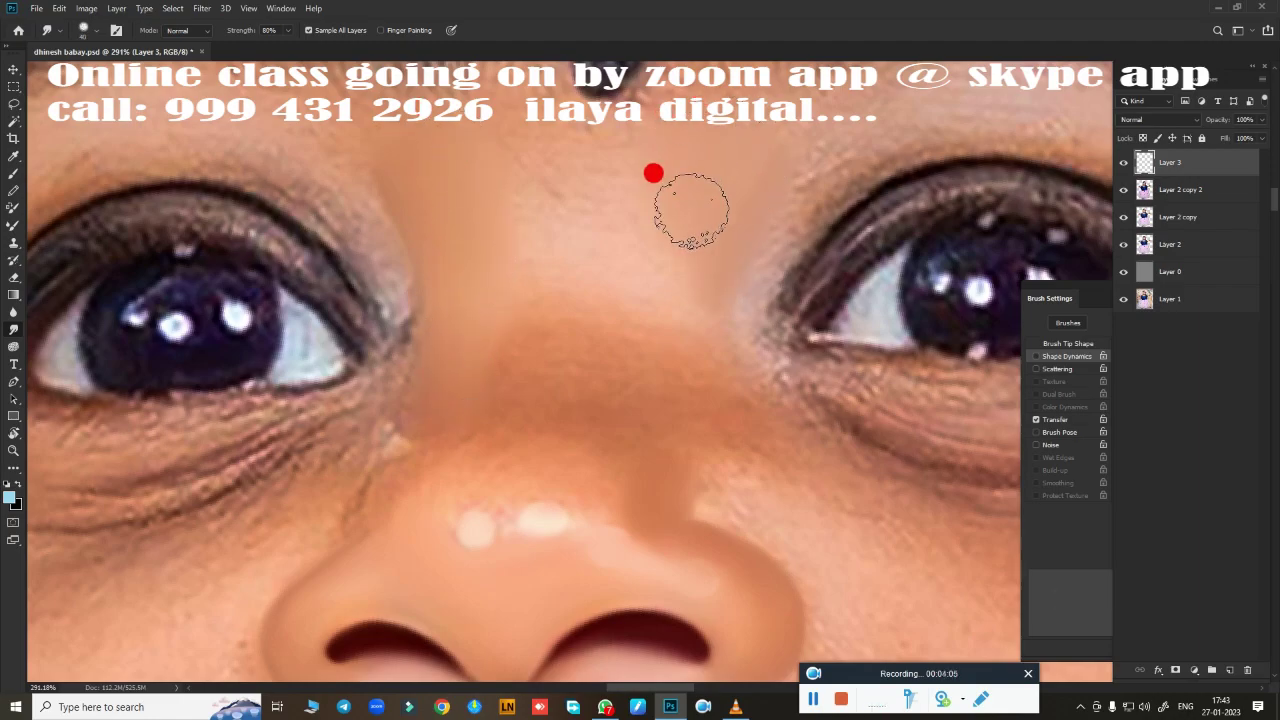
mouse_move(591, 177)
mouse_down()
mouse_move(619, 213)
mouse_move(509, 400)
mouse_move(556, 351)
mouse_move(577, 417)
mouse_up()
Smooth the skin down the nose bridge and soften the nose-tip highlights.
scroll(577, 417, up, 2)
mouse_move(402, 226)
mouse_down()
mouse_move(363, 346)
mouse_move(474, 131)
mouse_move(611, 196)
mouse_up()
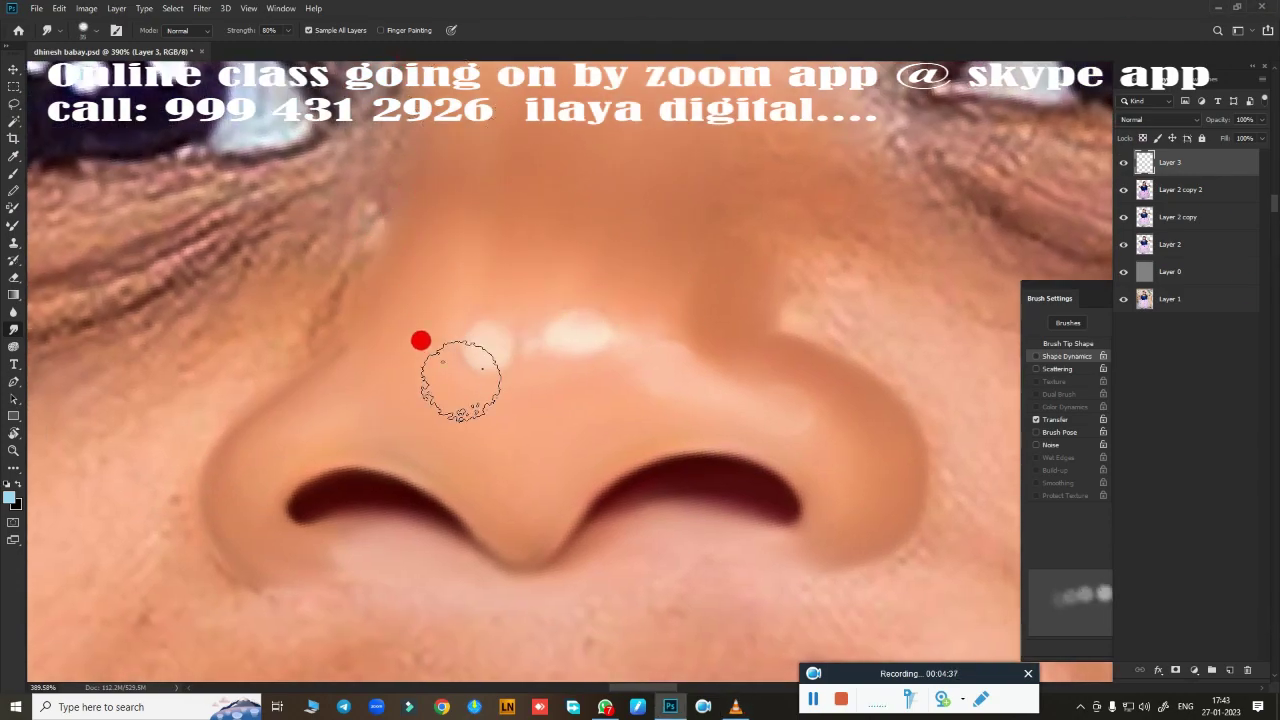
mouse_move(457, 371)
mouse_down()
mouse_move(497, 349)
mouse_move(470, 300)
mouse_move(543, 343)
mouse_move(580, 337)
mouse_move(500, 394)
mouse_move(800, 402)
mouse_up()
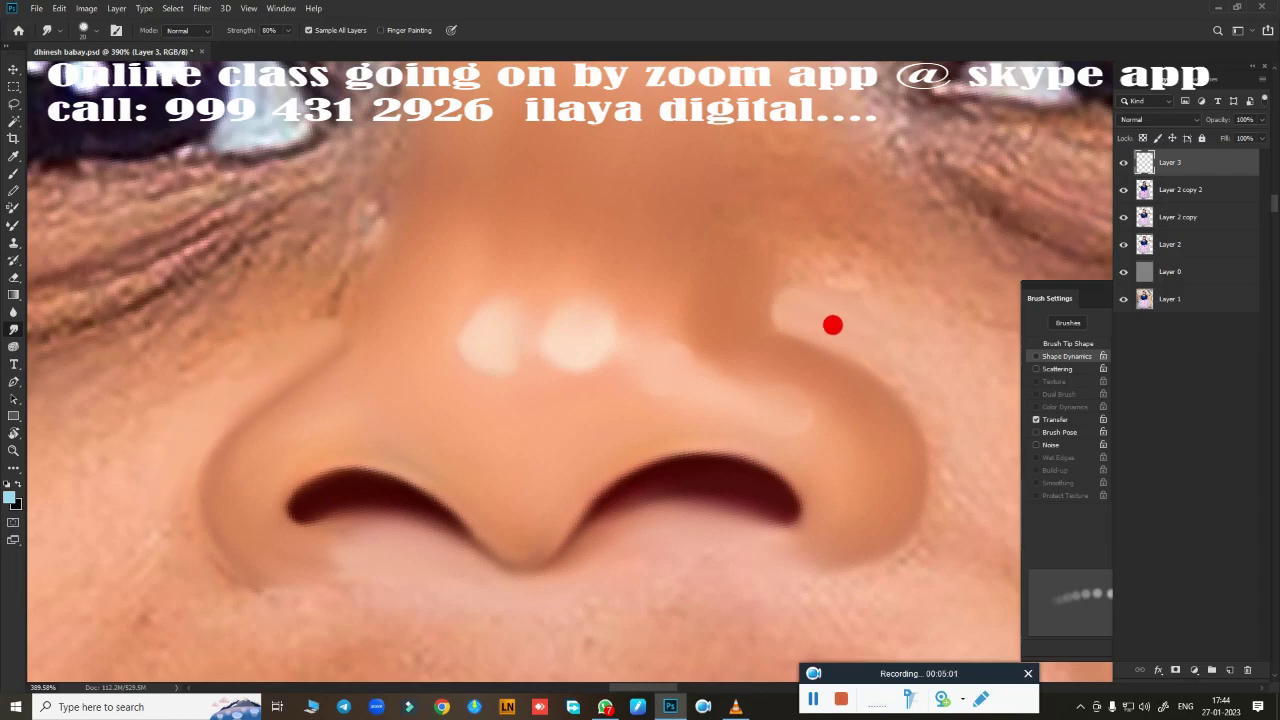
scroll(700, 460, down, 3)
Lighten and smooth the upper lip edge with the Mixer Brush.
scroll(669, 346, down, 3)
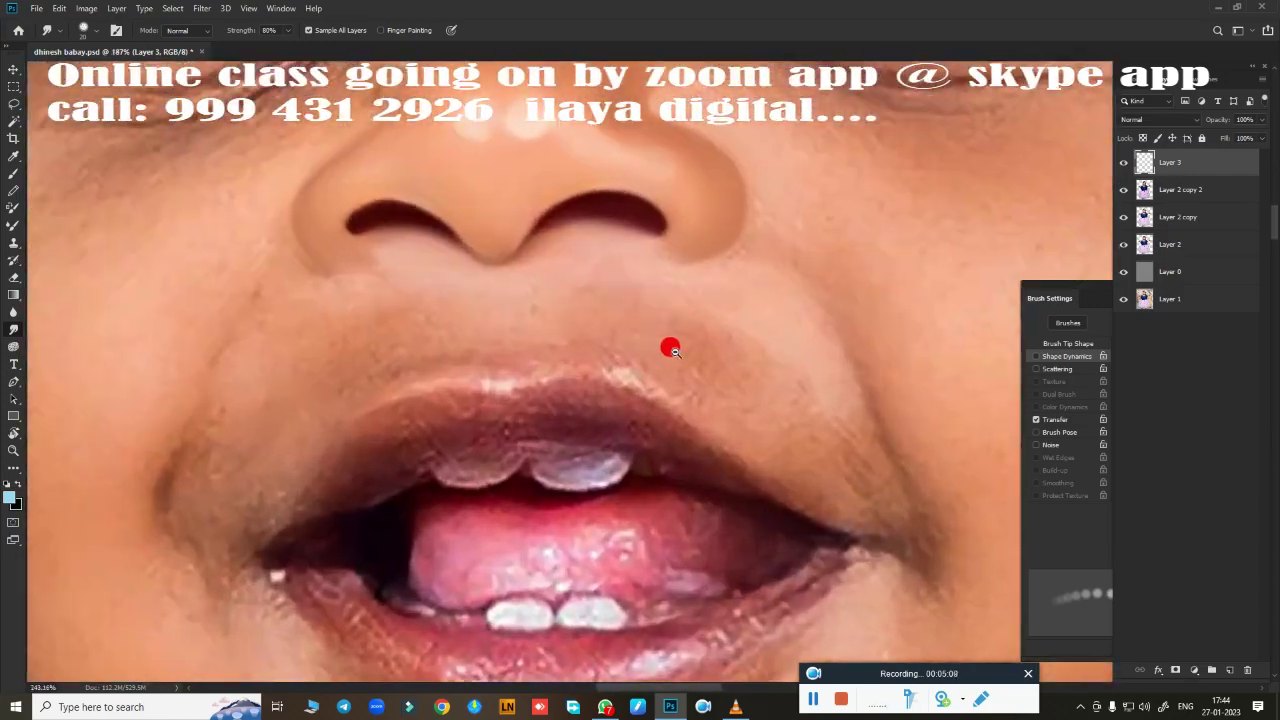
key(shift+b)
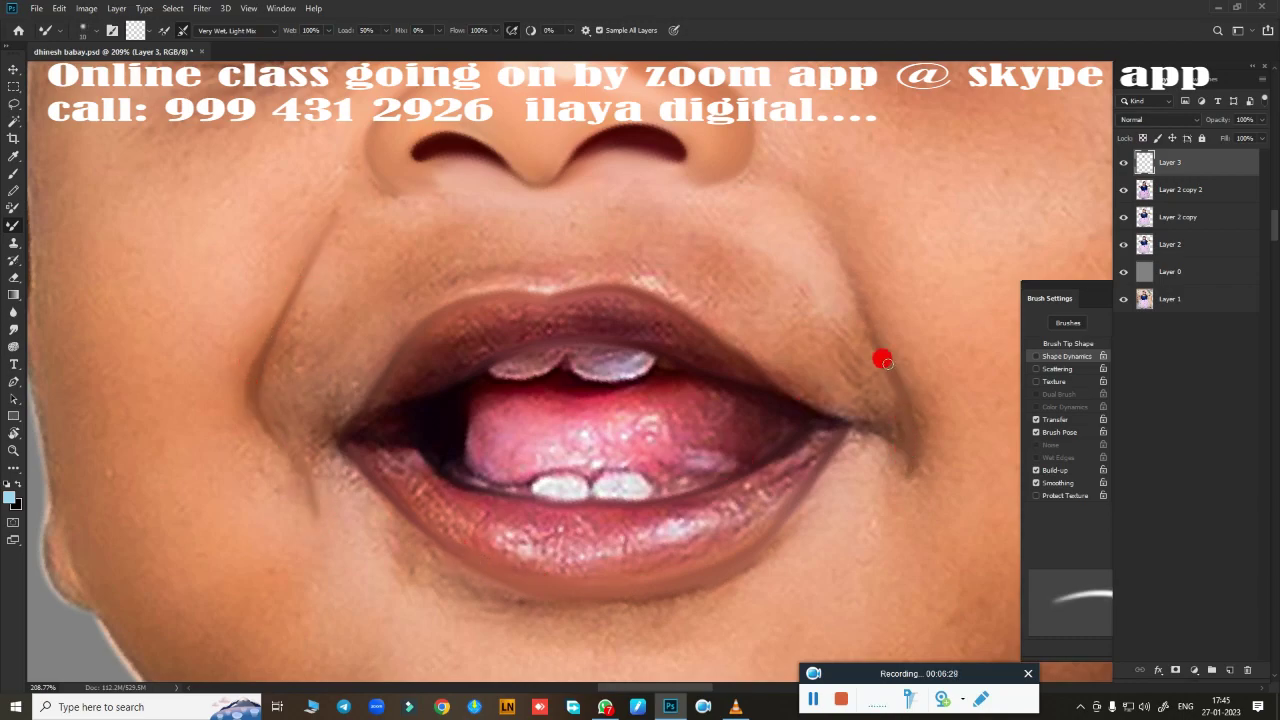
scroll(768, 380, down, 3)
scroll(686, 334, up, 3)
scroll(600, 449, up, 2)
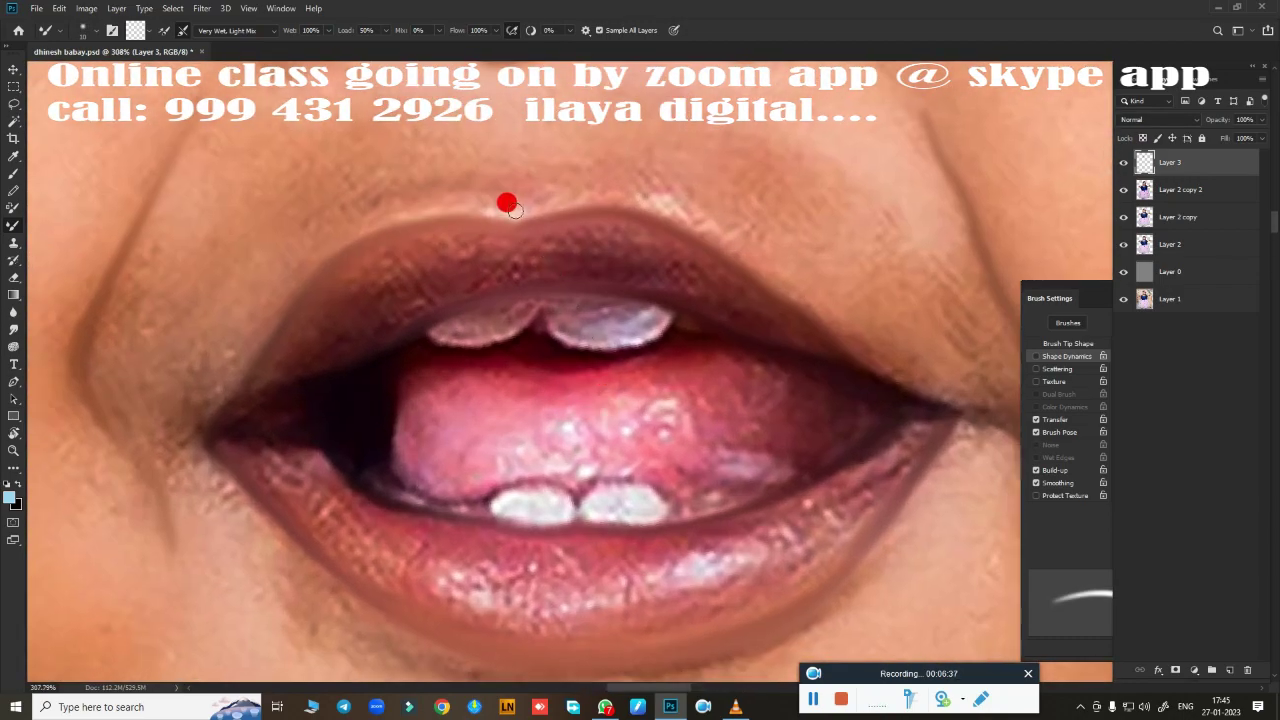
drag(690, 222, 820, 317)
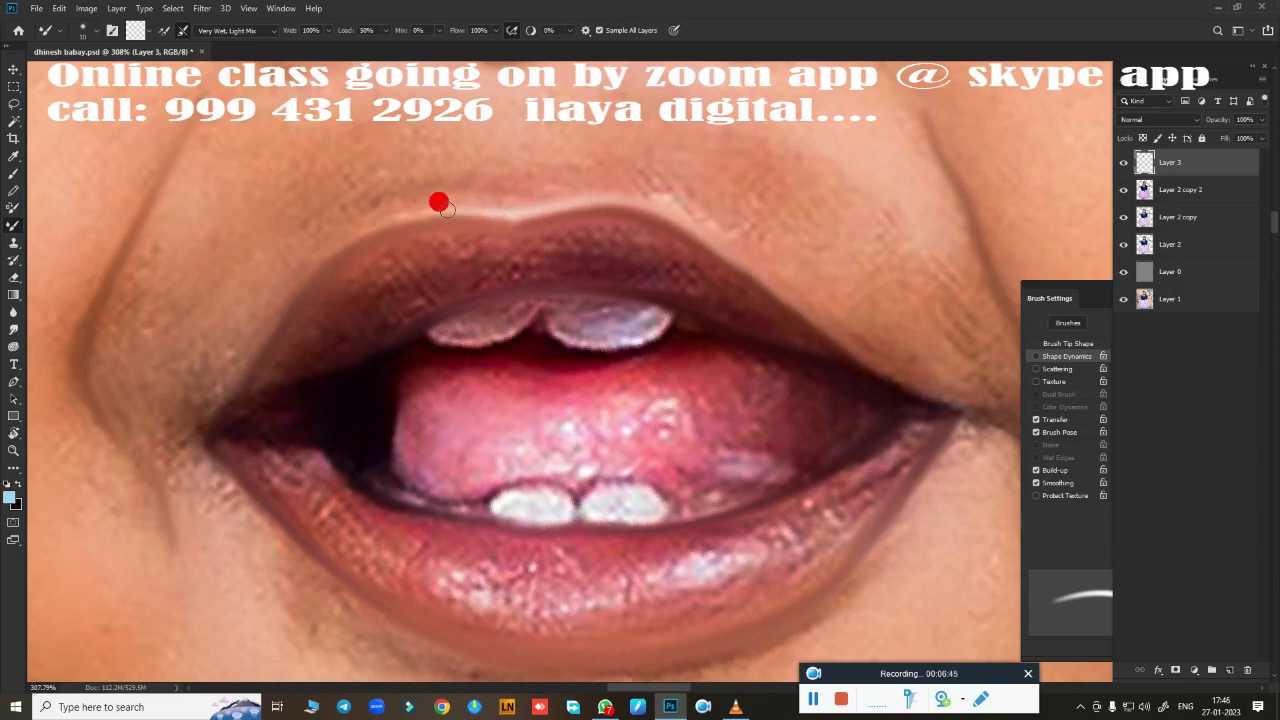
scroll(508, 449, down, 2)
At brush size 15, smudge the cheek crease, upper lip edge and lower lip boundary smooth.
scroll(503, 463, up, 3)
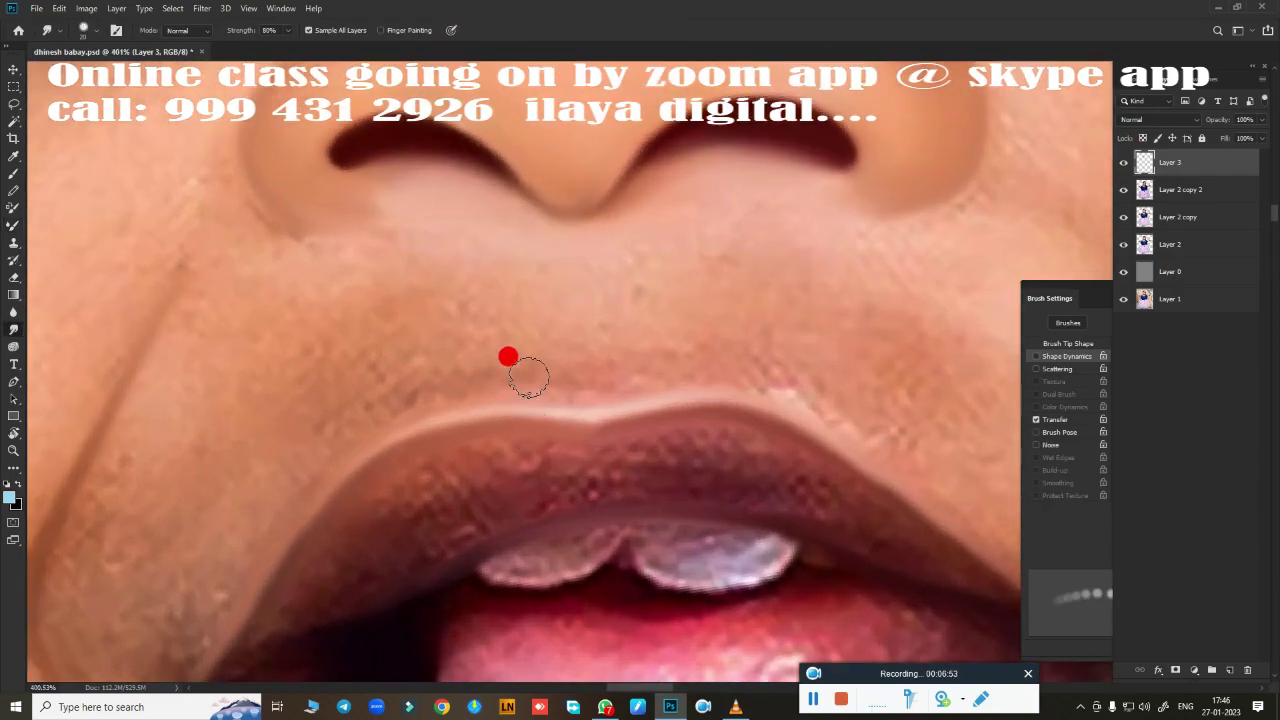
key(r)
key(bracketleft)
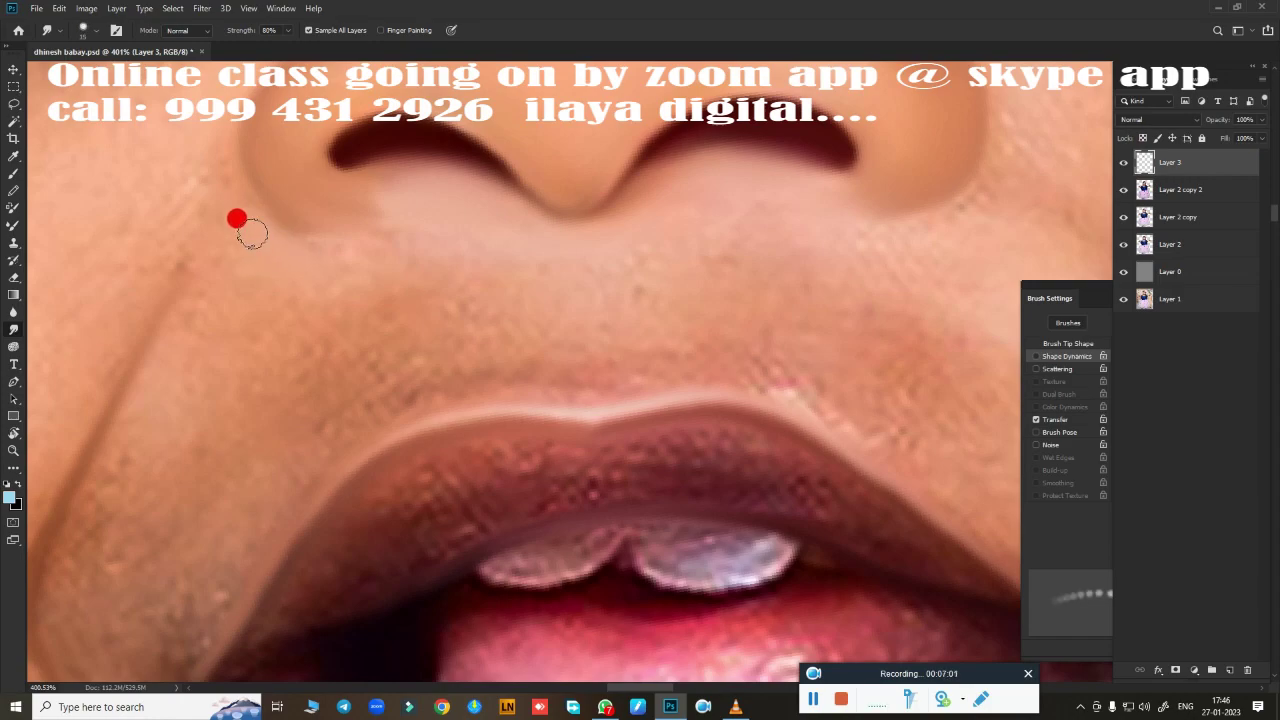
mouse_move(159, 294)
mouse_down()
mouse_move(266, 243)
mouse_move(106, 386)
mouse_move(300, 260)
mouse_move(150, 392)
mouse_up()
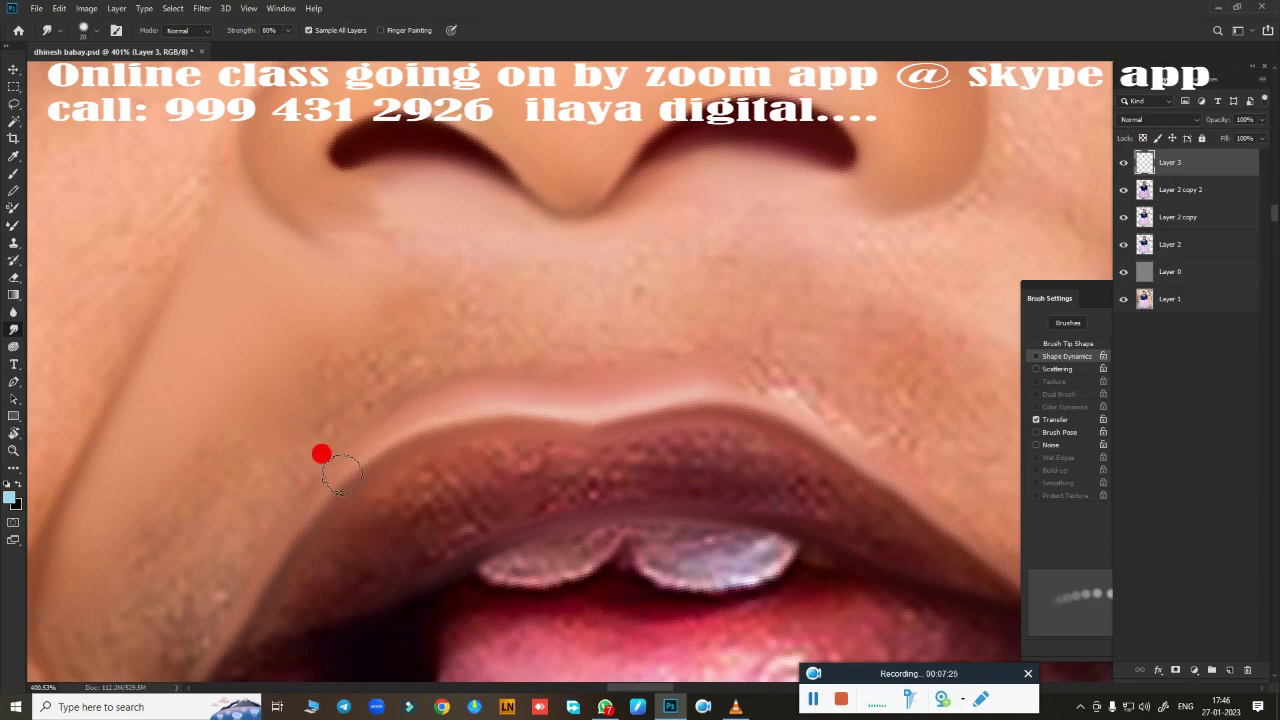
drag(320, 451, 585, 291)
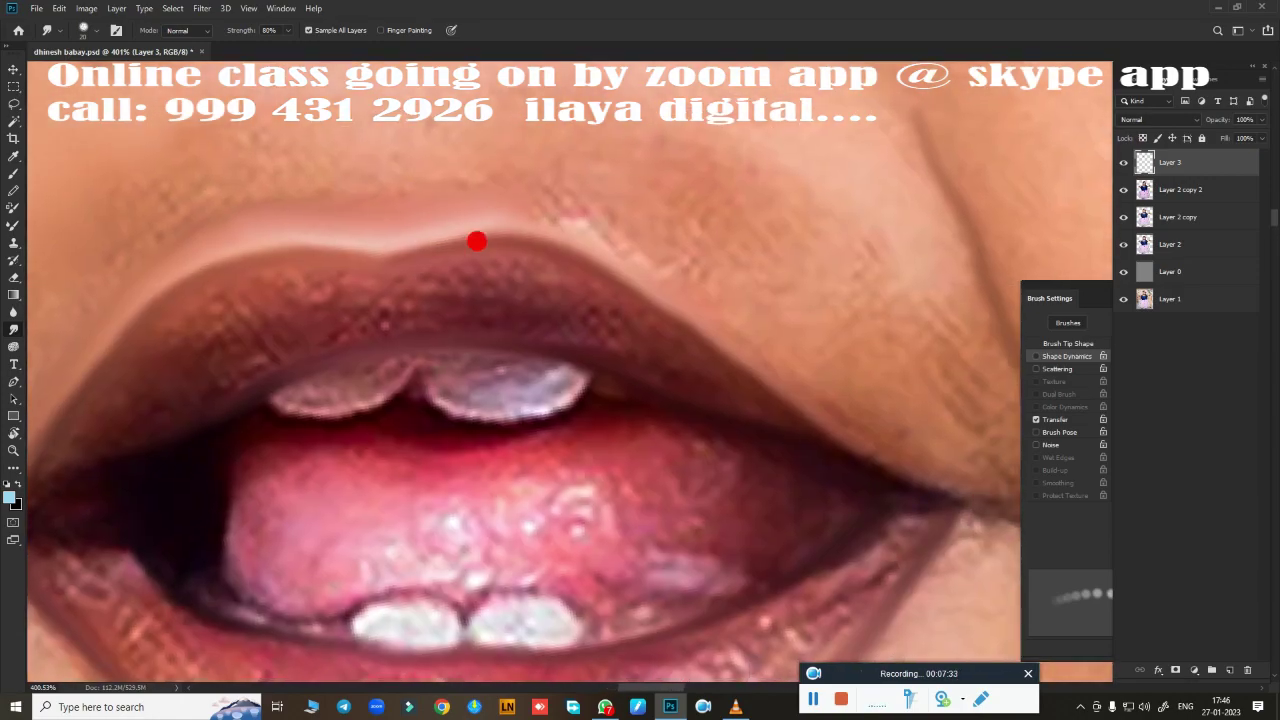
drag(665, 289, 907, 452)
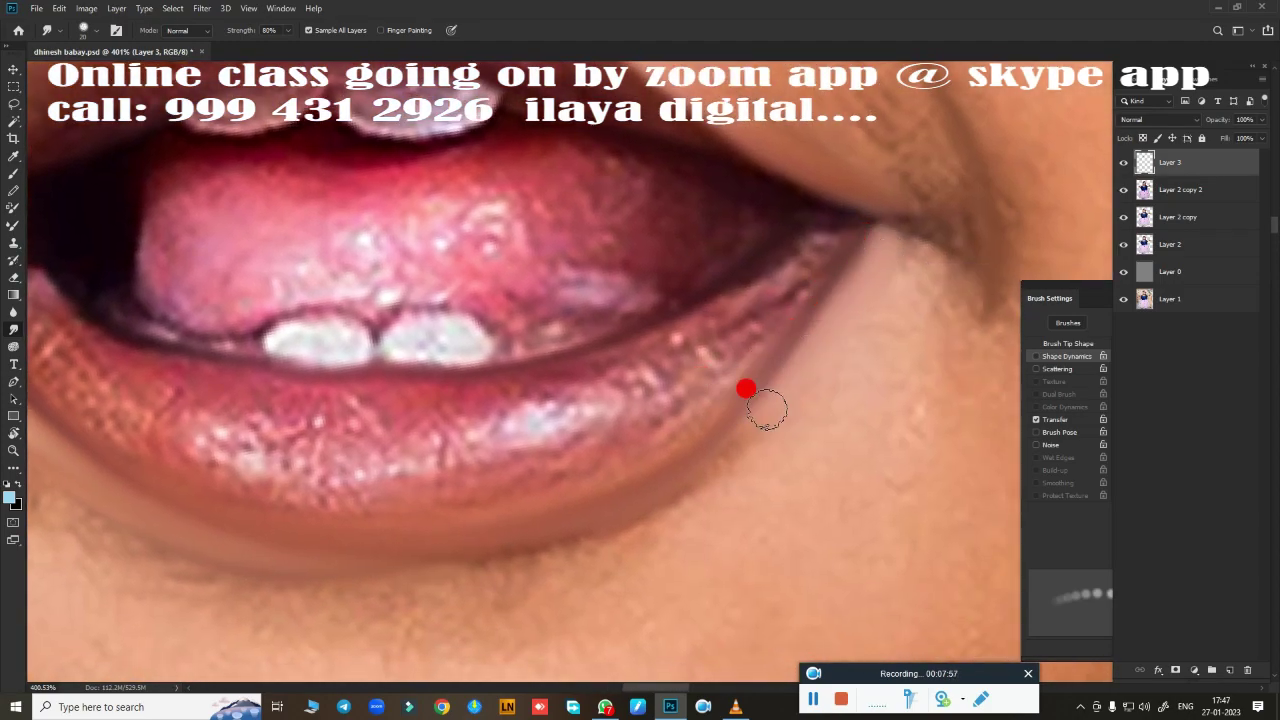
drag(766, 409, 251, 561)
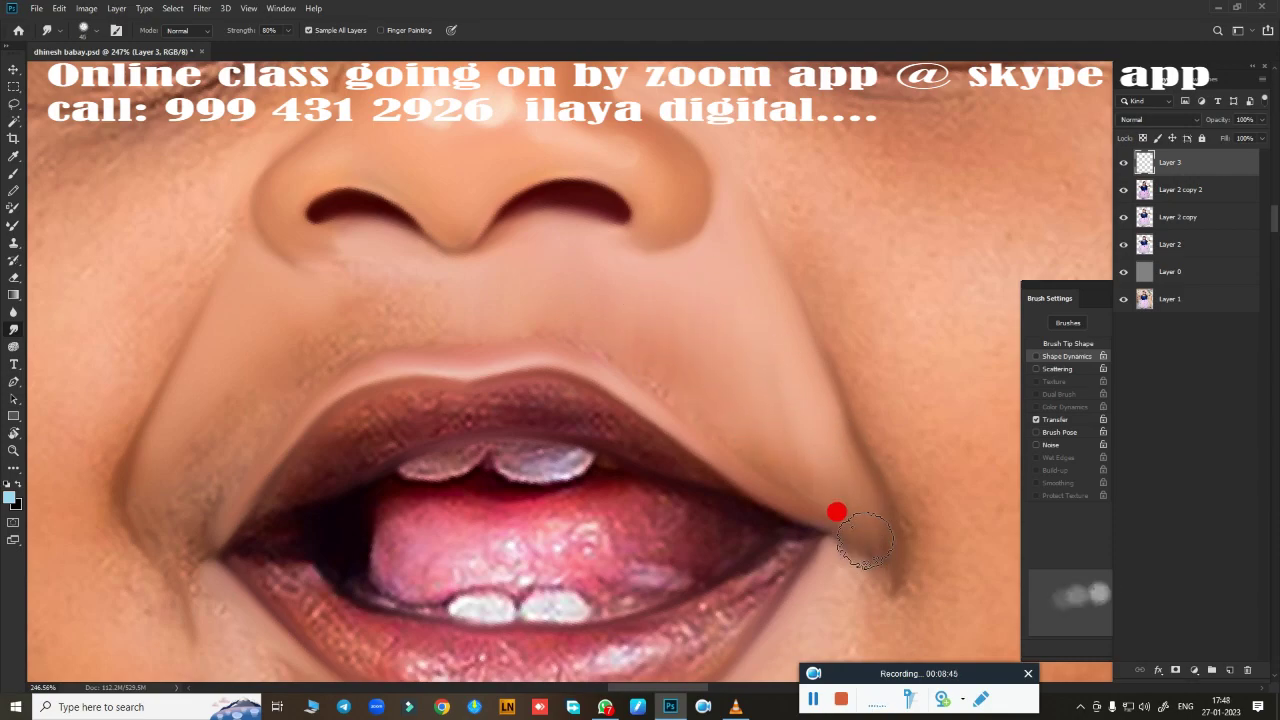
Soften the skin crease just left of the mouth corner.
scroll(610, 451, up, 2)
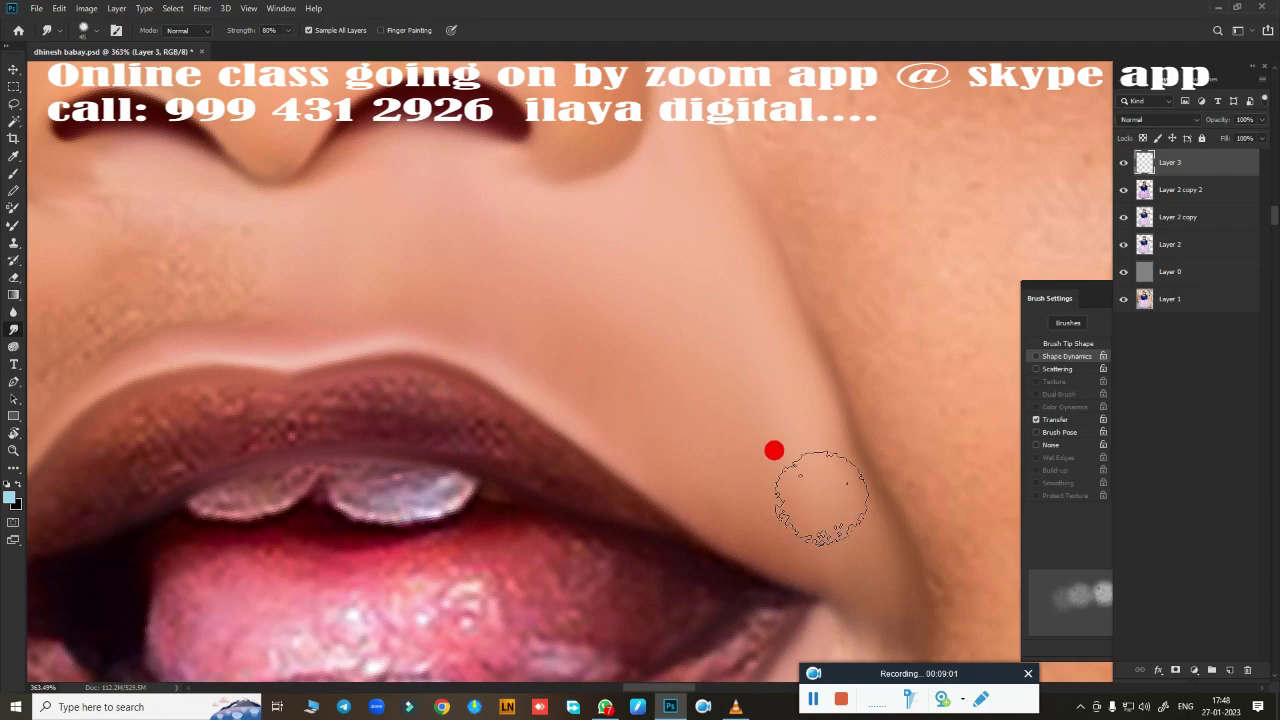
scroll(714, 266, left, 5)
scroll(650, 330, down, 2)
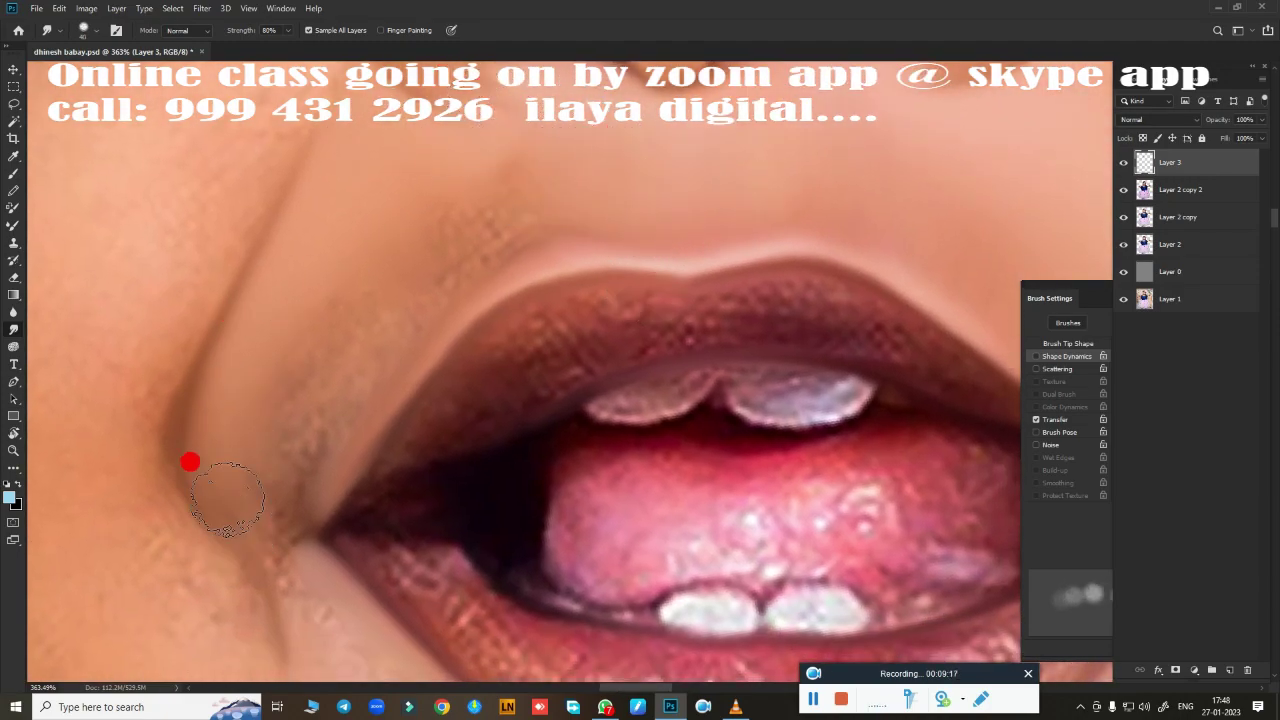
drag(189, 457, 224, 469)
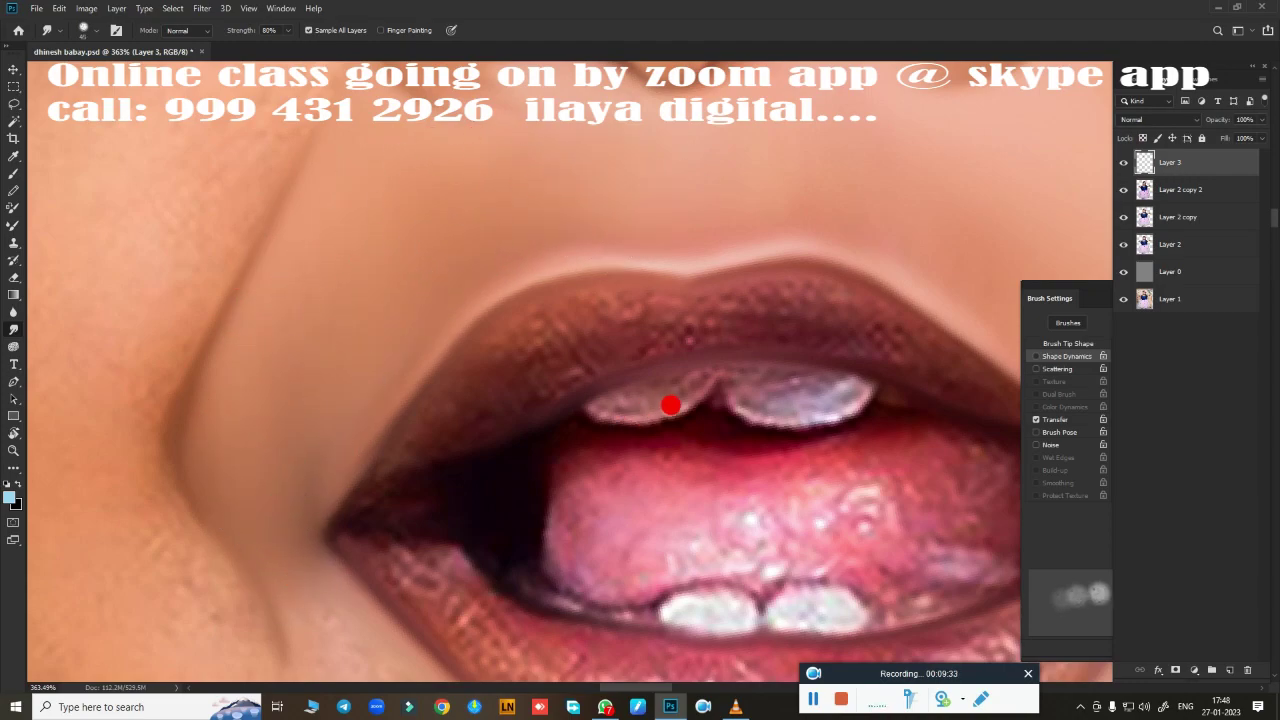
scroll(543, 407, down, 3)
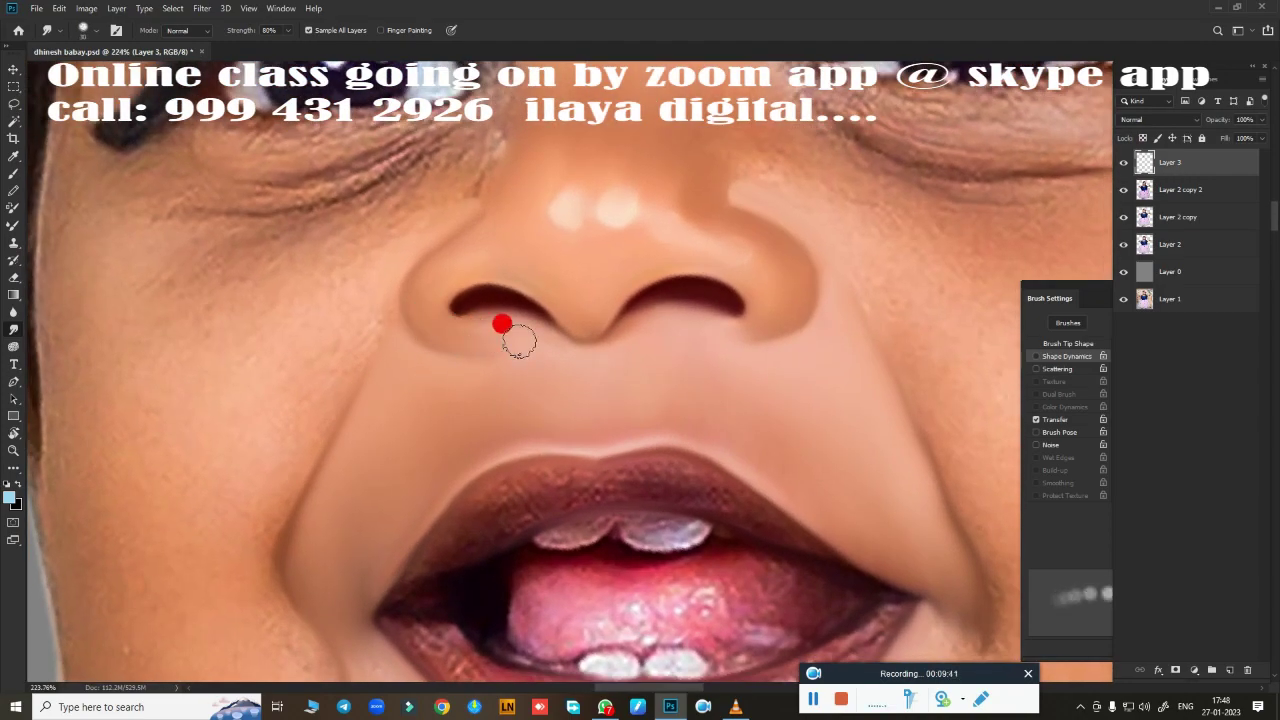
scroll(608, 372, down, 2)
scroll(797, 366, up, 2)
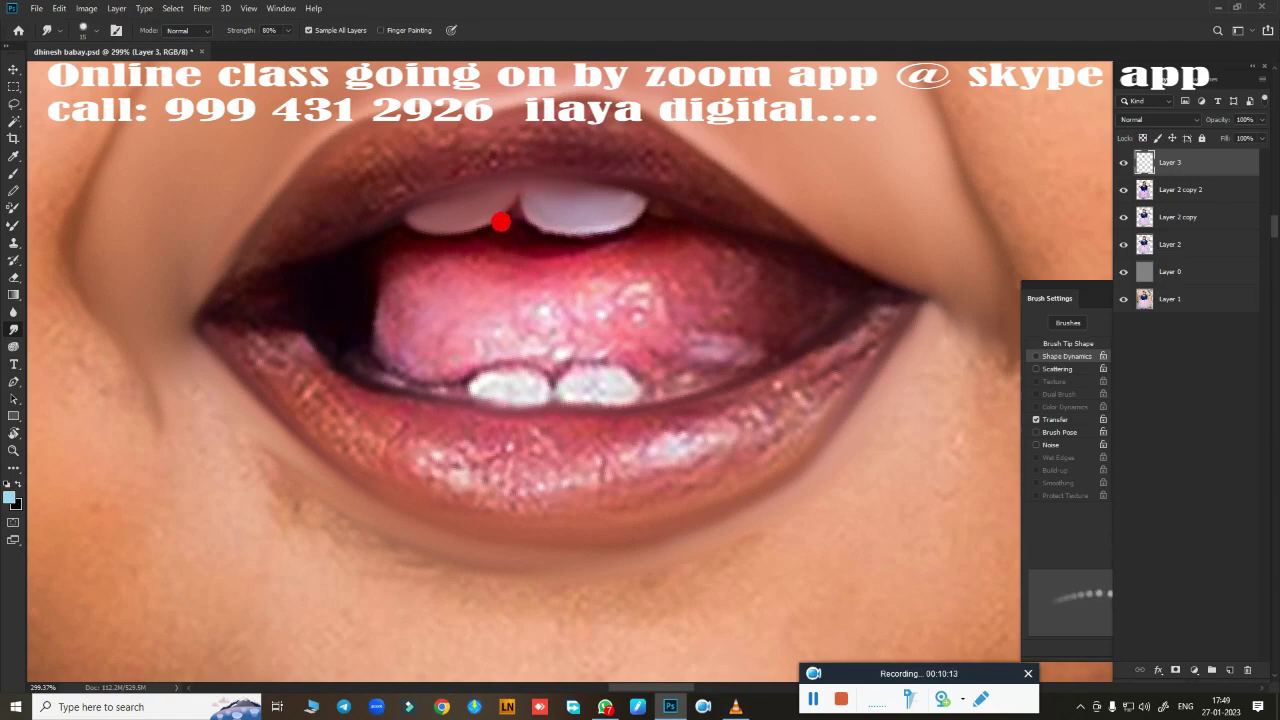
Smudge the tongue top, the right lower tooth to plain white, and the upper lip toward the corner.
mouse_move(392, 304)
mouse_down()
mouse_move(371, 309)
mouse_move(529, 257)
mouse_move(660, 237)
mouse_move(808, 294)
mouse_move(657, 300)
mouse_move(790, 315)
mouse_move(643, 309)
mouse_move(548, 338)
mouse_move(306, 314)
mouse_move(429, 371)
mouse_move(503, 380)
mouse_up()
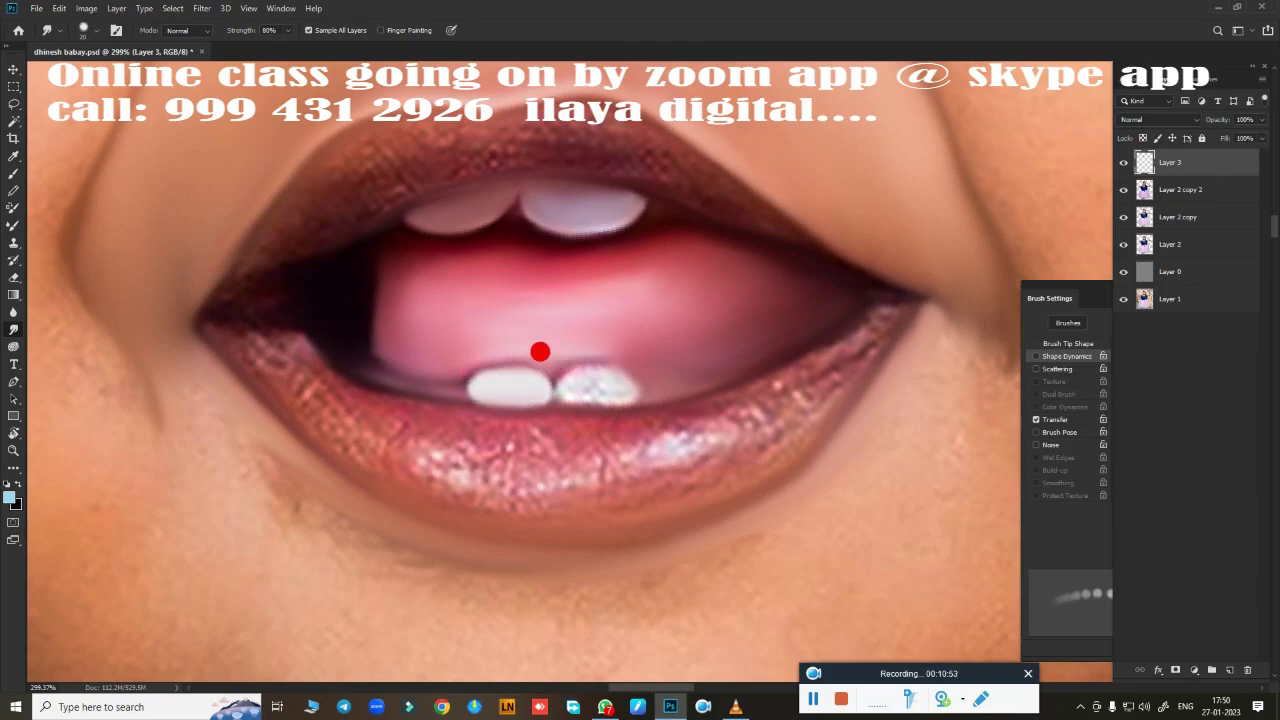
drag(581, 383, 605, 385)
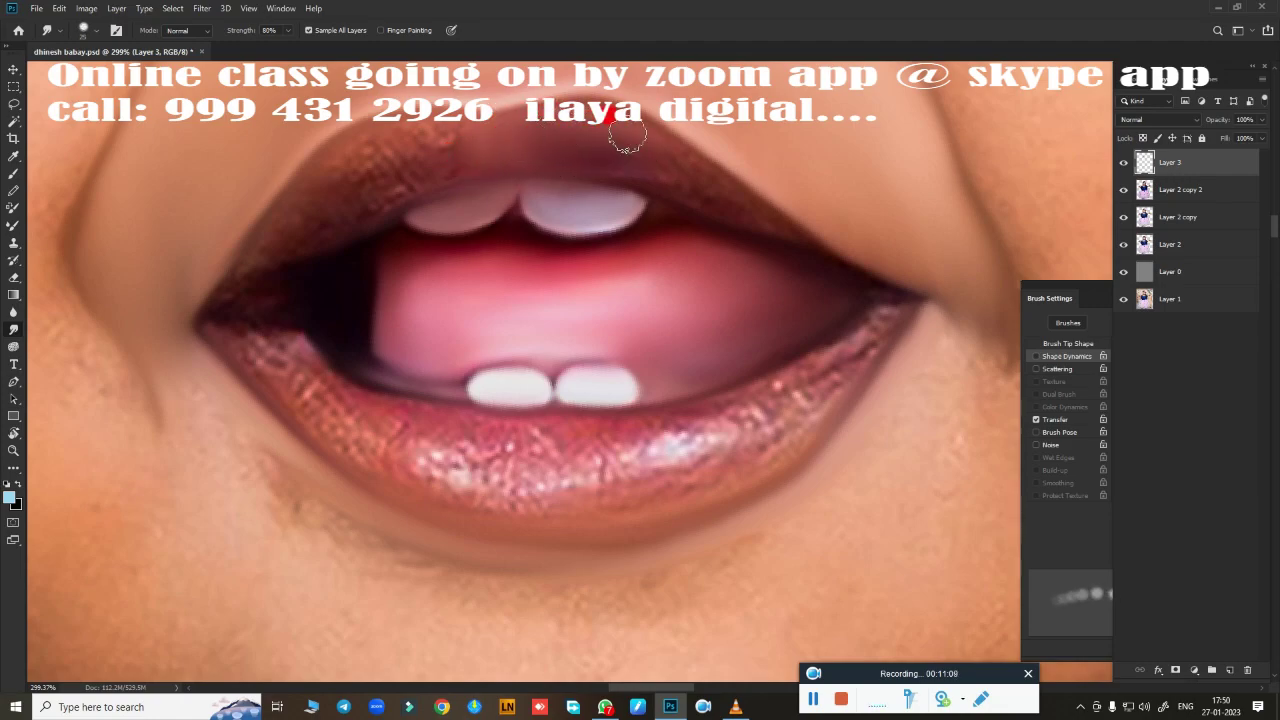
drag(381, 124, 401, 138)
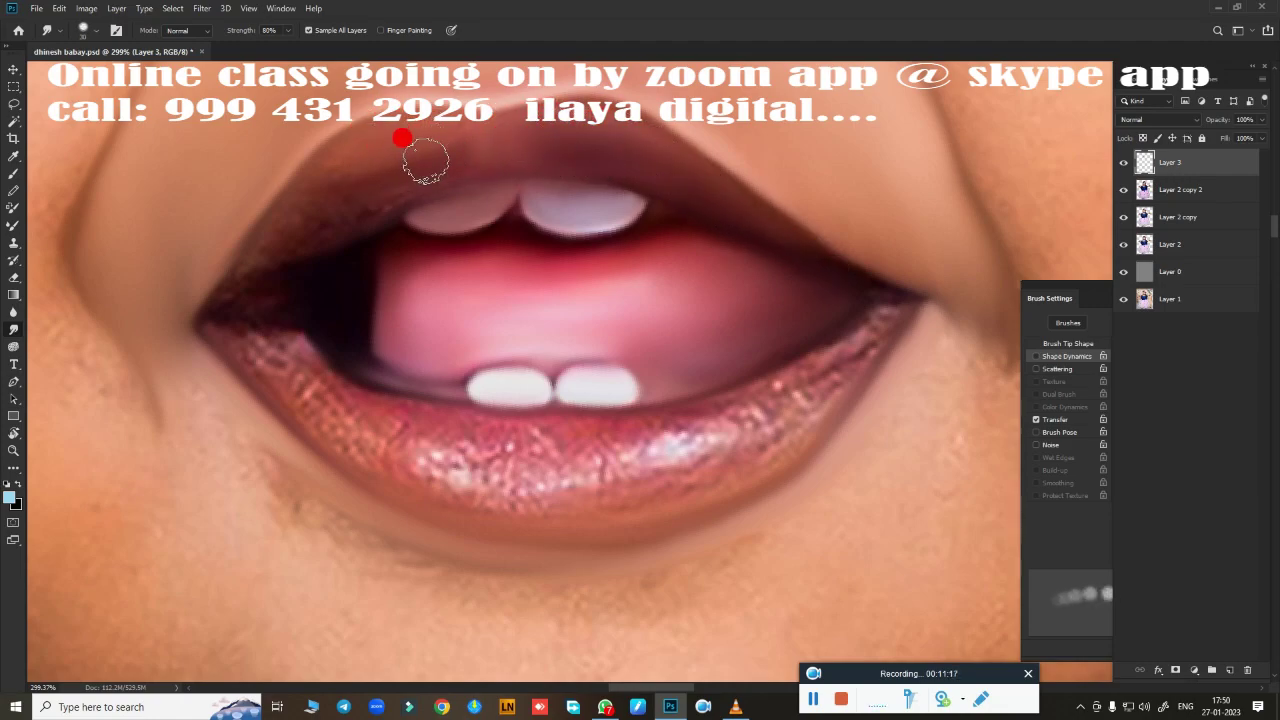
mouse_move(300, 226)
mouse_down()
mouse_move(300, 386)
mouse_move(379, 420)
mouse_move(440, 470)
mouse_move(501, 477)
mouse_move(726, 435)
mouse_move(872, 312)
mouse_move(822, 346)
mouse_move(842, 364)
mouse_move(782, 418)
mouse_move(402, 472)
mouse_move(709, 470)
mouse_move(648, 414)
mouse_move(495, 440)
mouse_move(681, 458)
mouse_move(630, 458)
mouse_up()
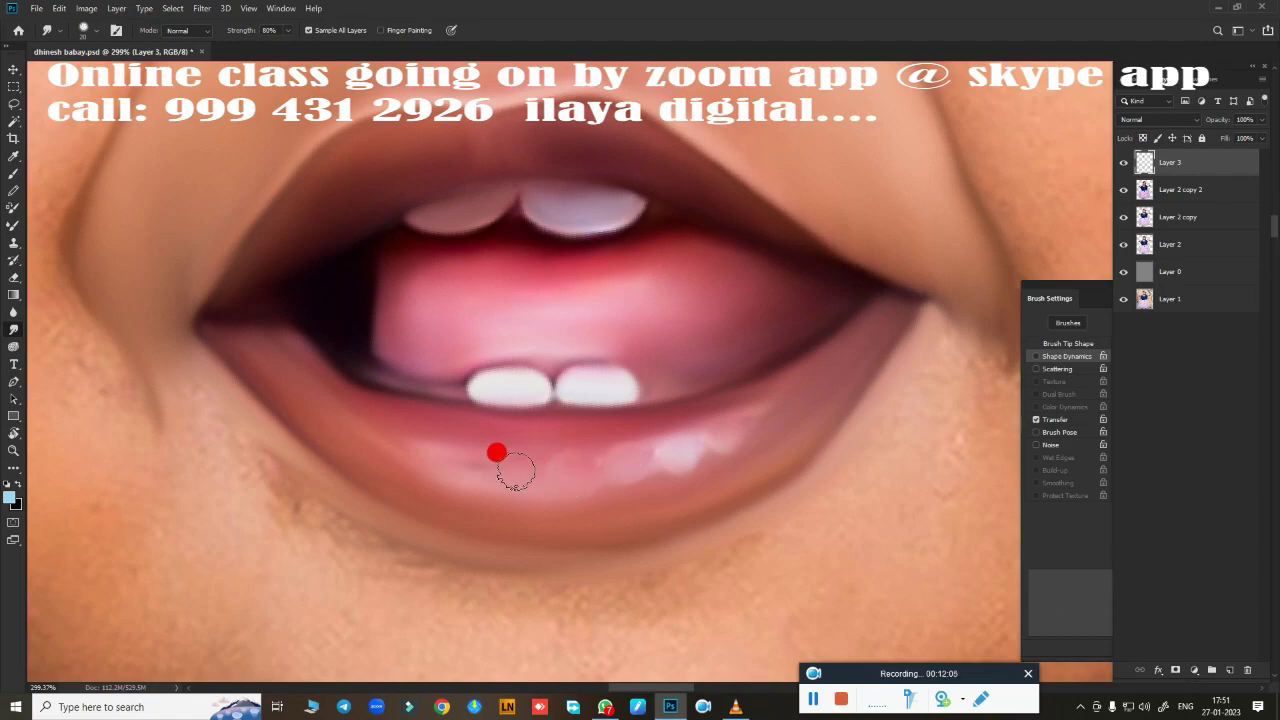
Smudge the chin skin beside the mole and the crease under the lower lip, adjusting brush size.
scroll(783, 423, down, 2)
scroll(781, 421, down, 2)
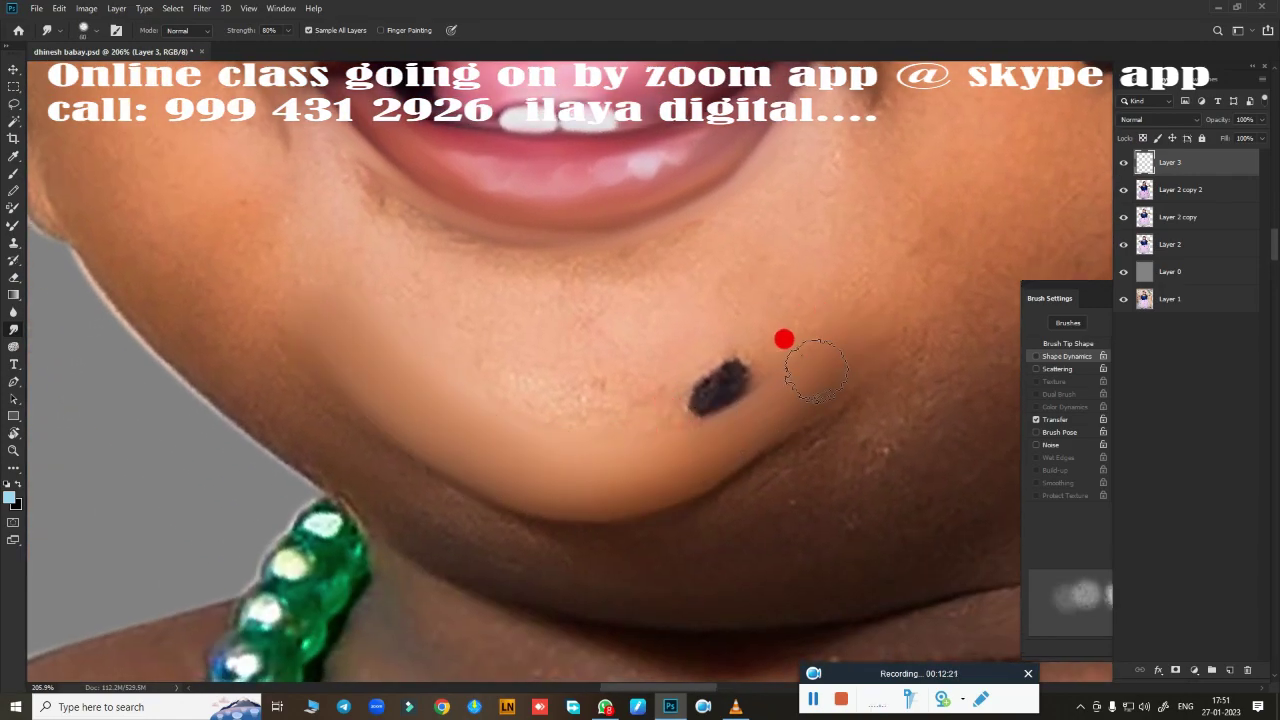
drag(626, 397, 351, 257)
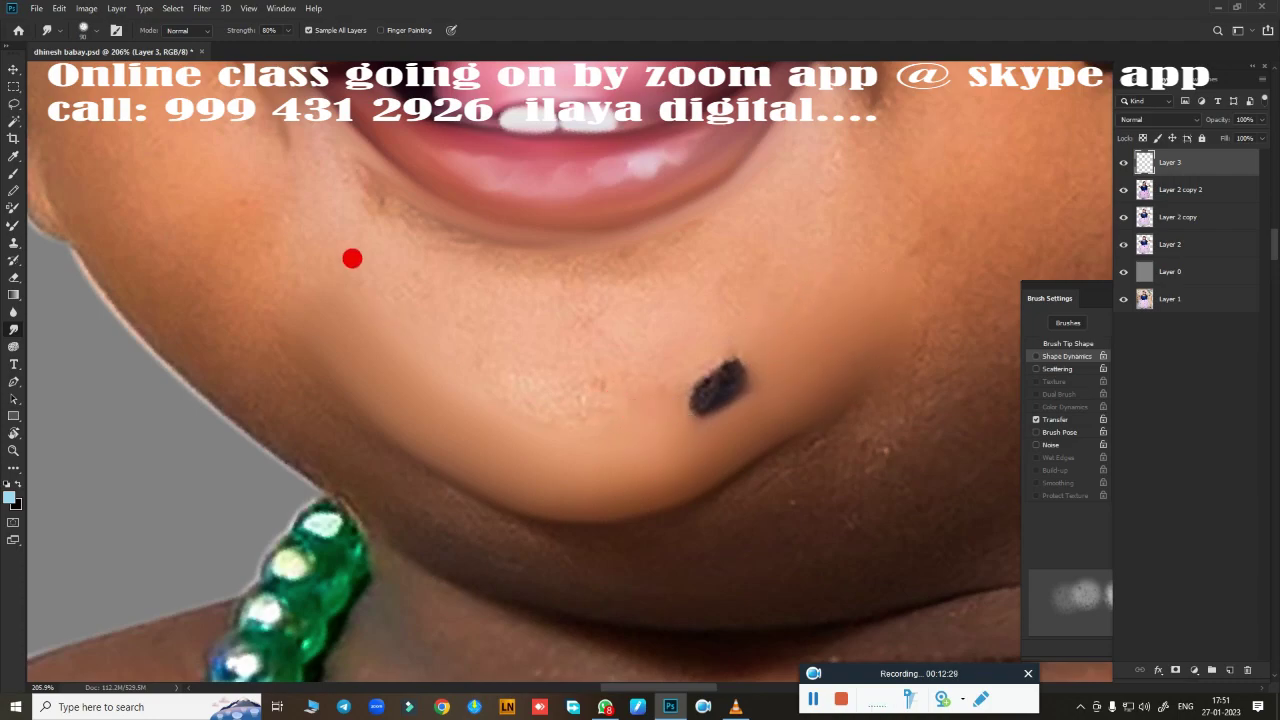
scroll(608, 408, up, 3)
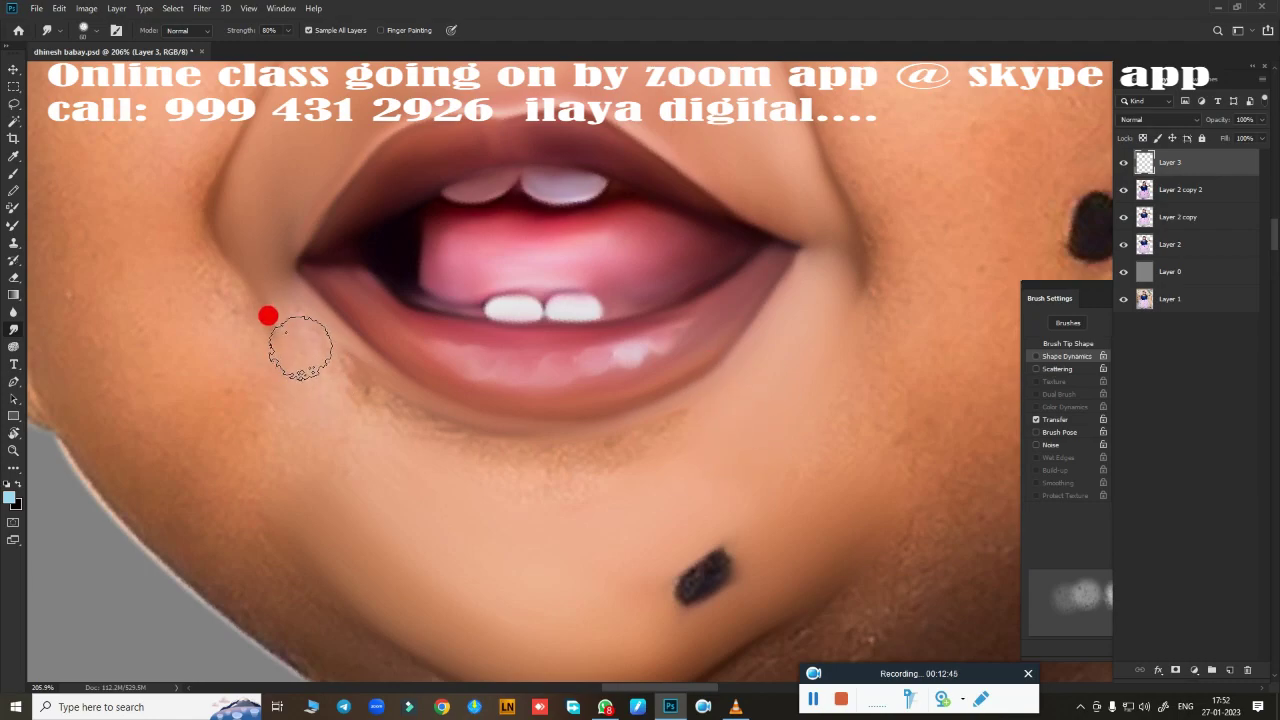
mouse_move(244, 288)
mouse_down()
mouse_move(374, 417)
mouse_move(524, 467)
mouse_up()
key(bracketright)
key(bracketright)
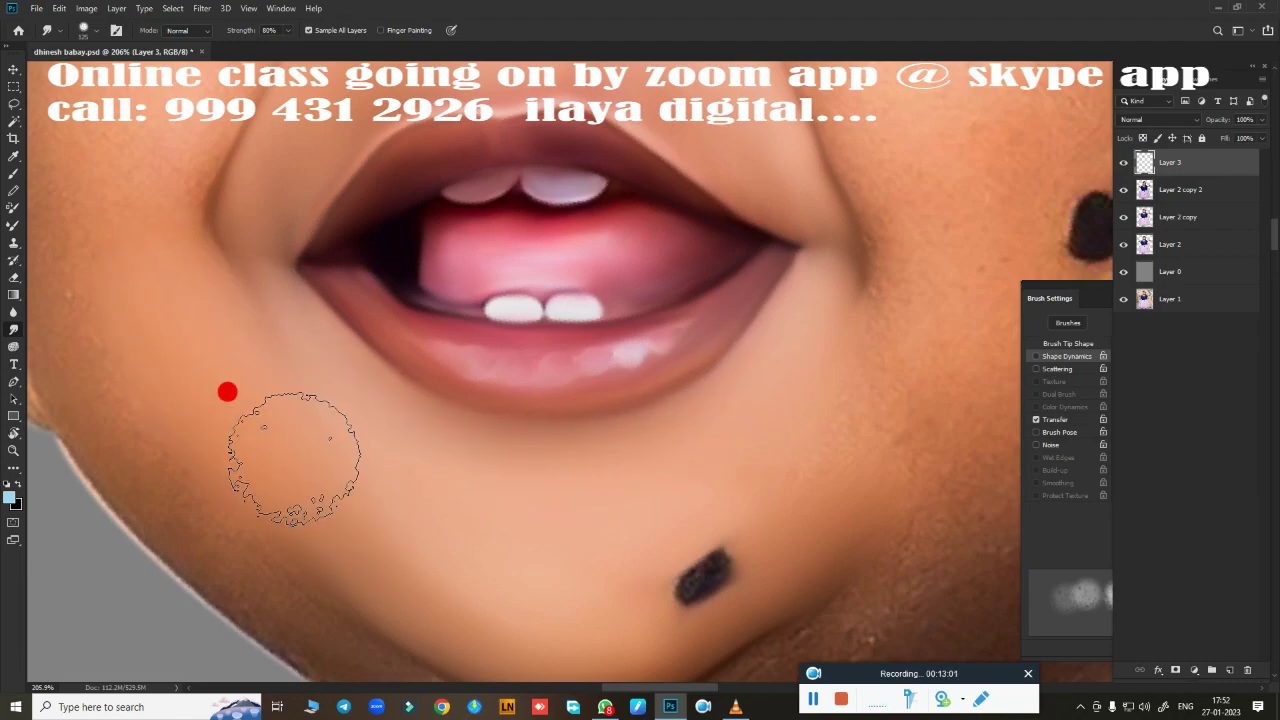
key(bracketright)
key(bracketleft)
key(bracketleft)
key(bracketleft)
key(bracketleft)
key(bracketleft)
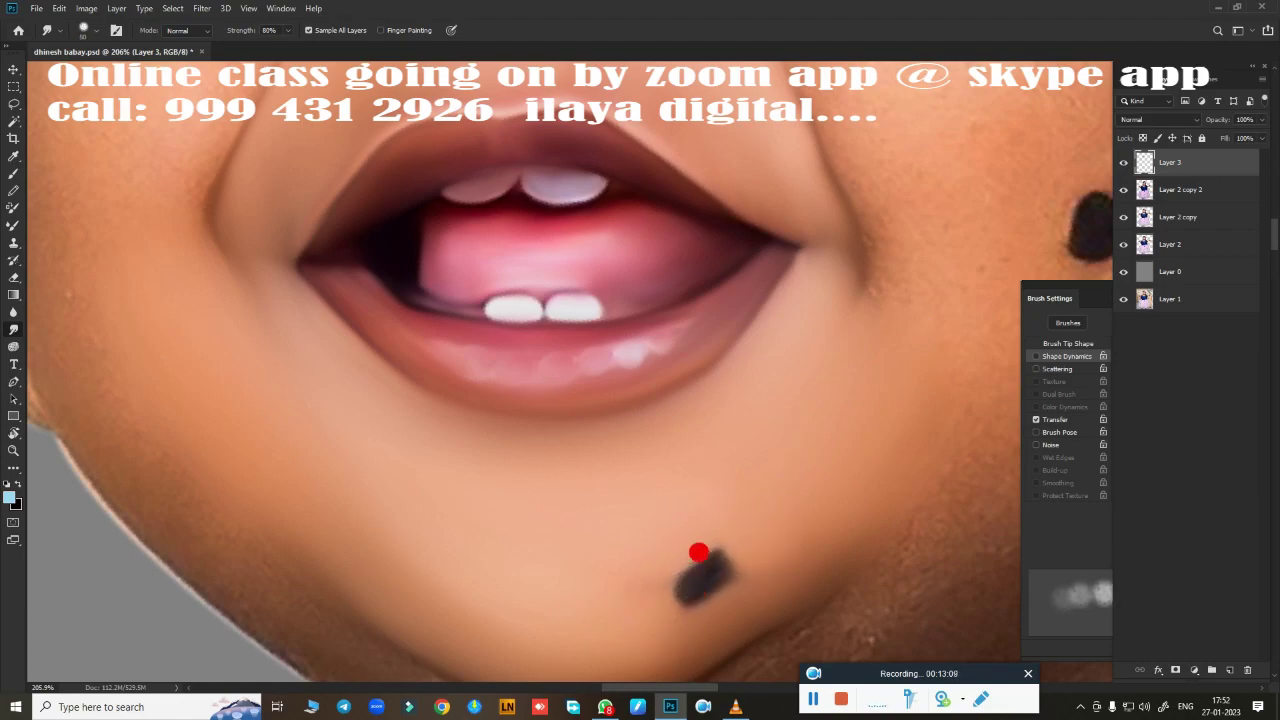
scroll(698, 553, down, 5)
scroll(674, 480, up, 2)
scroll(723, 517, up, 4)
Save the PSD, then smooth the upper eyelid crease, brow crease and under-eye fold with a smaller brush.
key(ctrl+s)
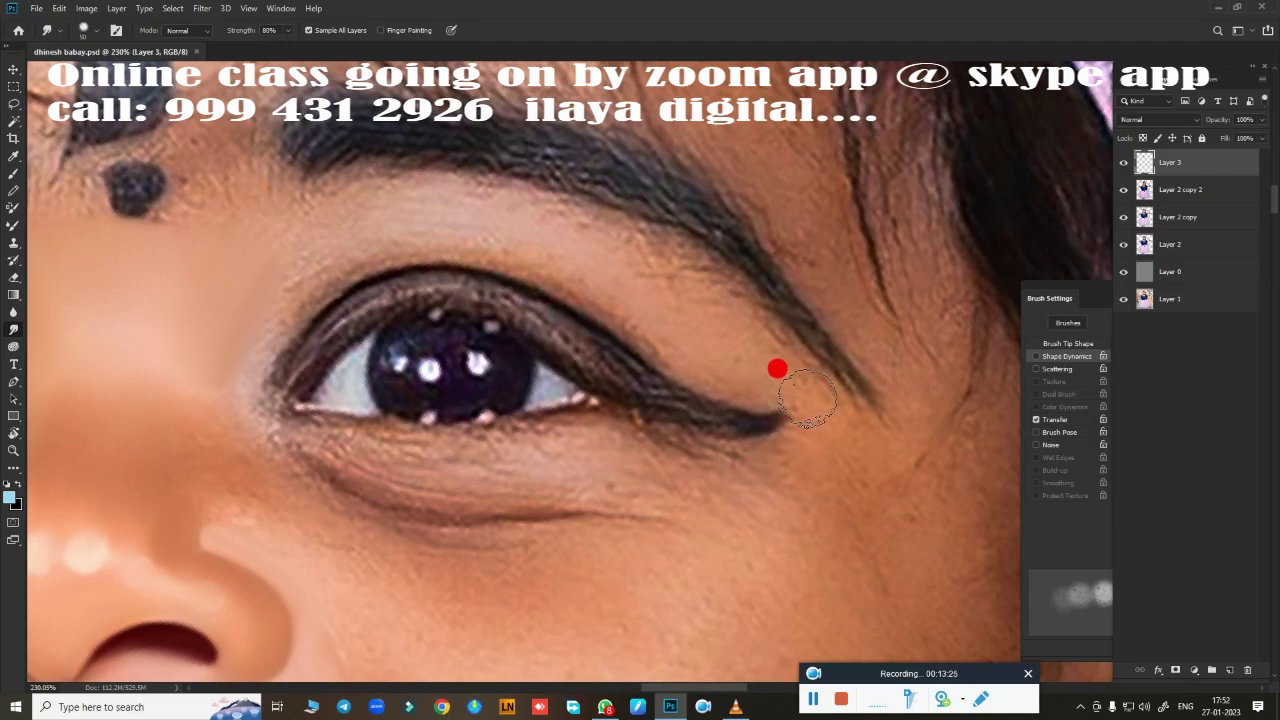
key(bracketleft)
key(bracketleft)
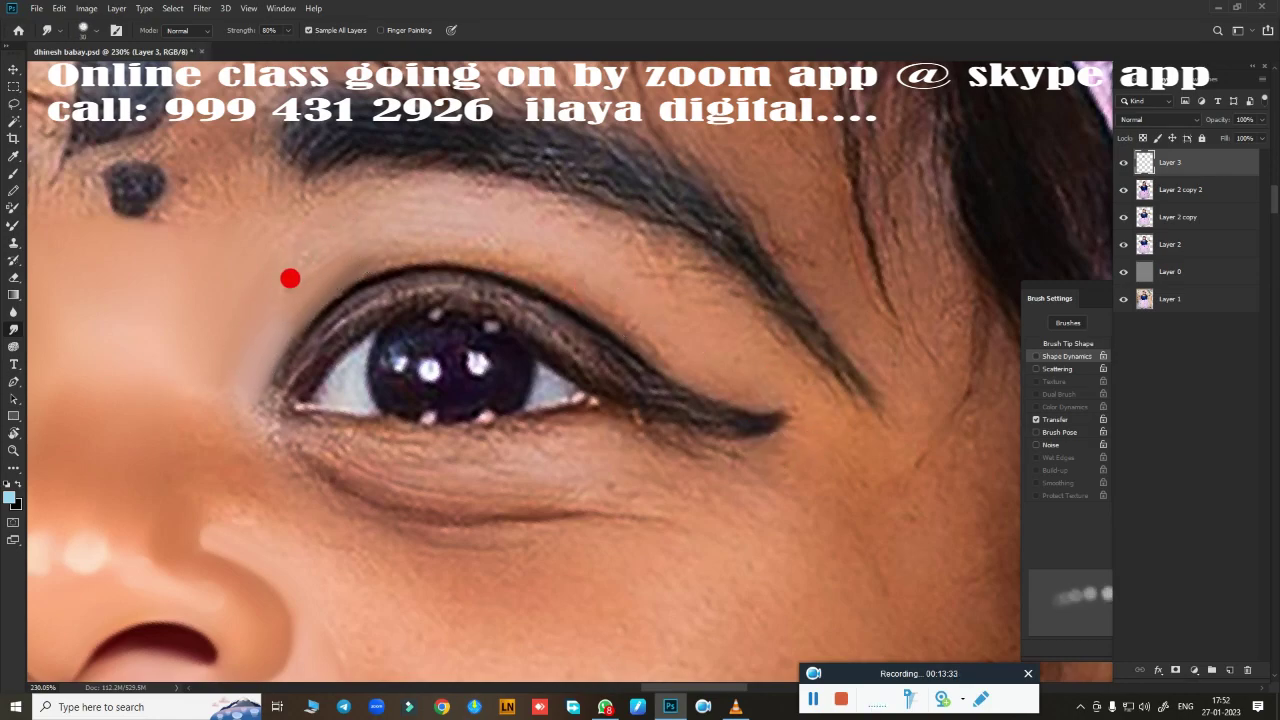
scroll(306, 222, up, 2)
mouse_move(487, 211)
mouse_down()
mouse_move(757, 374)
mouse_move(787, 301)
mouse_up()
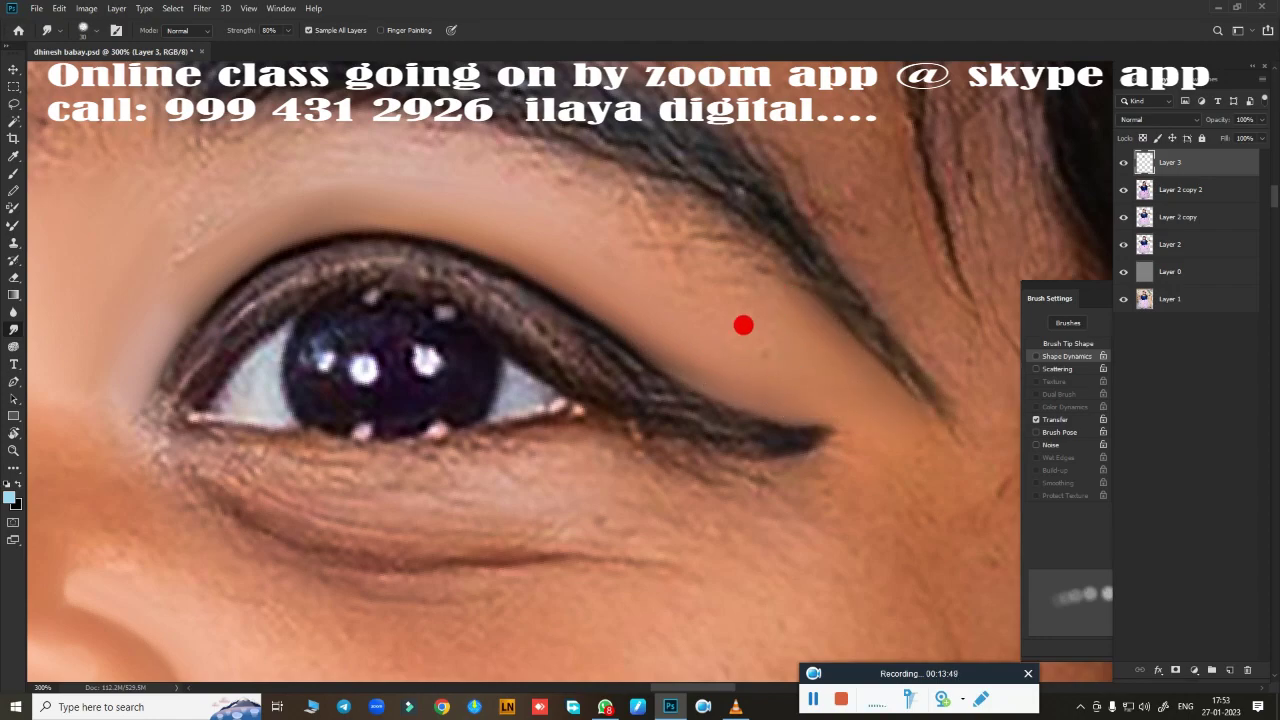
mouse_move(145, 286)
mouse_down()
mouse_move(157, 154)
mouse_move(277, 109)
mouse_move(608, 168)
mouse_move(513, 159)
mouse_move(717, 243)
mouse_move(717, 297)
mouse_move(89, 371)
mouse_move(266, 520)
mouse_move(286, 511)
mouse_move(562, 563)
mouse_up()
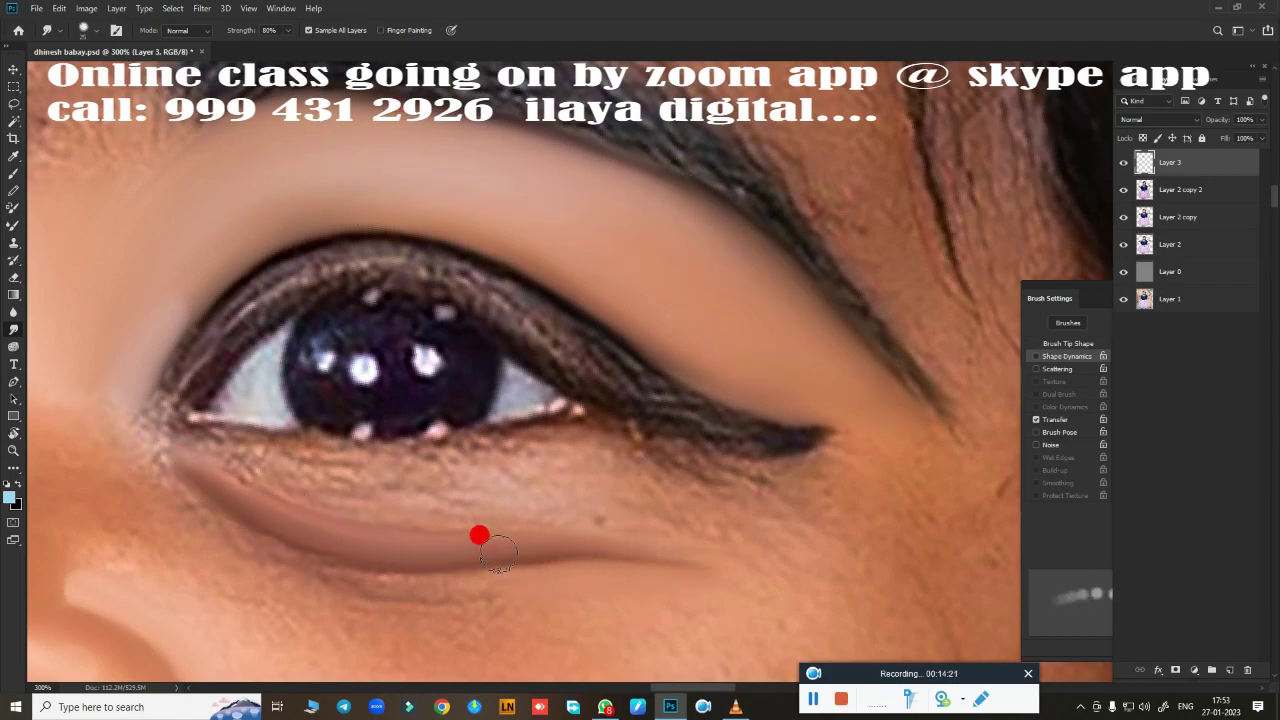
mouse_move(479, 535)
mouse_down()
mouse_move(374, 557)
mouse_move(218, 505)
mouse_move(466, 483)
mouse_move(309, 483)
mouse_move(691, 506)
mouse_move(714, 471)
mouse_move(277, 449)
mouse_move(489, 434)
mouse_move(329, 474)
mouse_move(297, 497)
mouse_move(492, 482)
mouse_up()
Smudge the skin beside the inner eye corner smooth.
scroll(492, 482, down, 3)
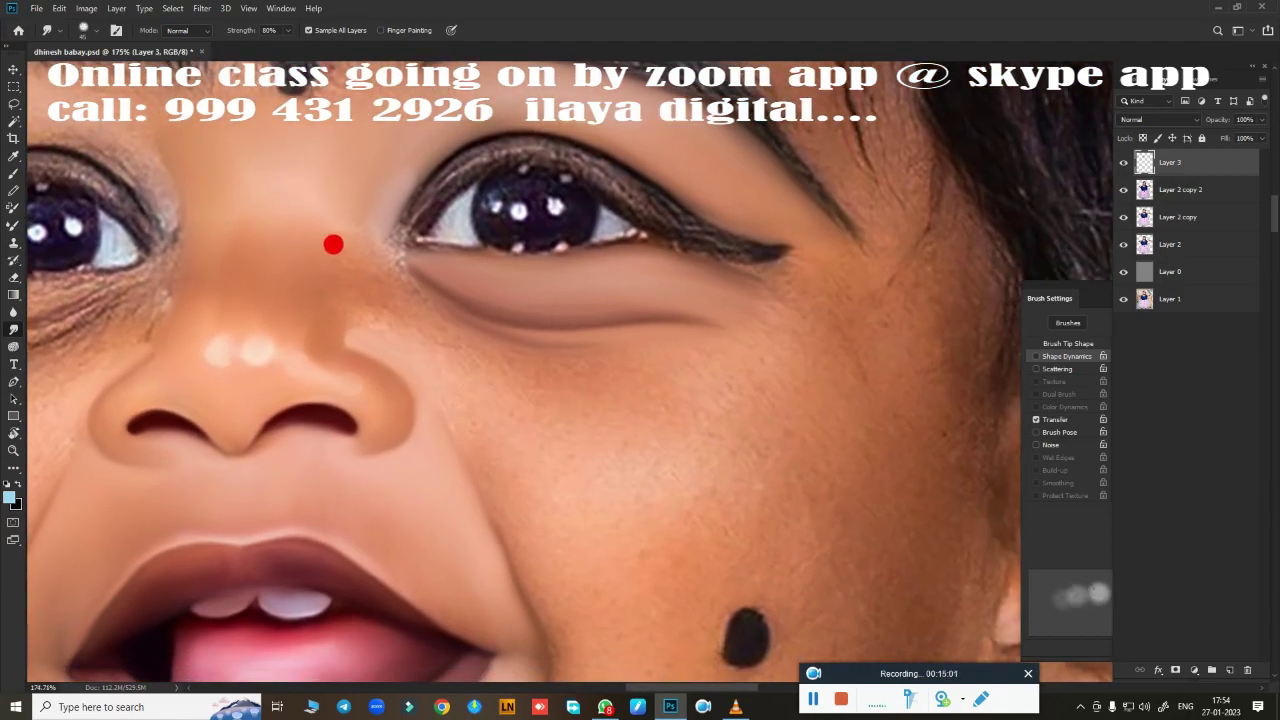
scroll(517, 400, up, 3)
scroll(617, 460, down, 1)
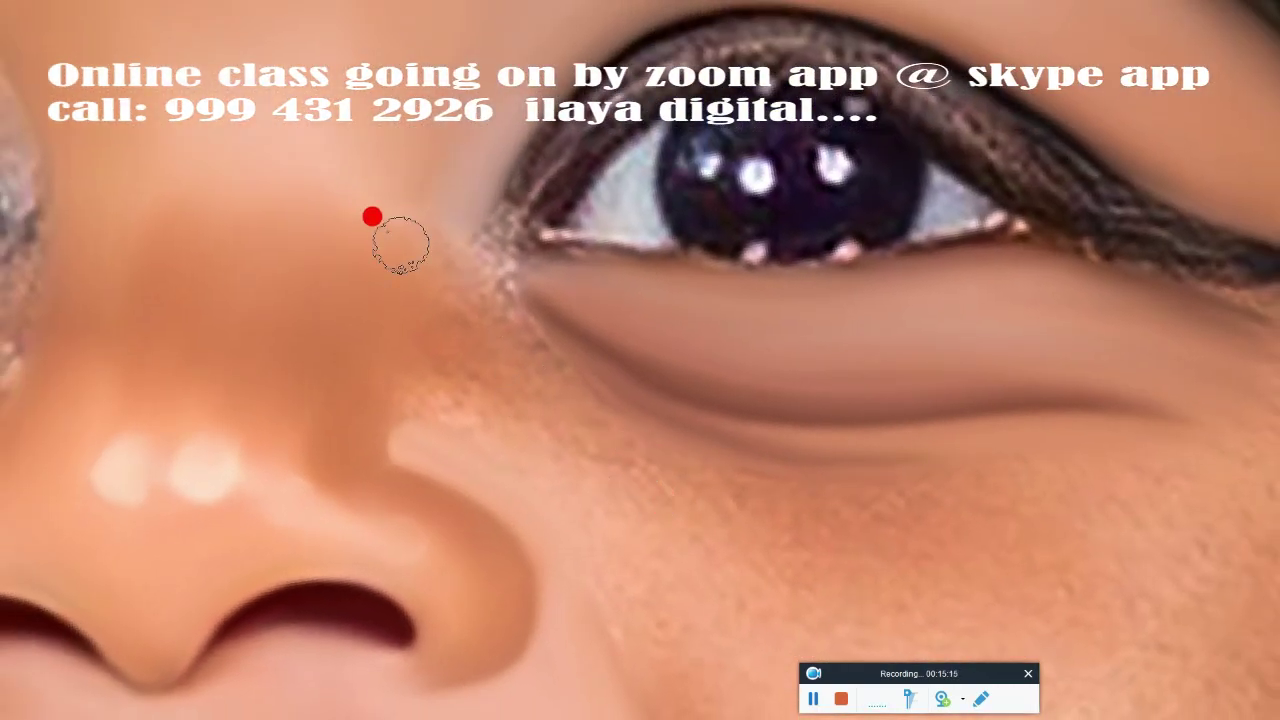
drag(400, 243, 502, 318)
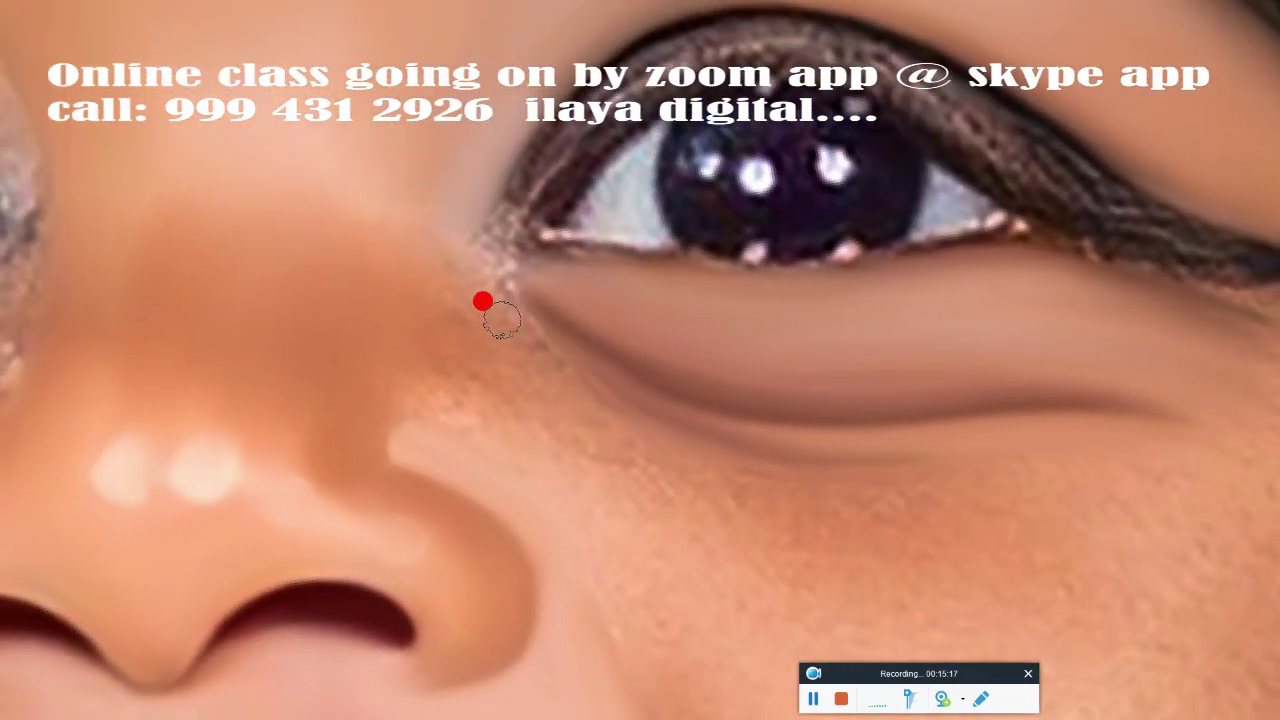
mouse_move(442, 290)
mouse_down()
mouse_move(512, 329)
mouse_move(477, 271)
mouse_move(709, 426)
mouse_move(446, 366)
mouse_move(588, 413)
mouse_move(551, 466)
mouse_move(600, 403)
mouse_move(470, 247)
mouse_up()
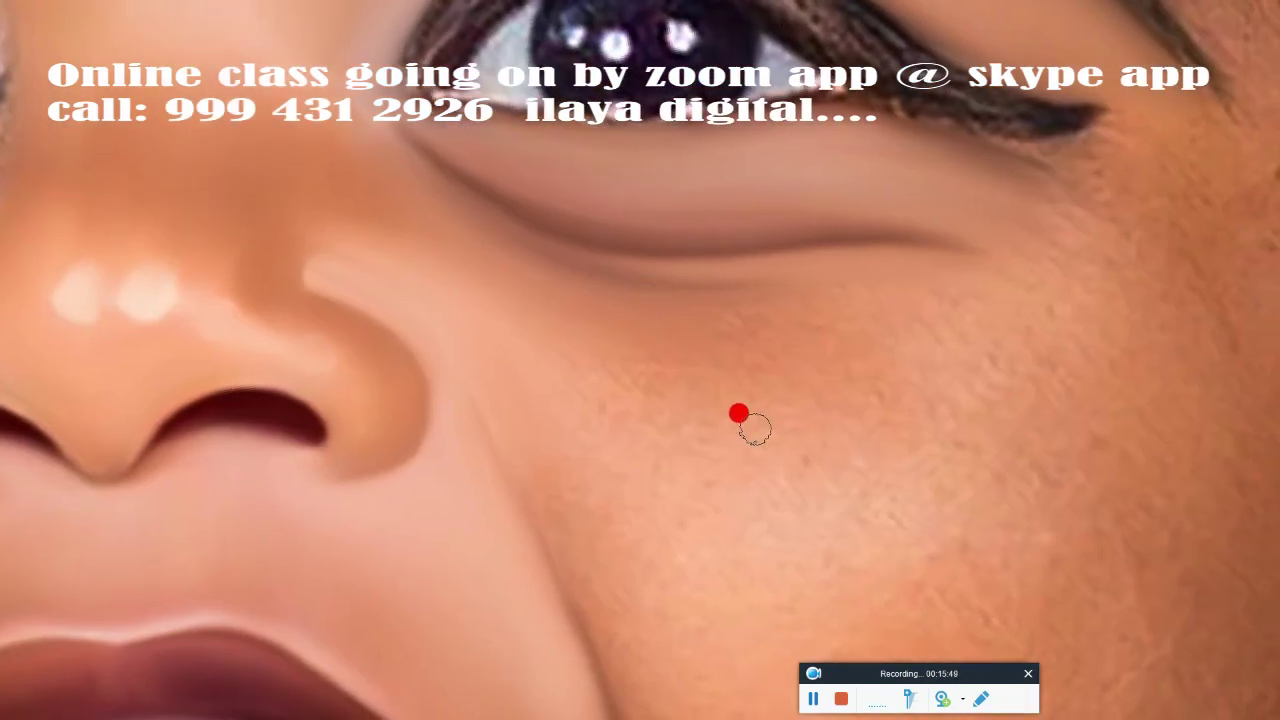
Smooth the crease beside the mouth corner and the cheek skin out toward the ear.
mouse_move(497, 264)
mouse_down()
mouse_move(736, 329)
mouse_move(694, 454)
mouse_up()
mouse_move(588, 372)
mouse_down()
mouse_move(623, 357)
mouse_move(654, 531)
mouse_move(534, 441)
mouse_up()
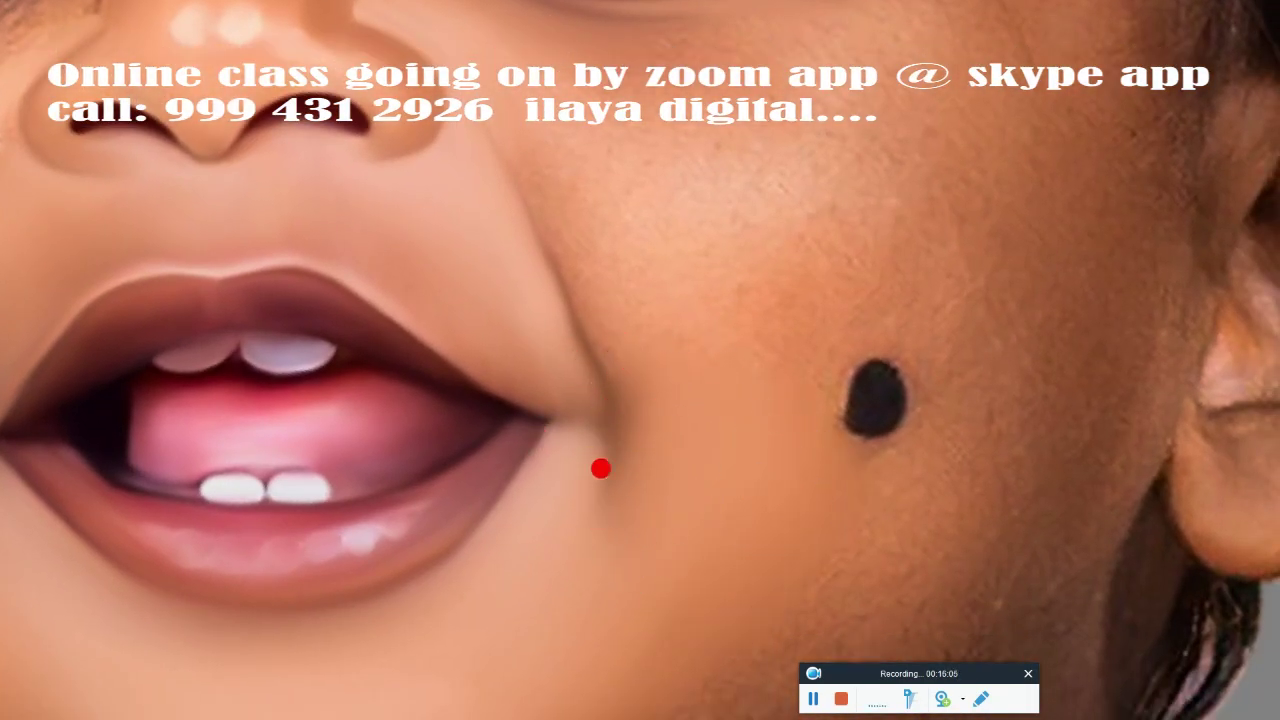
scroll(694, 406, down, 2)
mouse_move(687, 333)
mouse_down()
mouse_move(740, 249)
mouse_move(866, 186)
mouse_move(806, 263)
mouse_move(786, 331)
mouse_move(811, 286)
mouse_move(706, 397)
mouse_move(740, 389)
mouse_move(657, 486)
mouse_move(566, 397)
mouse_move(517, 317)
mouse_move(549, 417)
mouse_move(498, 278)
mouse_up()
mouse_move(595, 537)
mouse_down()
mouse_move(723, 231)
mouse_move(726, 243)
mouse_move(554, 251)
mouse_move(687, 293)
mouse_move(643, 351)
mouse_move(734, 234)
mouse_move(863, 128)
mouse_move(812, 148)
mouse_move(920, 183)
mouse_move(943, 177)
mouse_move(951, 529)
mouse_move(920, 480)
mouse_move(1020, 290)
mouse_move(1006, 349)
mouse_move(966, 349)
mouse_move(920, 455)
mouse_move(831, 397)
mouse_move(733, 244)
mouse_up()
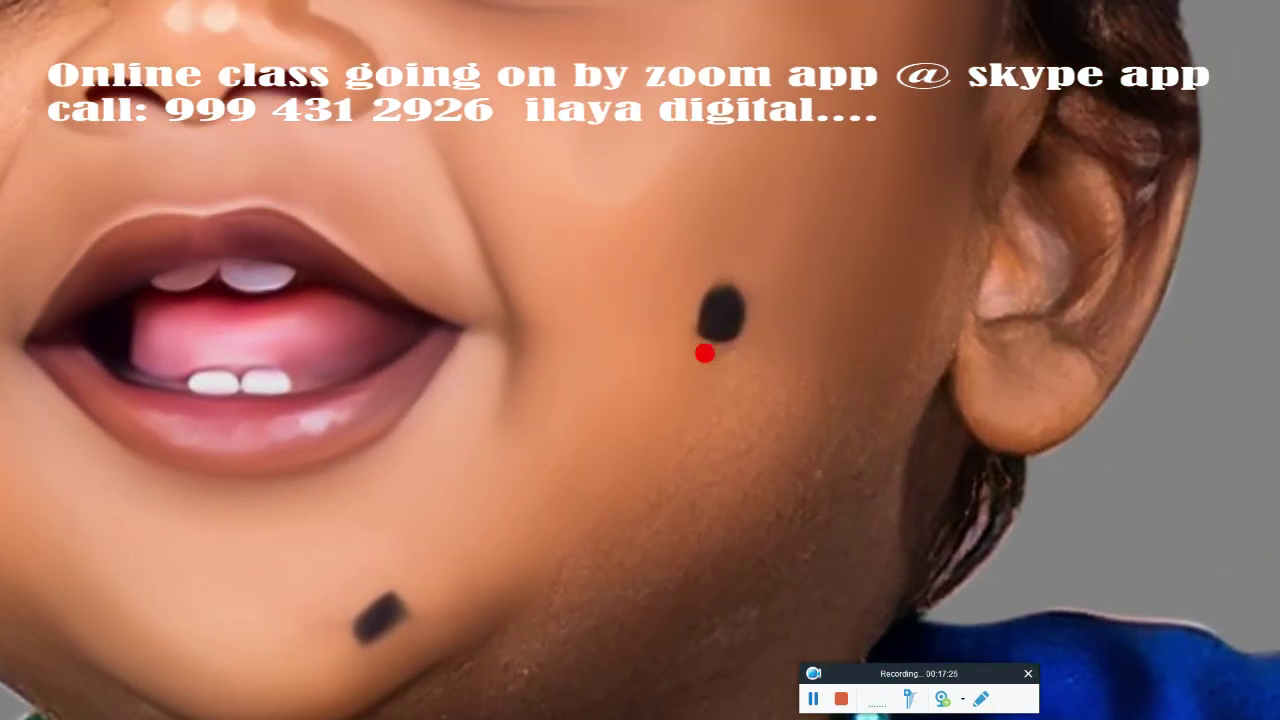
mouse_move(905, 327)
mouse_down()
mouse_move(832, 438)
mouse_move(746, 489)
mouse_move(817, 317)
mouse_move(523, 591)
mouse_move(682, 313)
mouse_up()
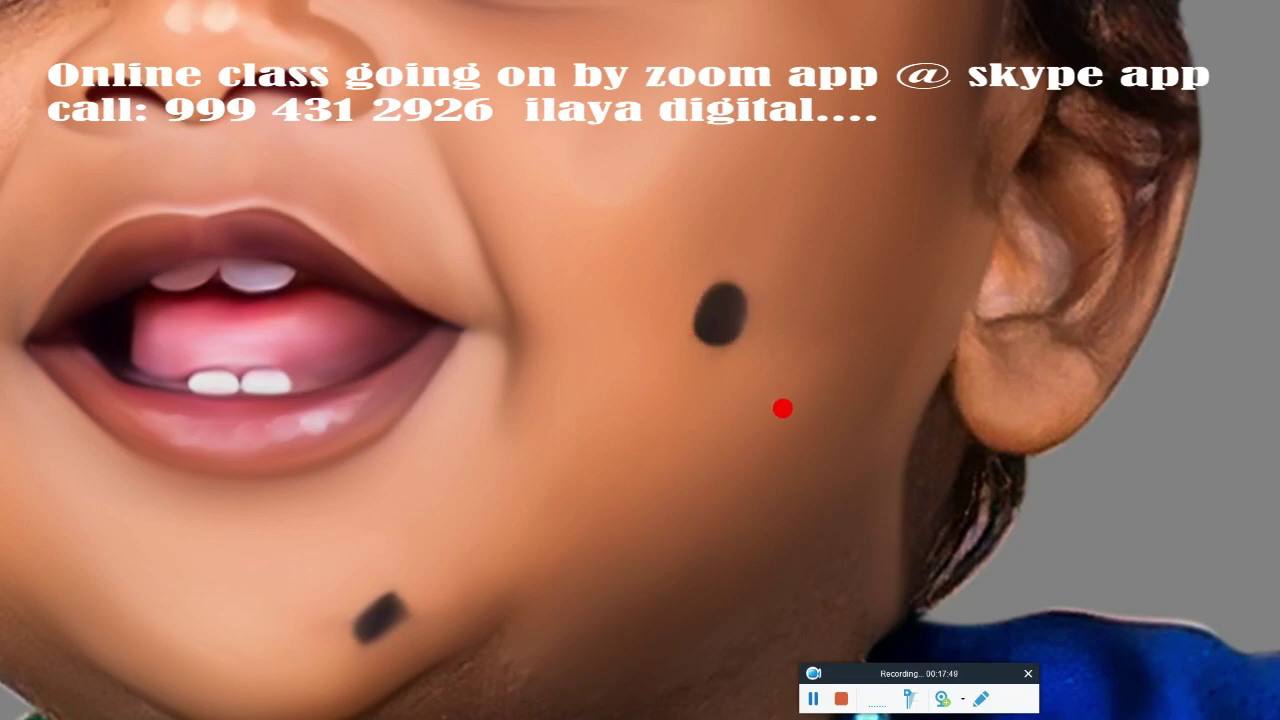
mouse_move(782, 408)
mouse_down()
mouse_move(660, 486)
mouse_move(700, 366)
mouse_move(756, 413)
mouse_move(766, 520)
mouse_move(803, 400)
mouse_up()
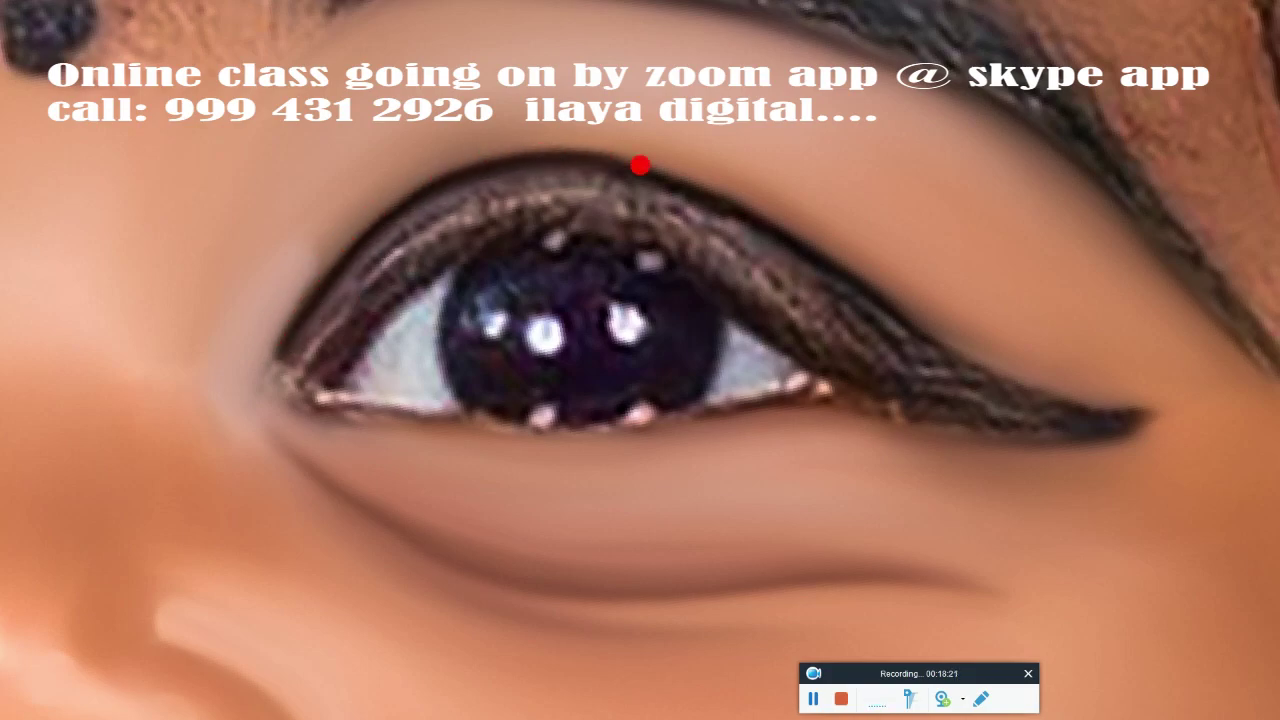
Darken and extend the eyeliner wing and repaint the lower lash line under the iris.
mouse_move(741, 214)
mouse_down()
mouse_move(966, 363)
mouse_move(1069, 400)
mouse_move(1078, 432)
mouse_up()
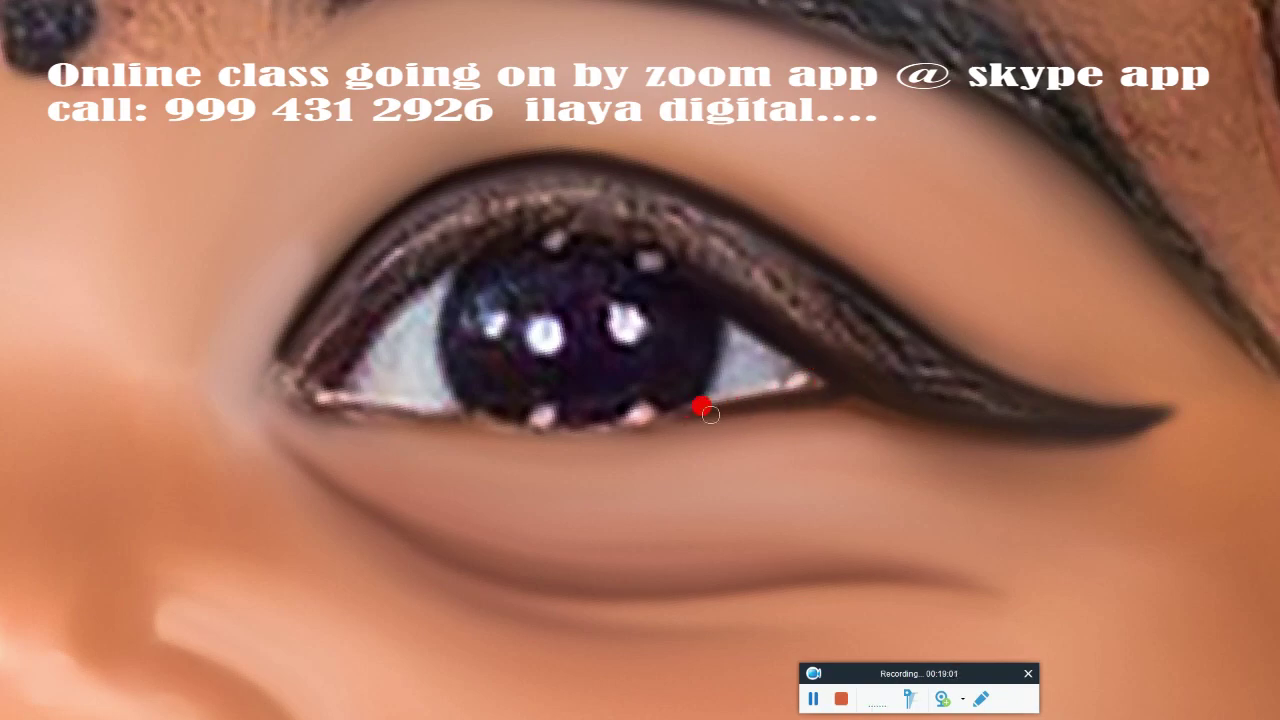
mouse_move(479, 412)
mouse_down()
mouse_move(431, 418)
mouse_move(327, 341)
mouse_up()
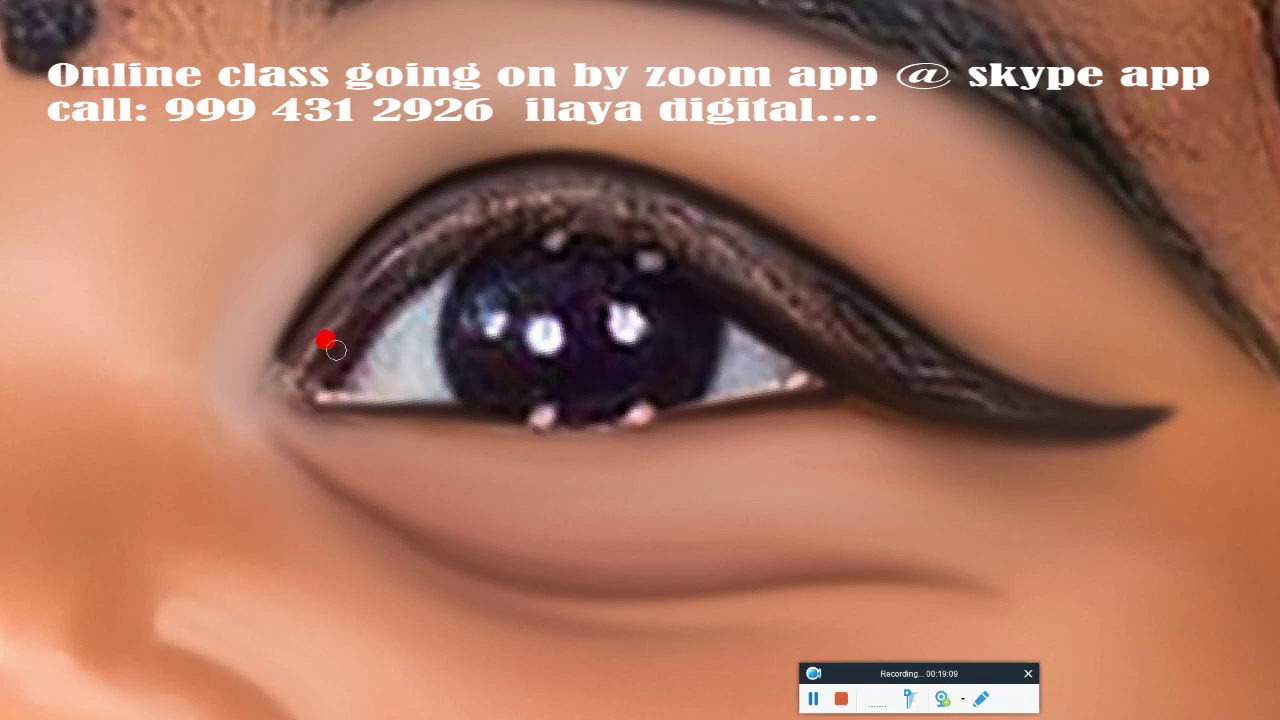
drag(439, 415, 697, 411)
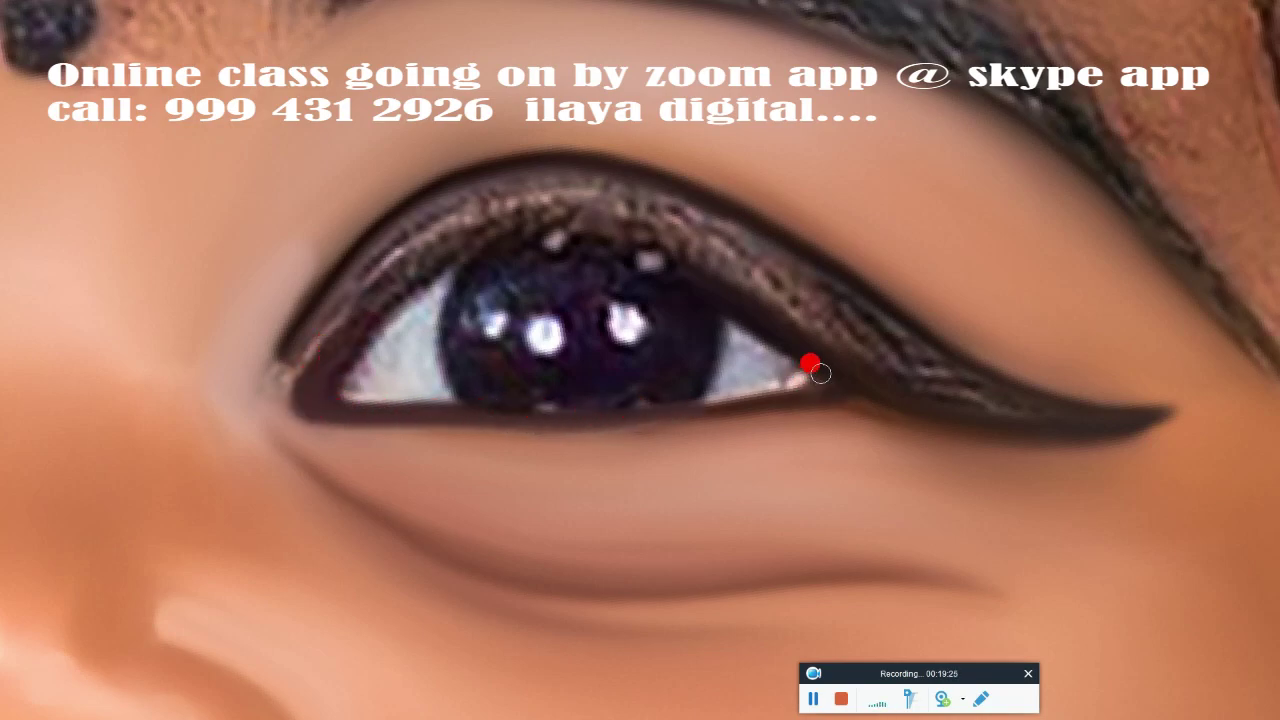
drag(820, 378, 642, 413)
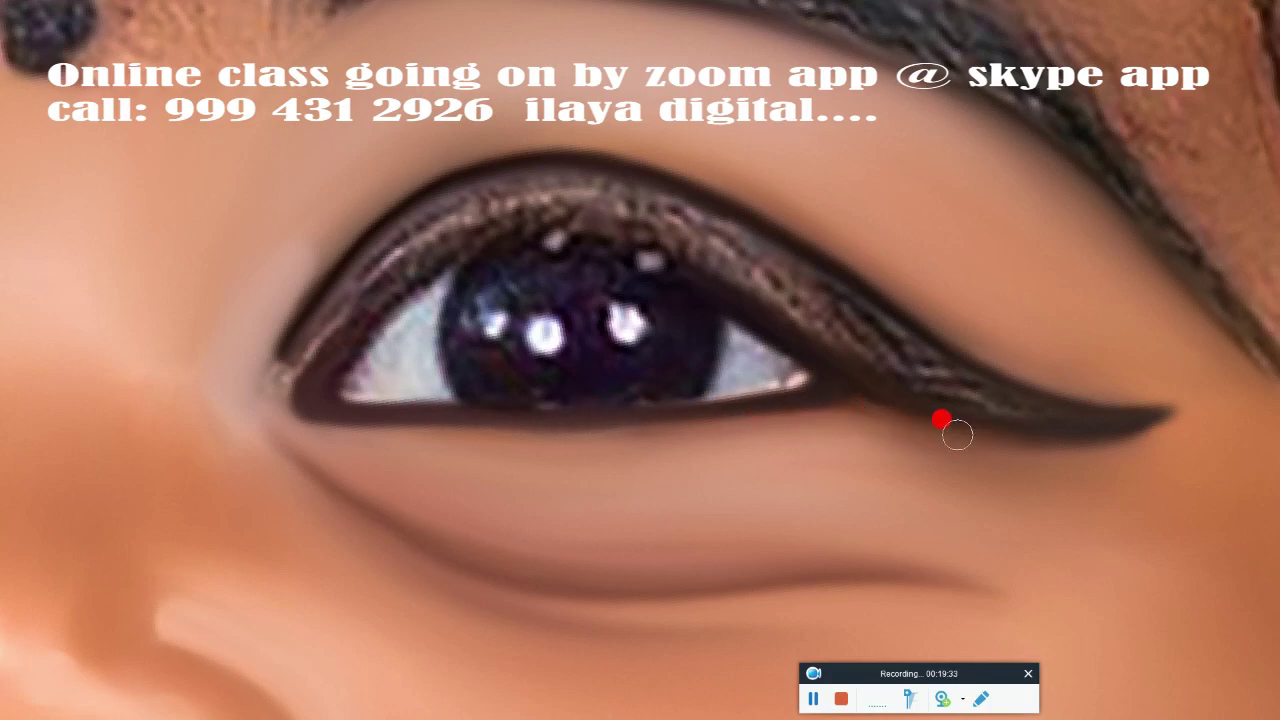
Paint the upper lid, outer wing and inner corner smooth dark brown with a sharper liner tail.
mouse_move(362, 326)
mouse_down()
mouse_move(474, 231)
mouse_move(791, 329)
mouse_move(547, 226)
mouse_move(440, 250)
mouse_up()
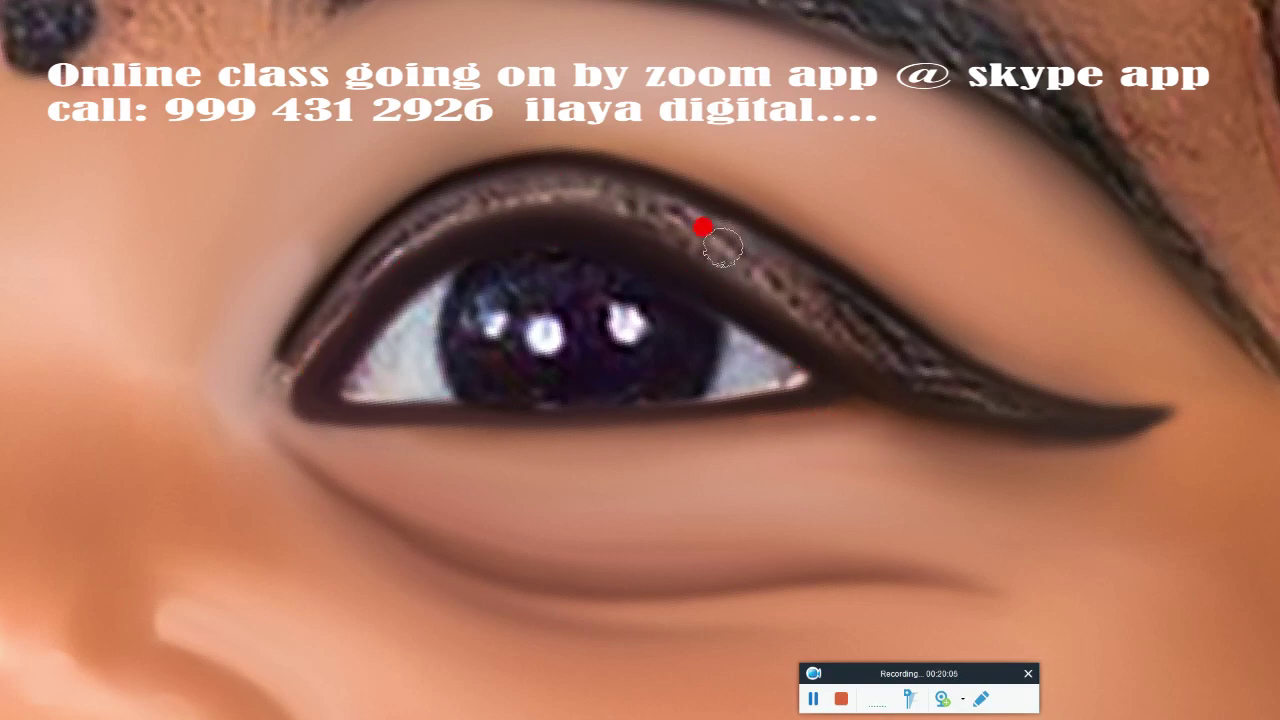
mouse_move(703, 227)
mouse_down()
mouse_move(994, 386)
mouse_move(920, 360)
mouse_move(1093, 400)
mouse_up()
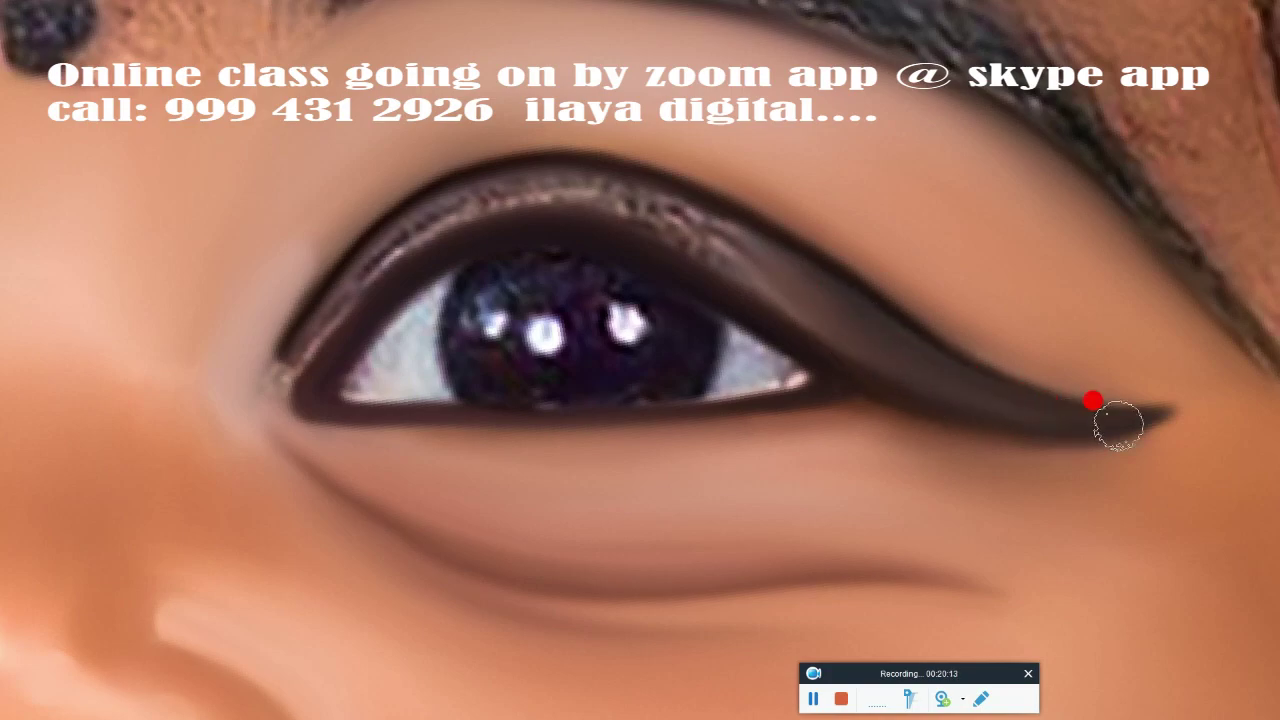
mouse_move(263, 351)
mouse_down()
mouse_move(371, 209)
mouse_move(790, 263)
mouse_up()
drag(524, 160, 414, 200)
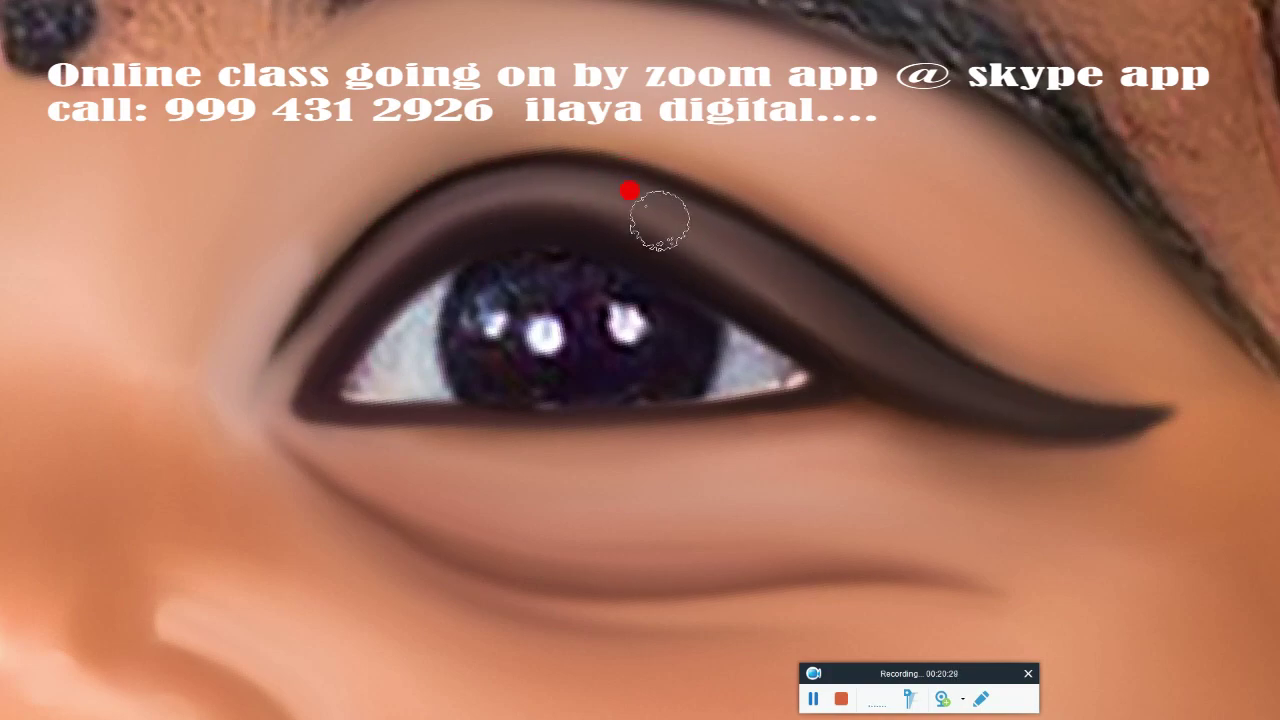
mouse_move(770, 272)
mouse_down()
mouse_move(1214, 391)
mouse_move(767, 260)
mouse_up()
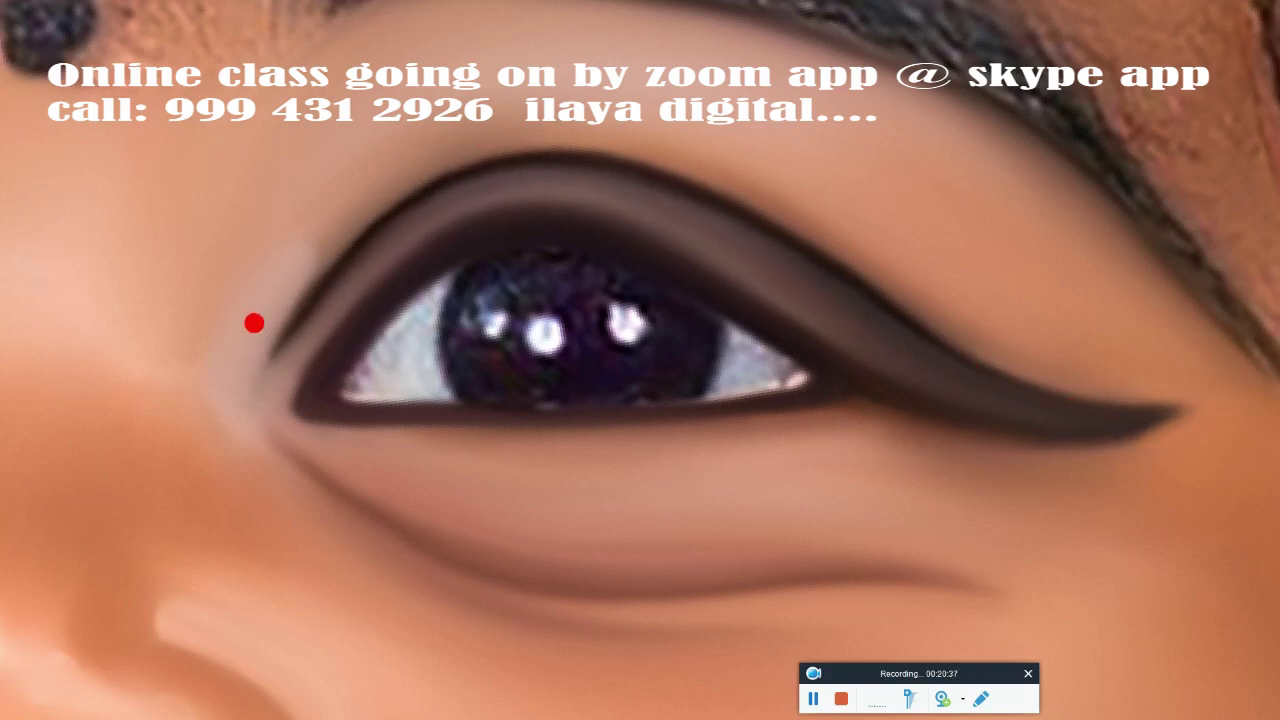
drag(254, 323, 302, 292)
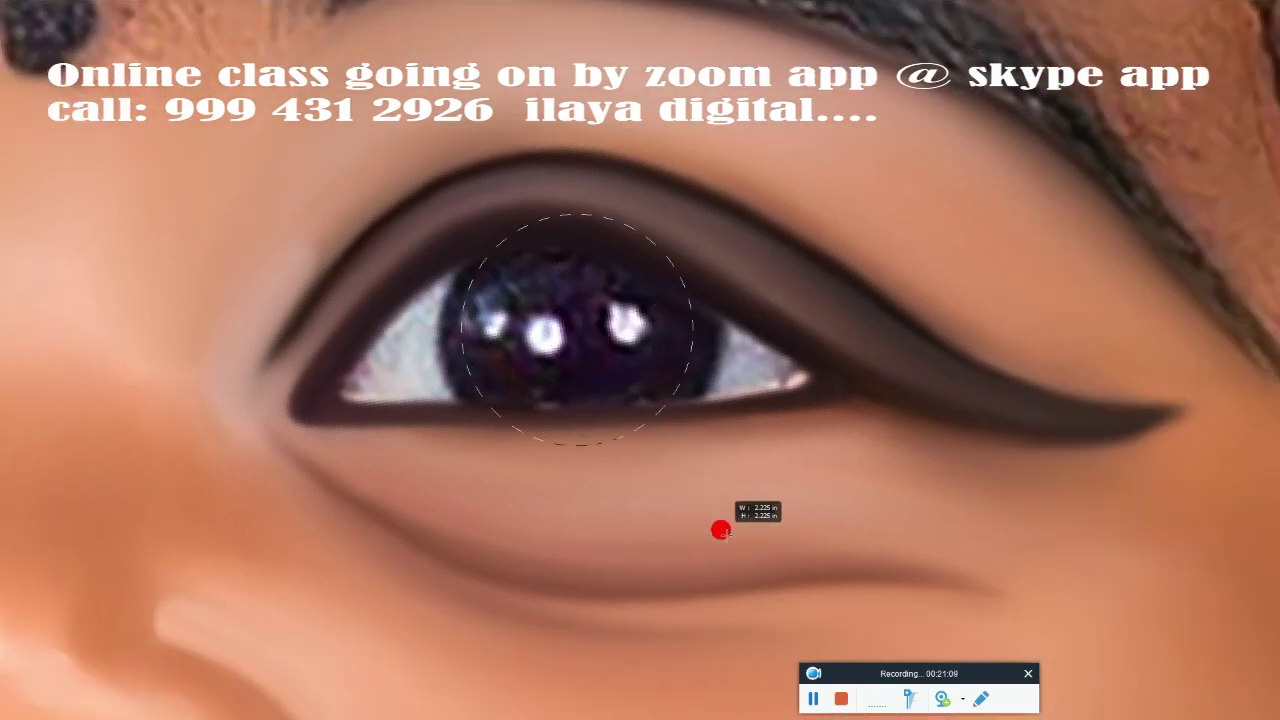
Paint the iris solid dark navy over the old catchlights, then brighten the inner eye white.
key(F5)
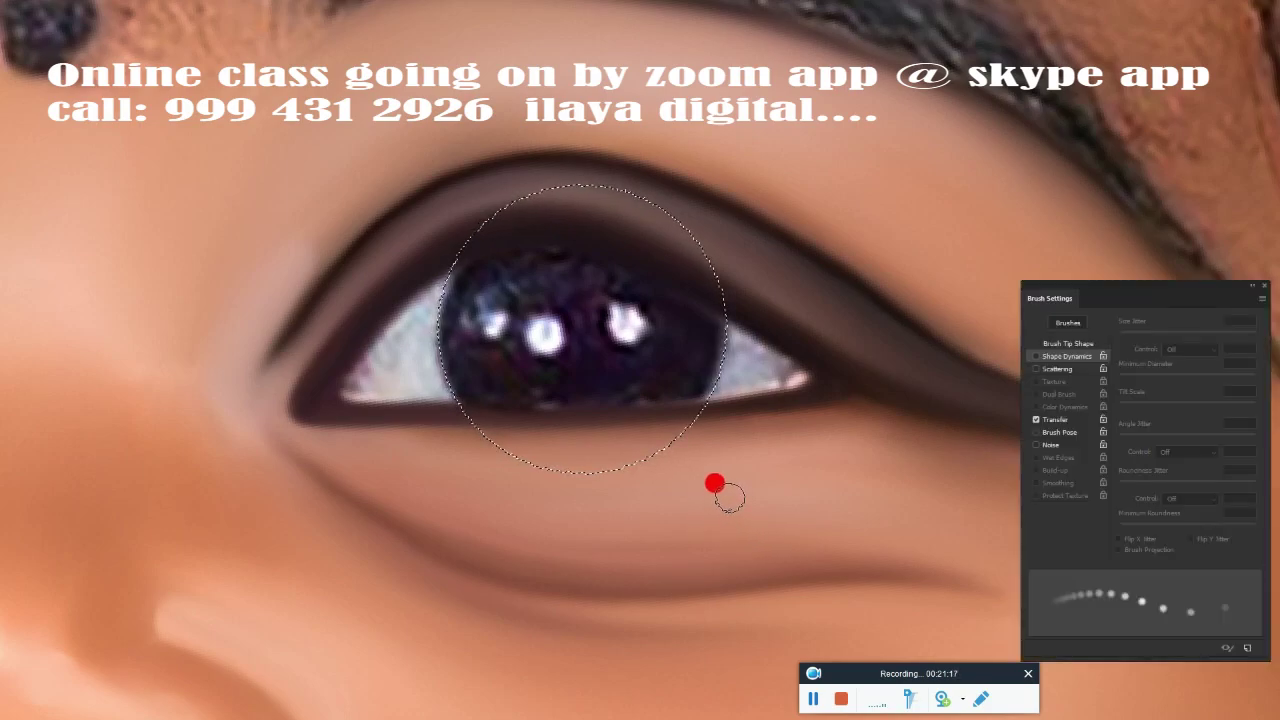
mouse_move(622, 325)
mouse_down()
mouse_move(660, 305)
mouse_move(580, 257)
mouse_move(583, 289)
mouse_move(482, 285)
mouse_move(654, 297)
mouse_move(497, 257)
mouse_move(523, 331)
mouse_move(404, 337)
mouse_move(480, 341)
mouse_up()
drag(586, 277, 342, 376)
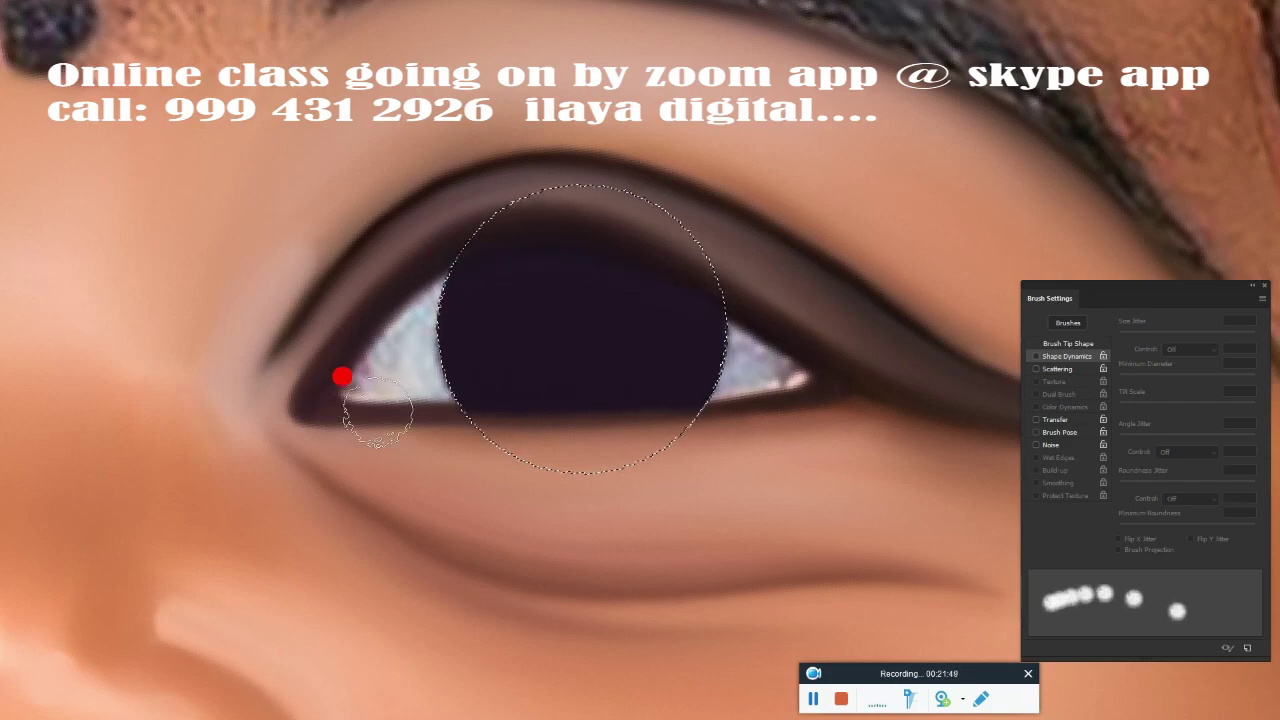
mouse_move(658, 369)
mouse_down()
mouse_move(734, 343)
mouse_move(724, 328)
mouse_up()
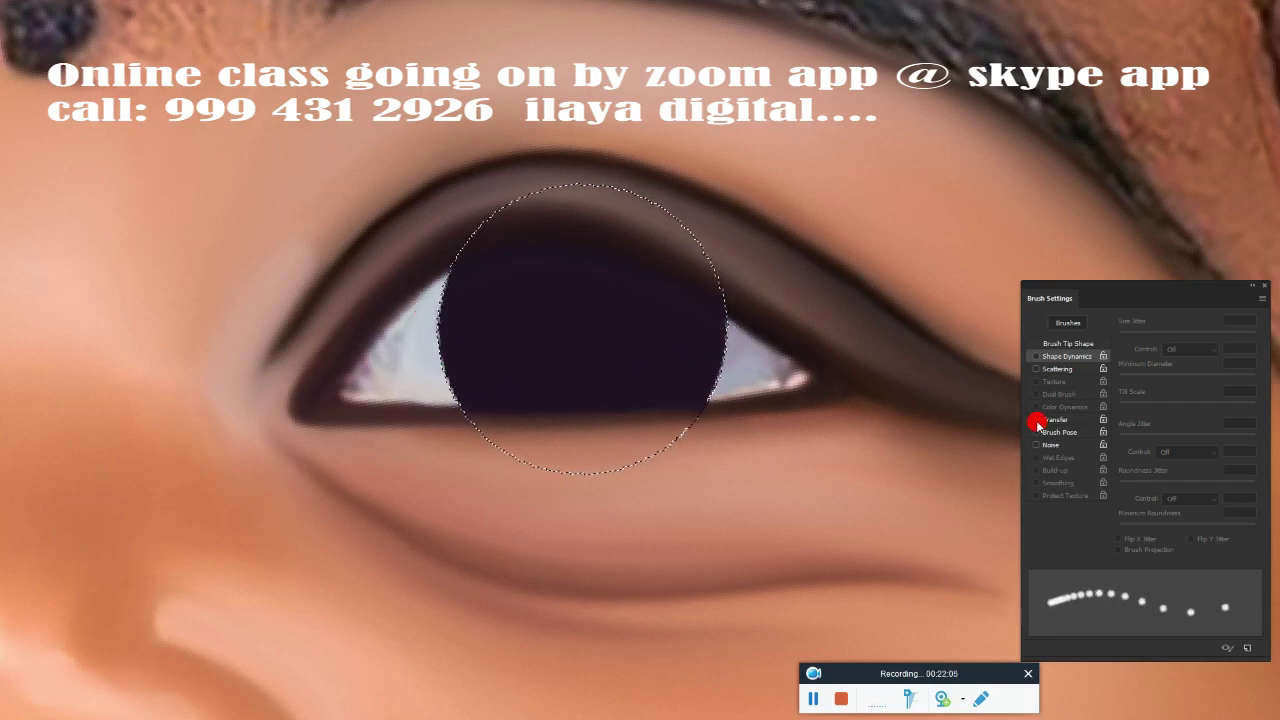
click(913, 317)
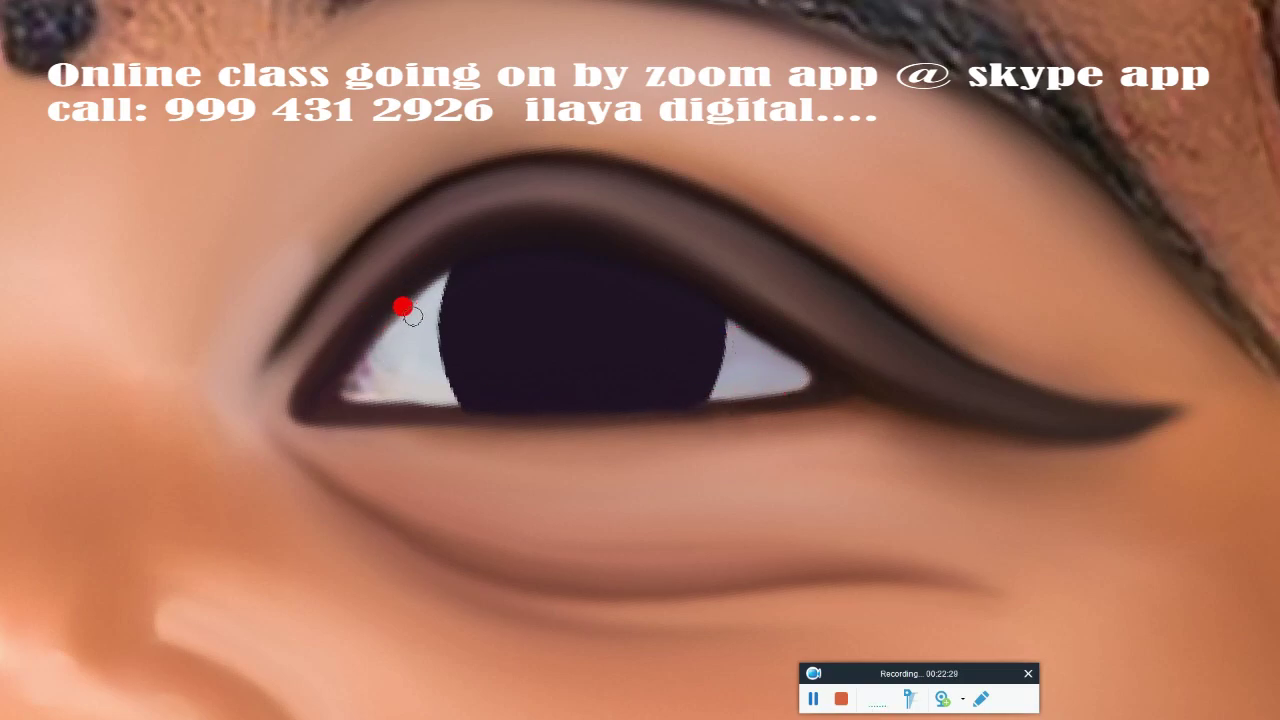
drag(342, 376, 376, 352)
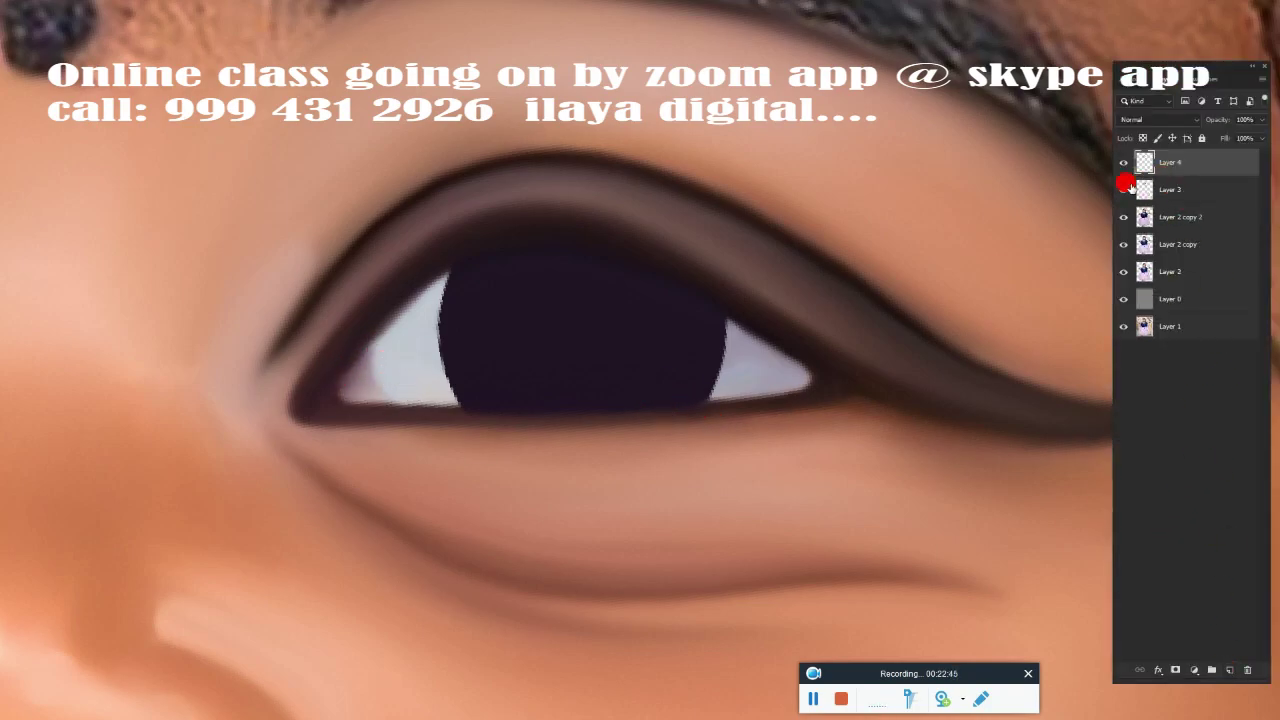
Hide Layer 3 for reference and set up a large soft round brush in white.
click(1123, 189)
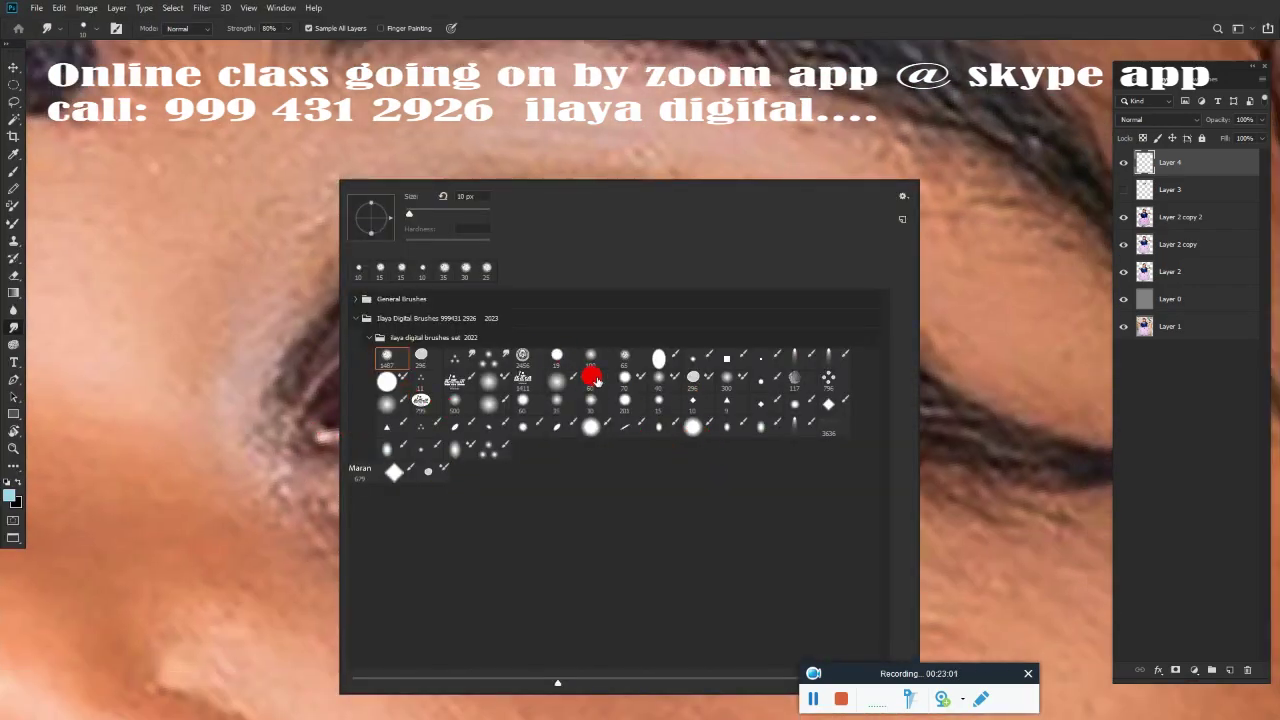
click(594, 376)
click(16, 174)
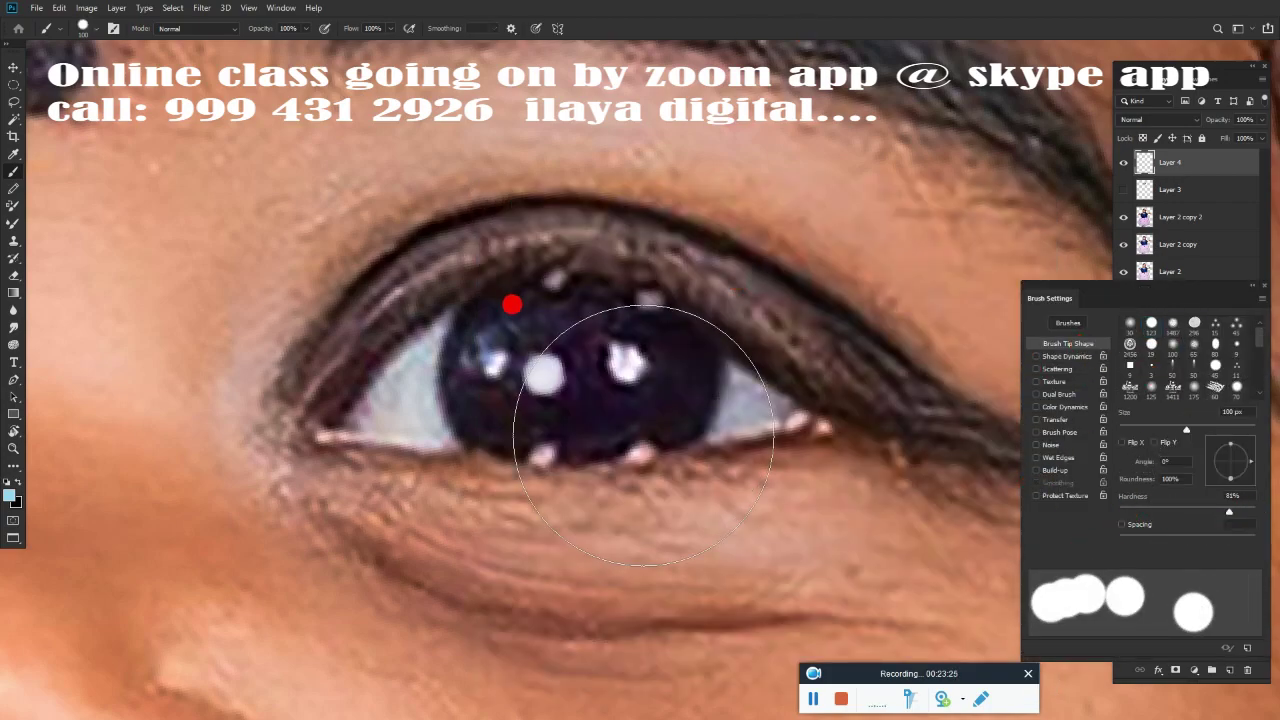
click(10, 492)
Dab three round white catchlight dots into the dark iris, shrinking the brush between dots.
click(543, 374)
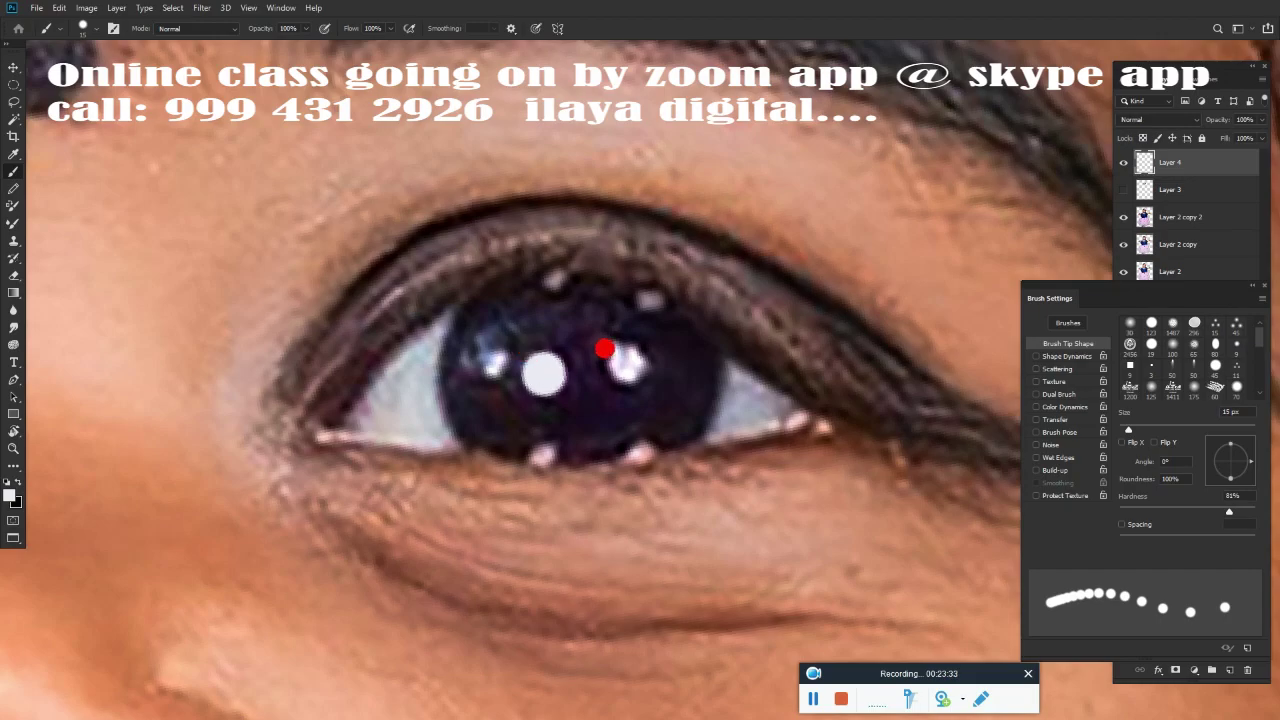
click(627, 365)
key(bracketleft)
click(494, 364)
key(bracketleft)
key(bracketleft)
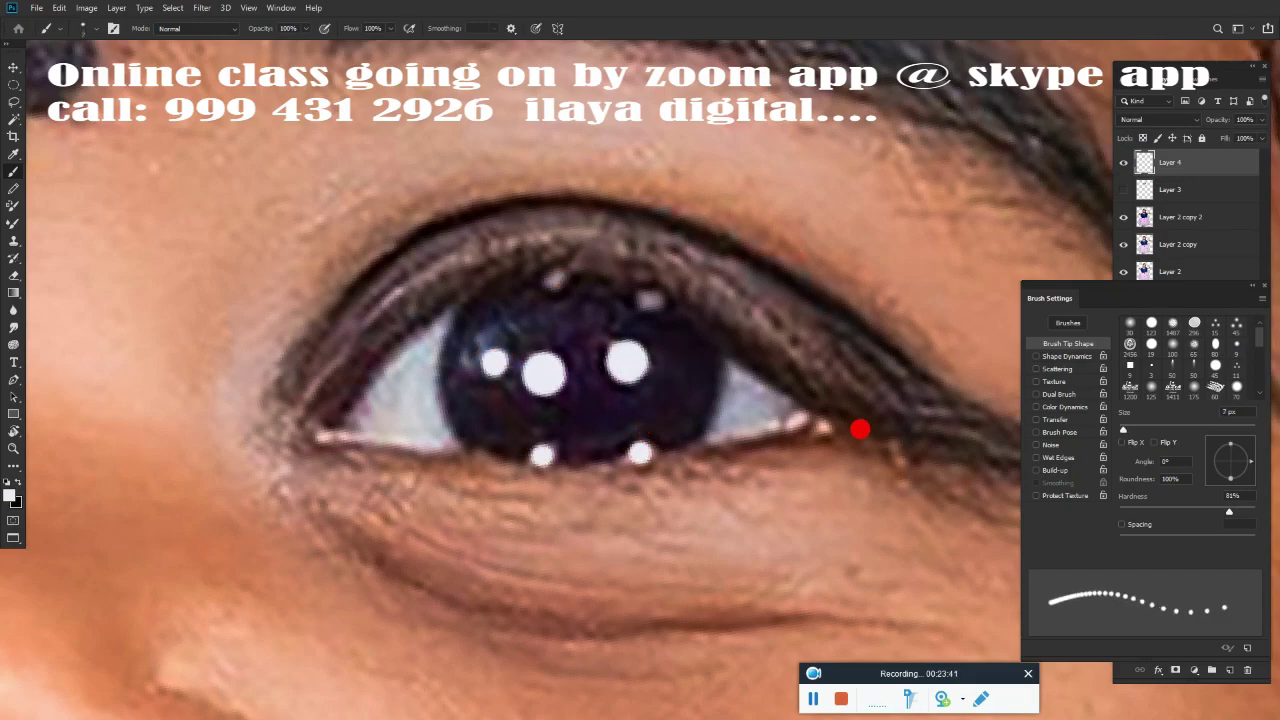
key(bracketleft)
key(bracketleft)
scroll(415, 440, down, 3)
scroll(700, 483, down, 3)
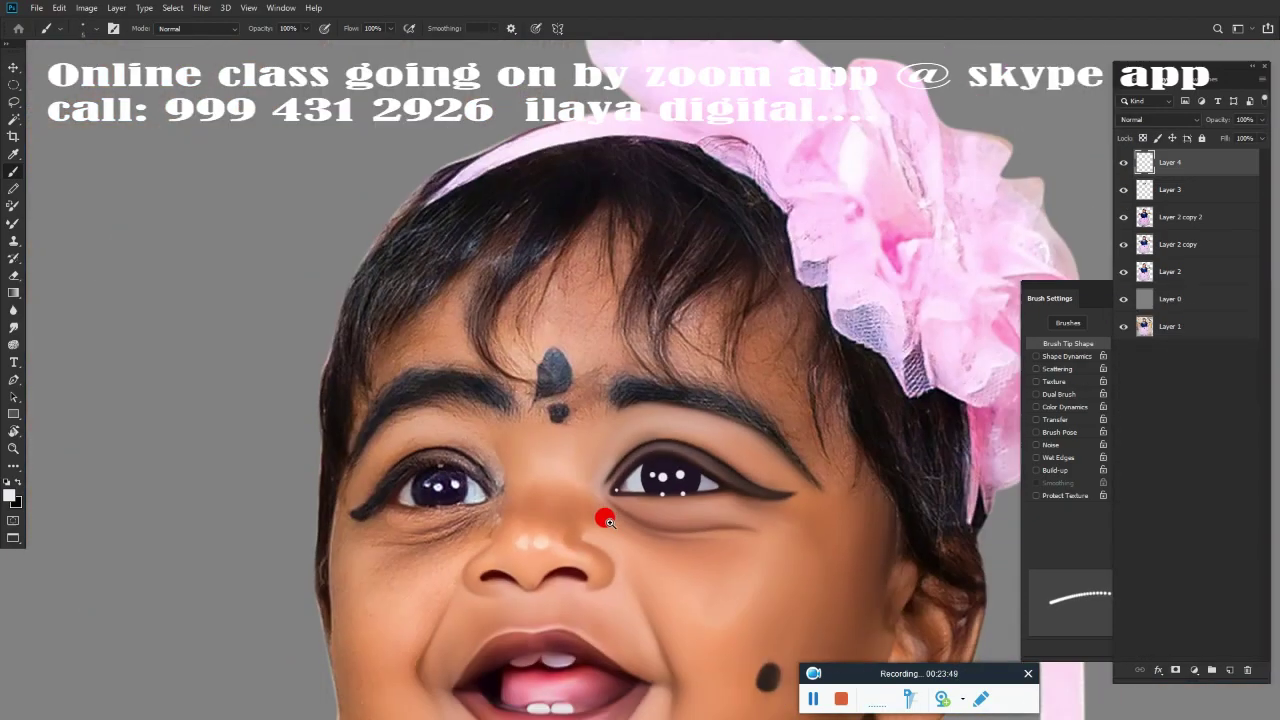
scroll(600, 514, up, 3)
scroll(760, 338, up, 2)
Soften the catchlights with a 1.6 px Gaussian Blur and lower the layer fill to 61%.
click(201, 7)
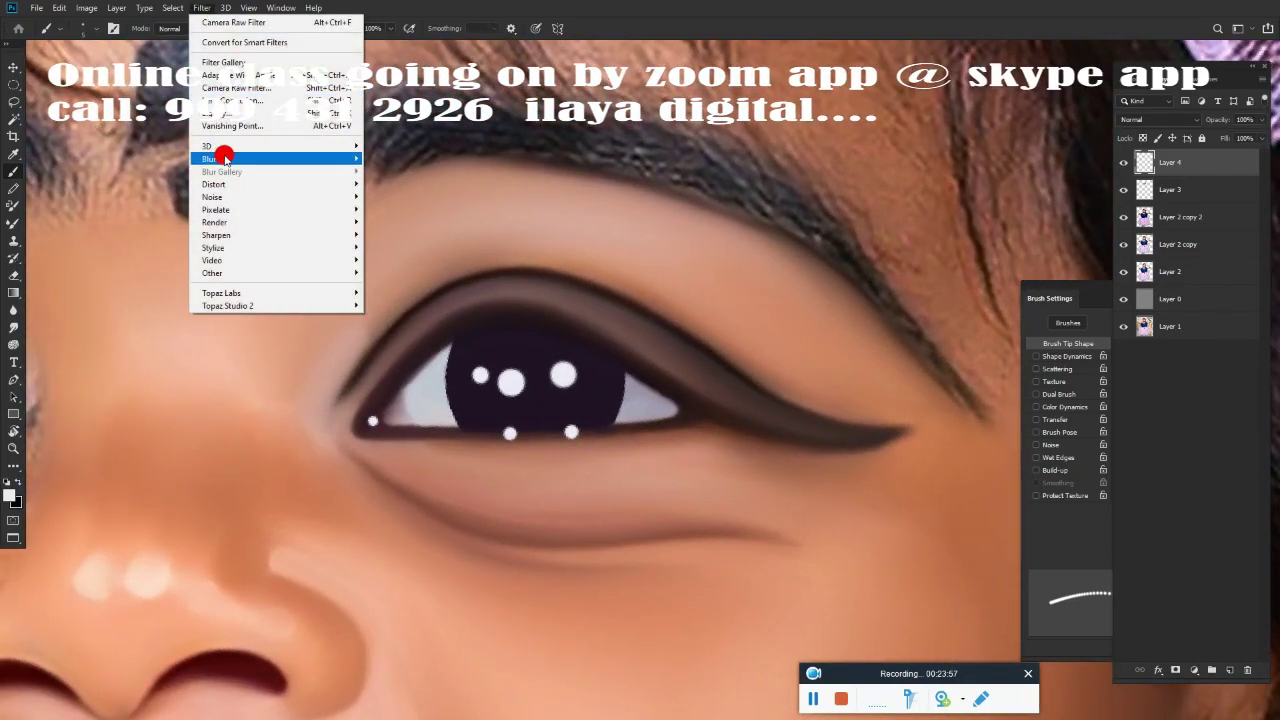
click(400, 212)
mouse_move(1031, 289)
mouse_down()
mouse_move(1003, 288)
mouse_move(1021, 289)
mouse_up()
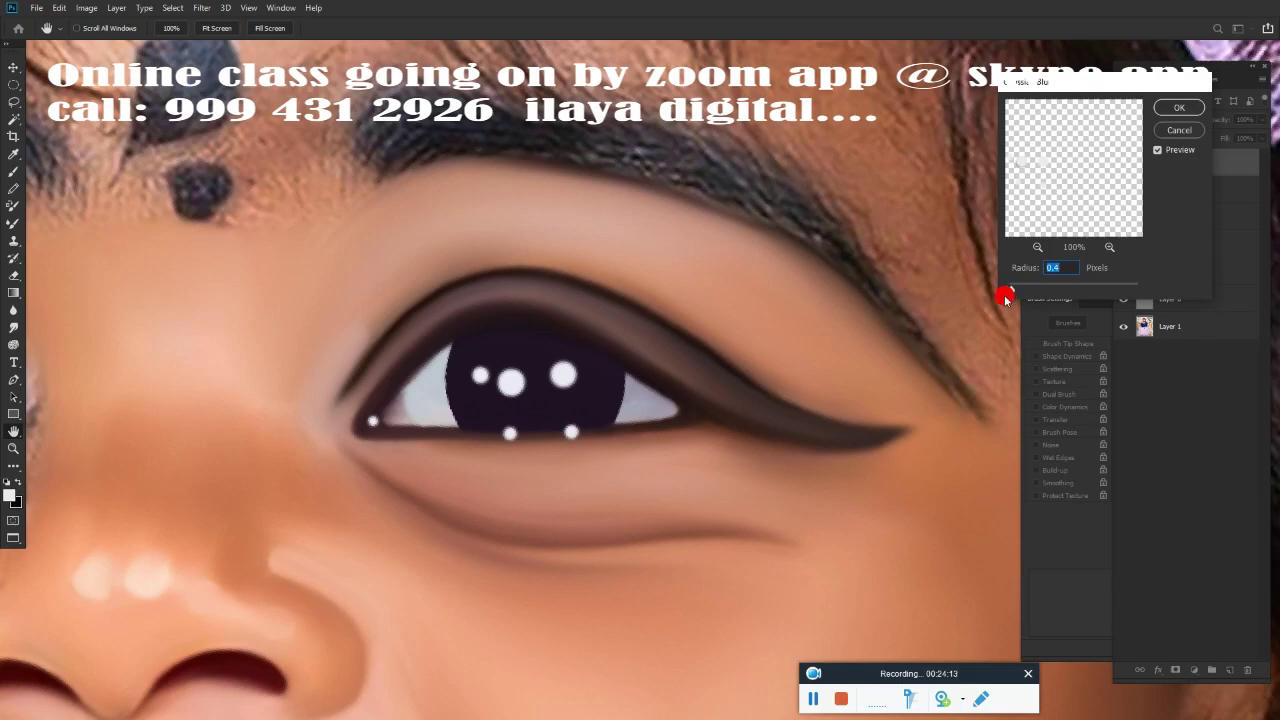
key(Return)
drag(1262, 138, 1238, 157)
key(ctrl+0)
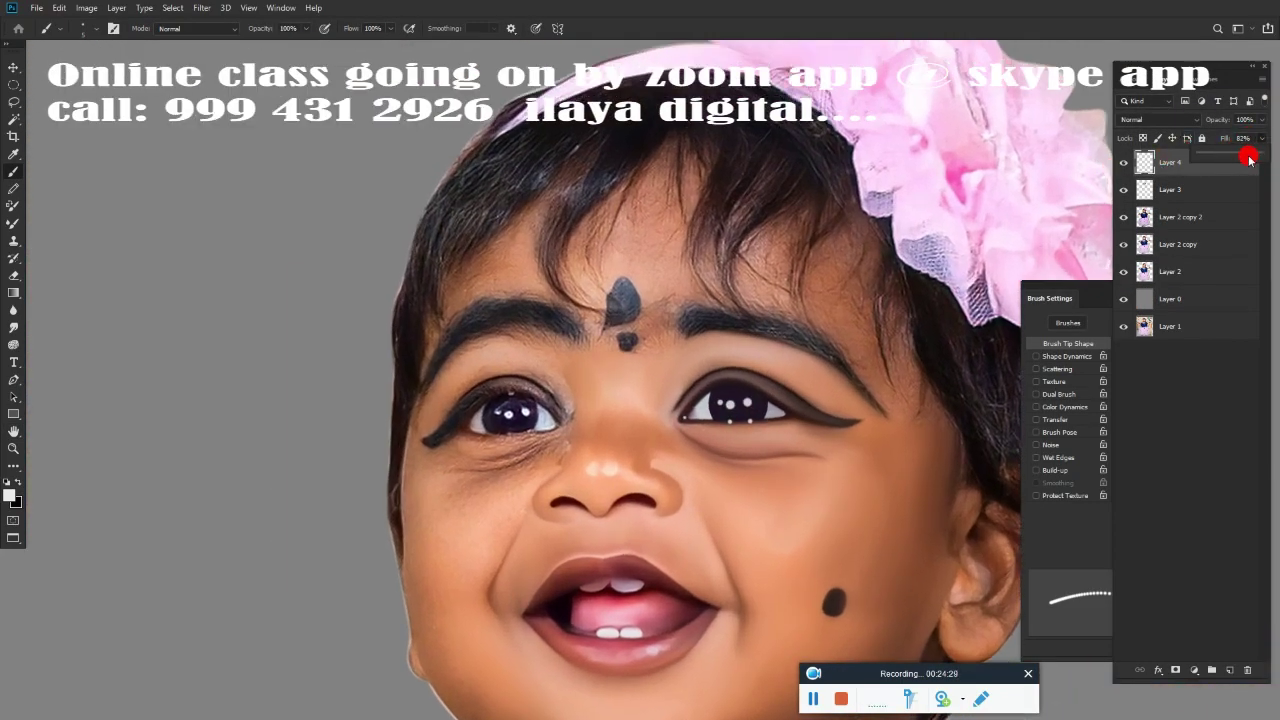
Remove Layer 3 and smudge the white highlight below the pupil with Transfer enabled.
click(1183, 189)
scroll(837, 334, up, 3)
scroll(703, 437, up, 2)
key(r)
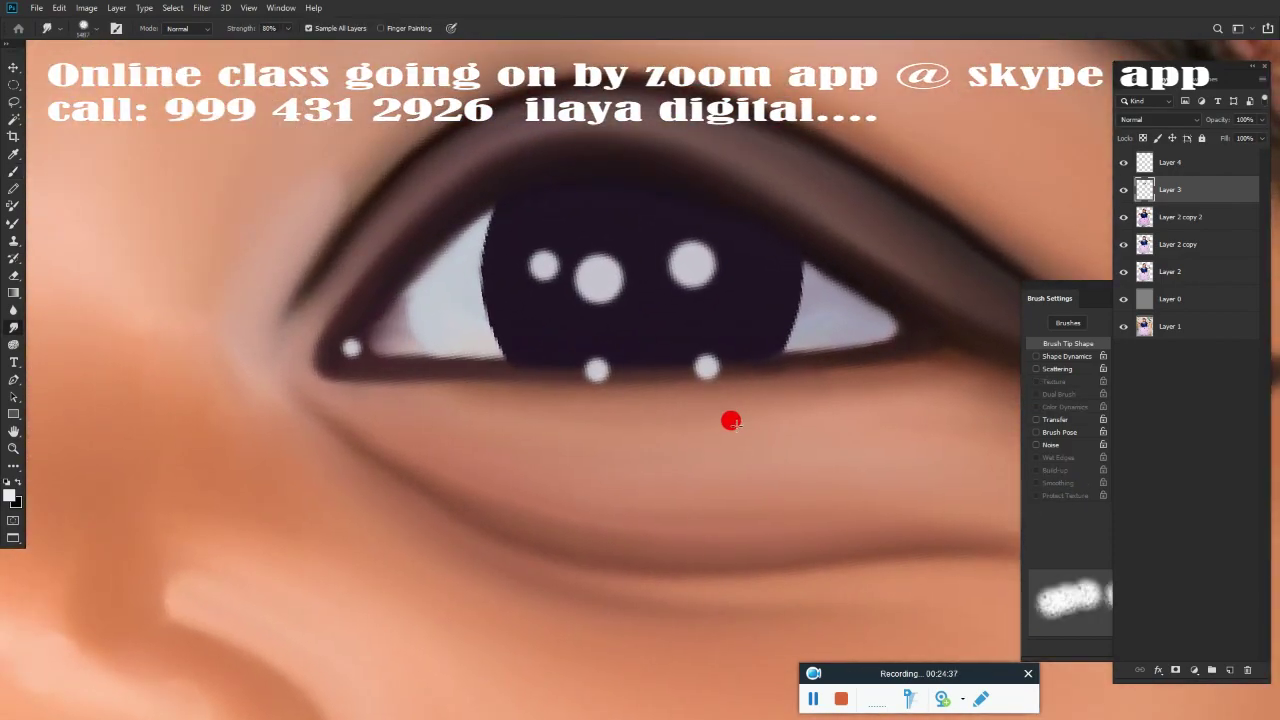
click(1038, 420)
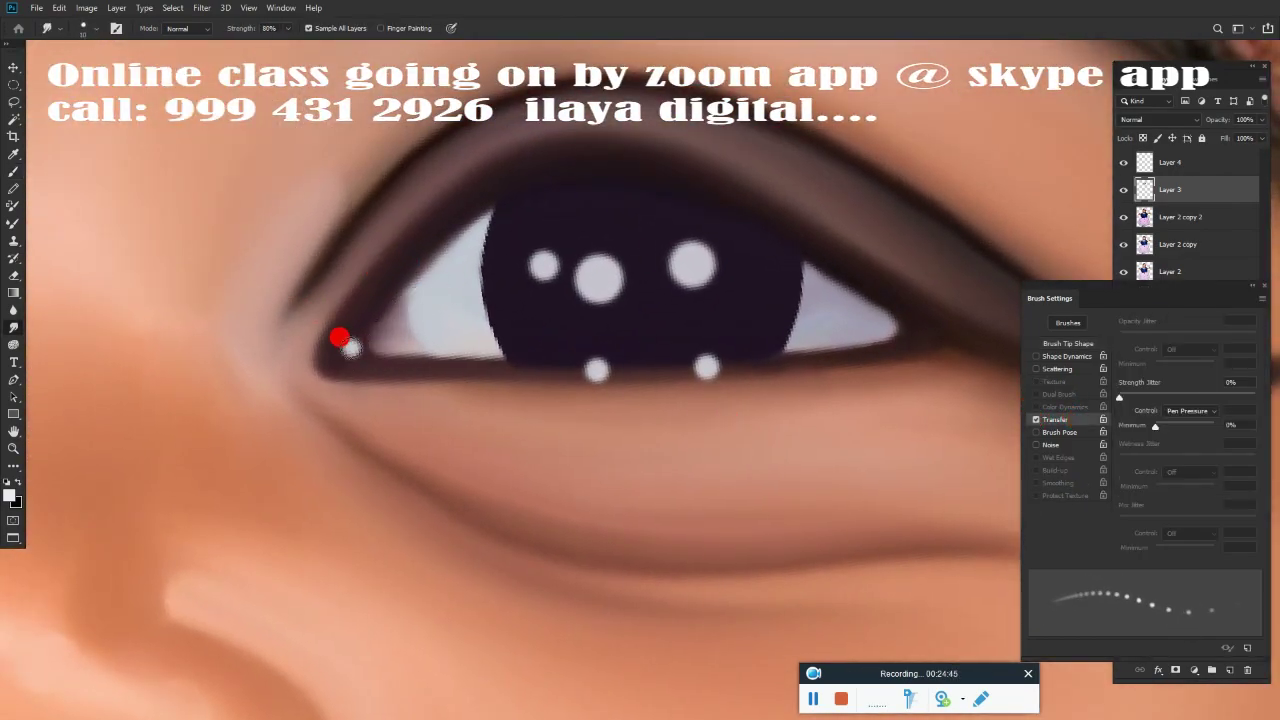
key(alt+bracketright)
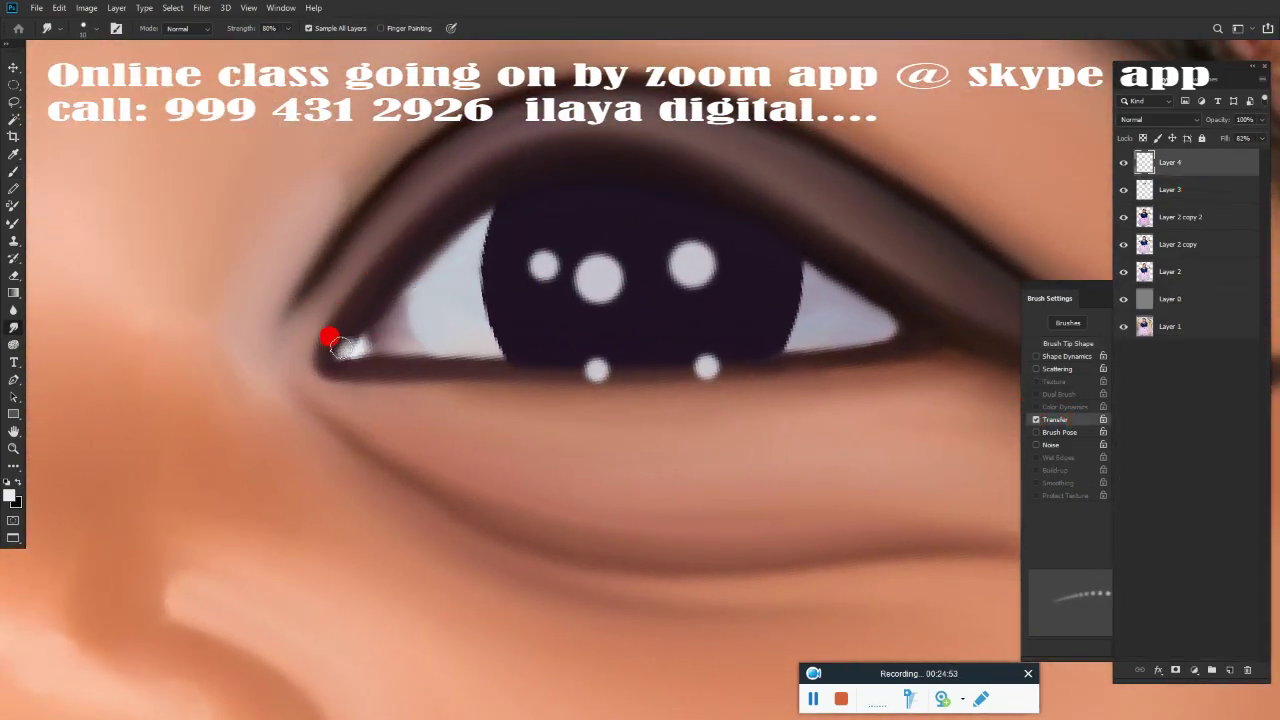
click(1062, 344)
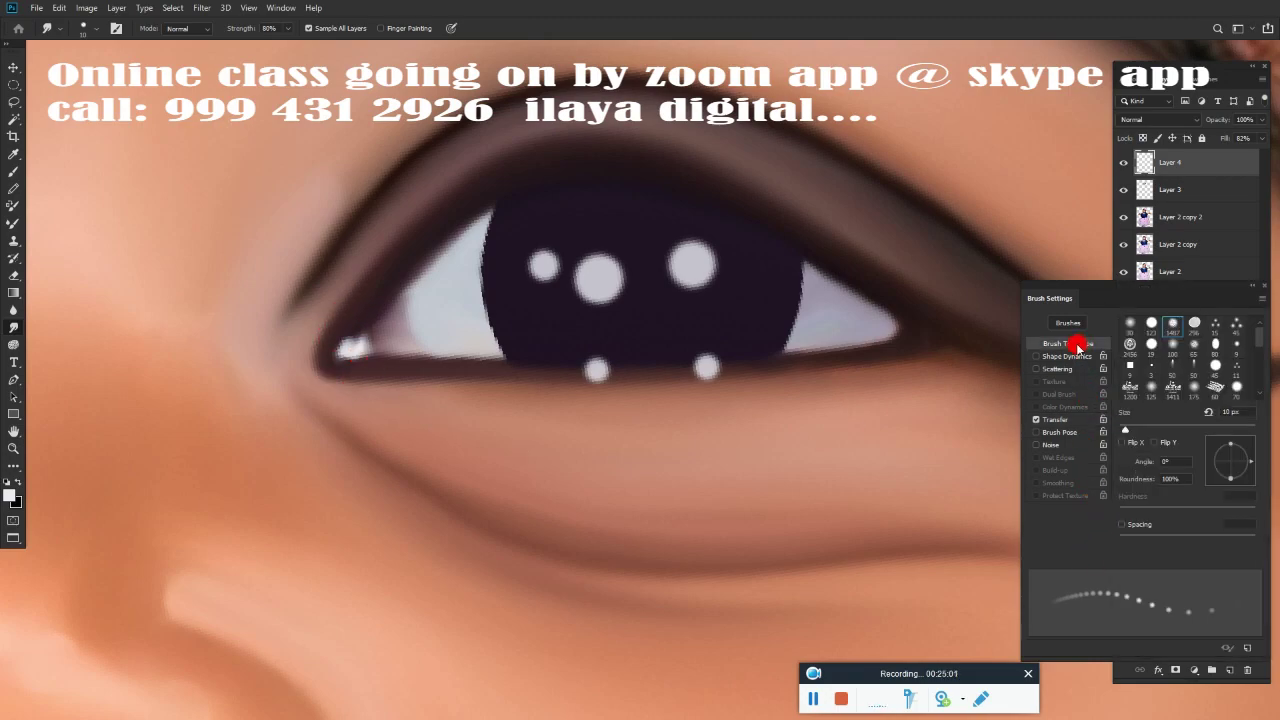
key(ctrl+e)
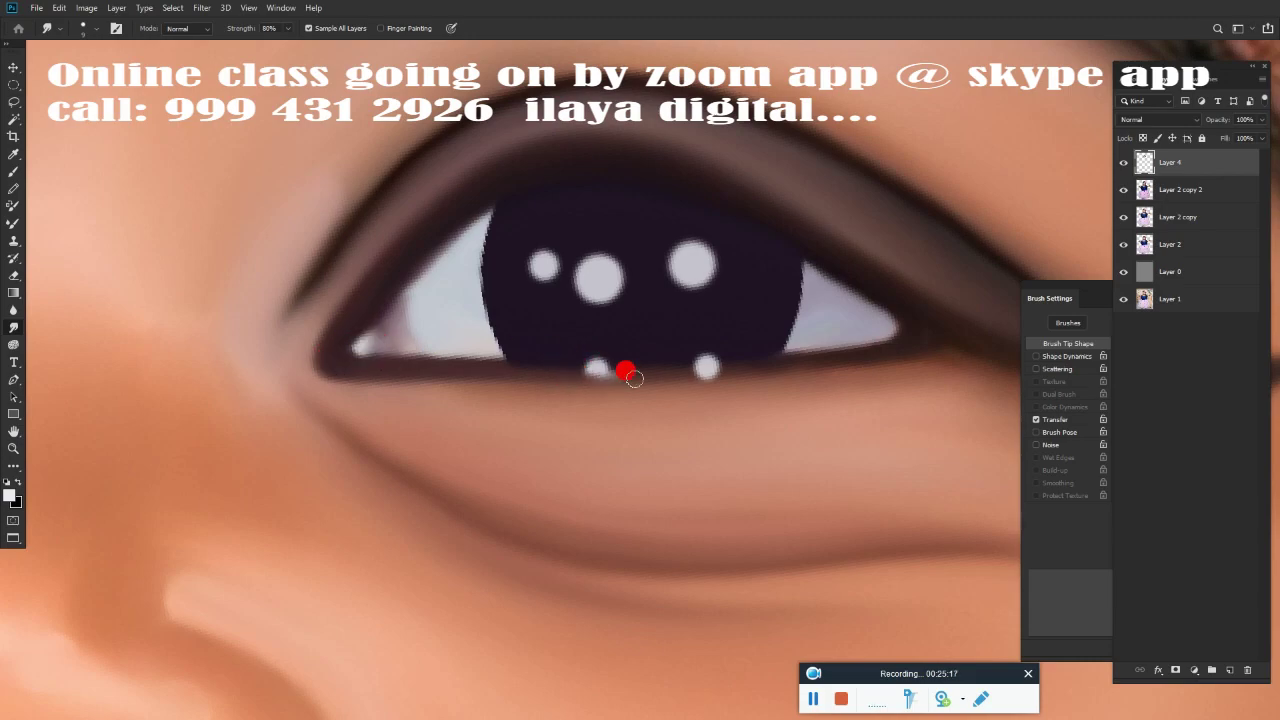
mouse_move(569, 376)
mouse_down()
mouse_move(674, 374)
mouse_move(585, 379)
mouse_up()
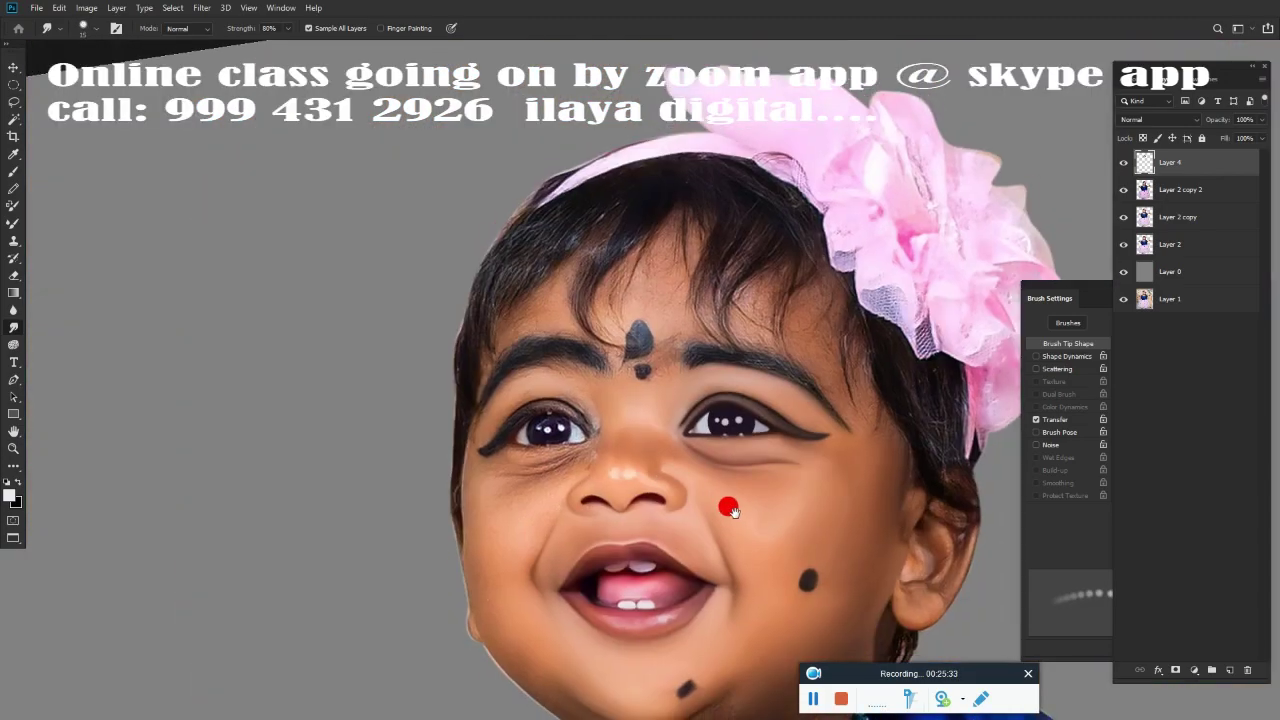
Smudge the skin above the upper eyelid, the outer eye corner, and the brow and face edges into the hair.
key(ctrl+0)
scroll(586, 428, up, 2)
scroll(650, 420, up, 5)
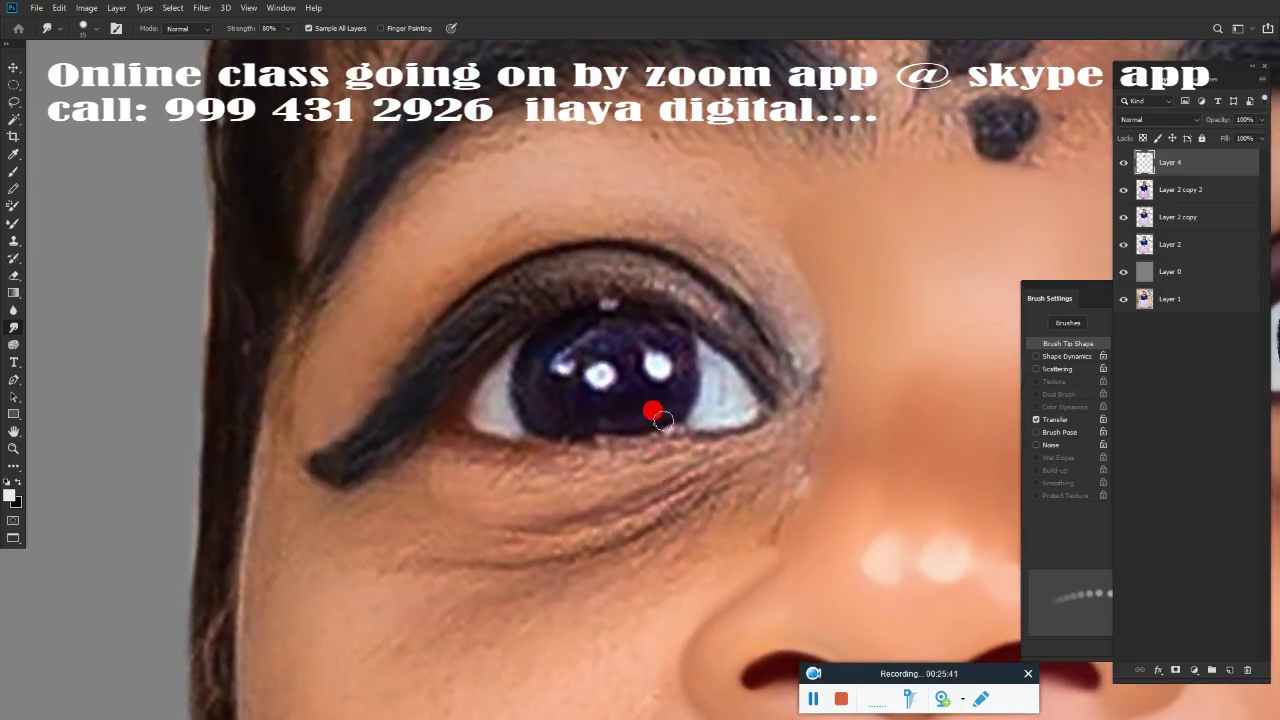
mouse_move(380, 263)
mouse_down()
mouse_move(543, 183)
mouse_move(720, 243)
mouse_move(783, 320)
mouse_move(718, 250)
mouse_up()
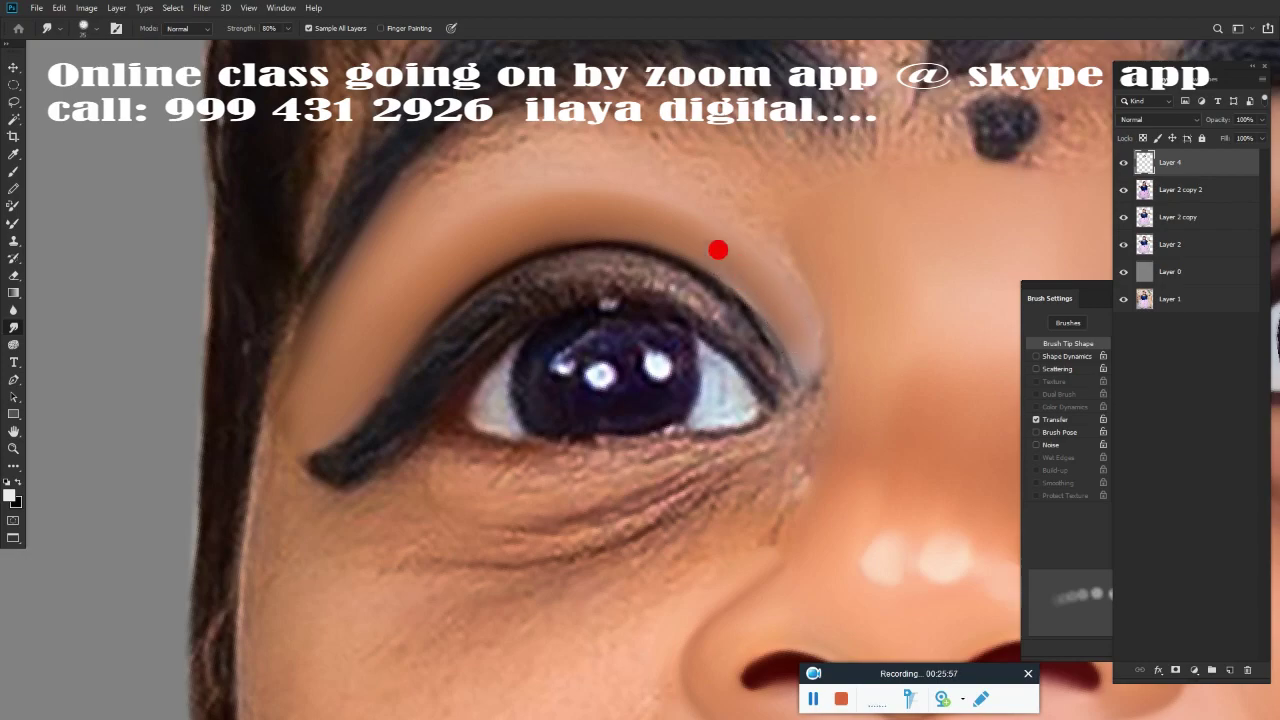
mouse_move(794, 390)
mouse_down()
mouse_move(794, 360)
mouse_move(726, 231)
mouse_move(740, 183)
mouse_move(538, 138)
mouse_move(380, 171)
mouse_move(726, 131)
mouse_move(567, 72)
mouse_up()
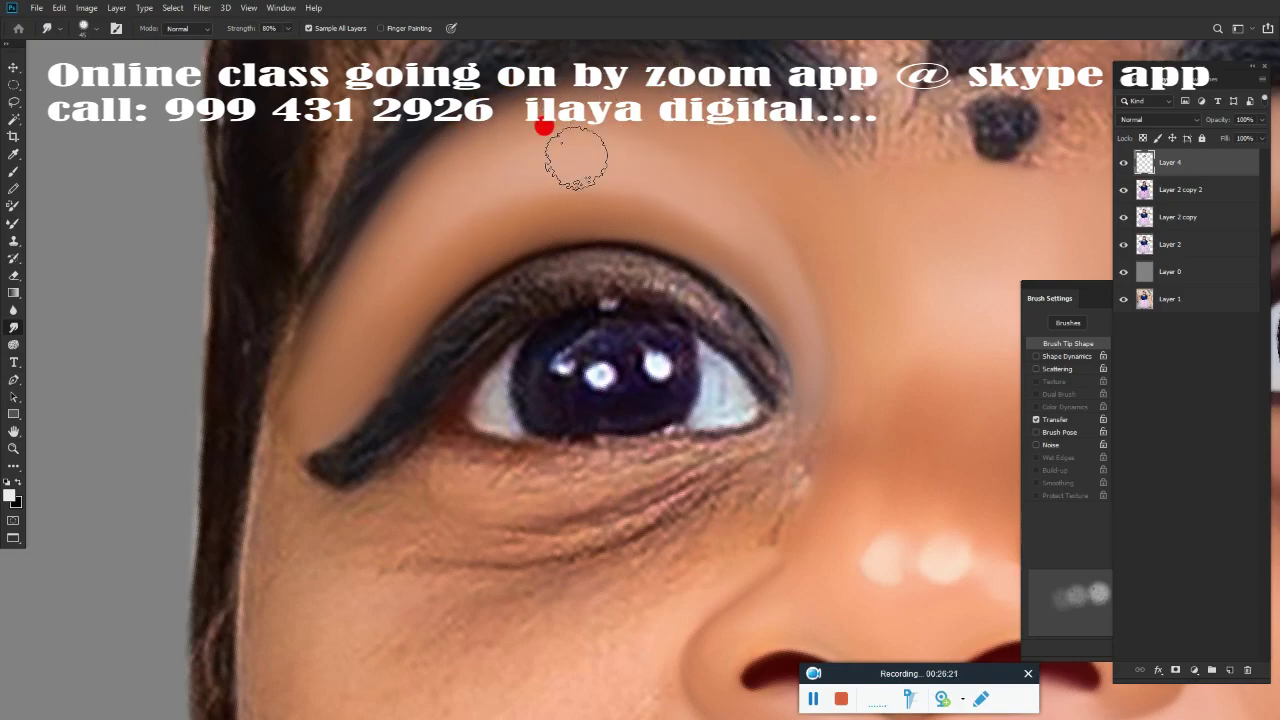
mouse_move(543, 127)
mouse_down()
mouse_move(286, 323)
mouse_move(289, 200)
mouse_move(278, 283)
mouse_up()
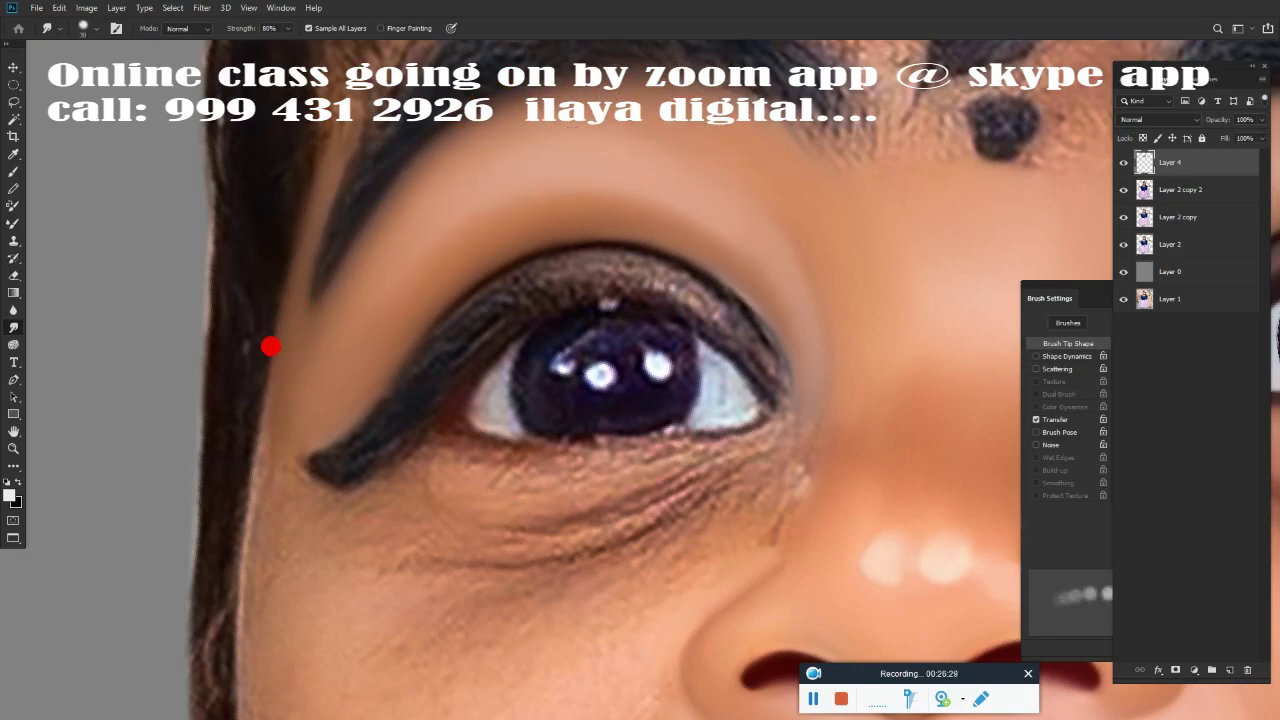
drag(270, 346, 284, 472)
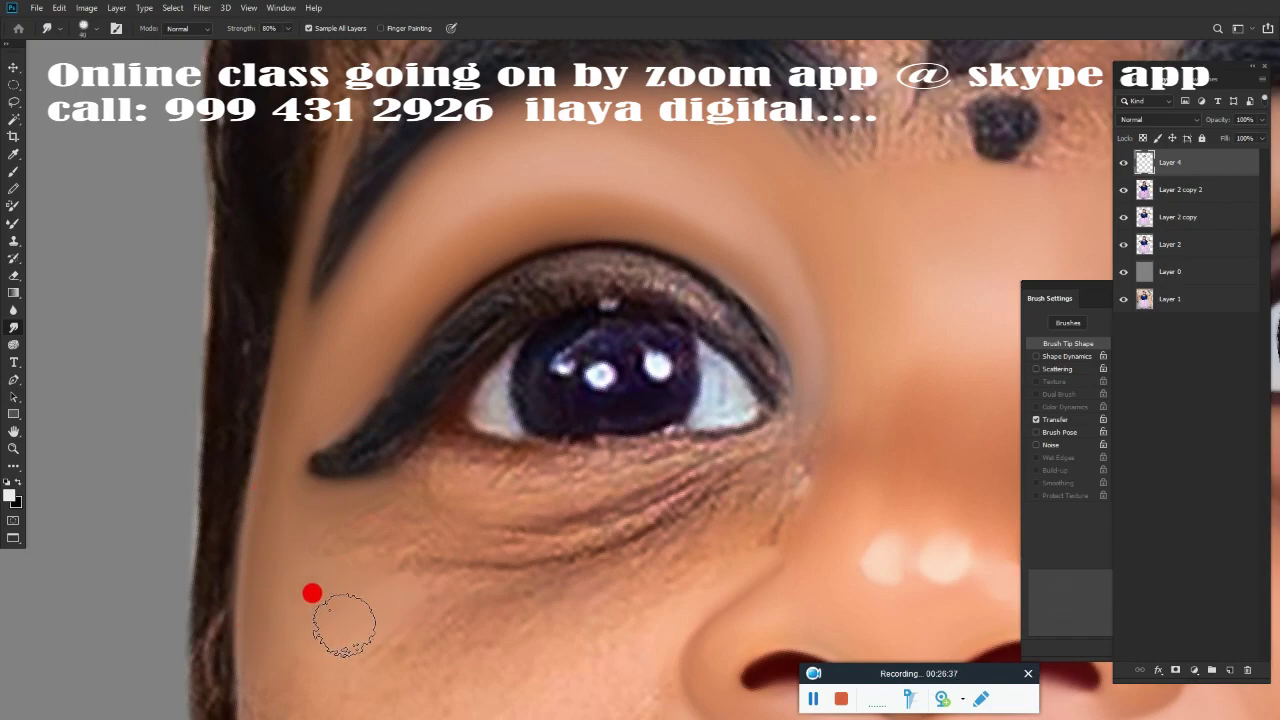
Look up the Mixer Brush in the brush tool group, then return to the Smudge tool.
drag(633, 520, 593, 300)
key(b)
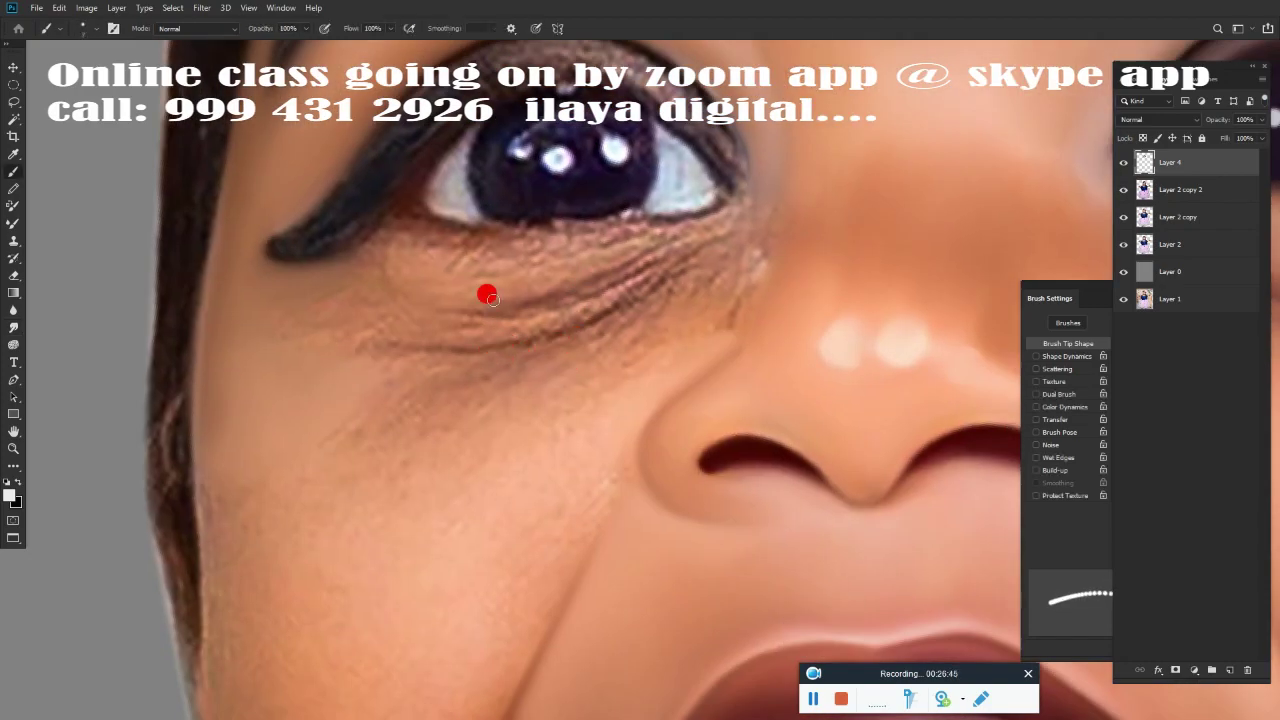
right_click(487, 296)
key(shift+b)
key(Escape)
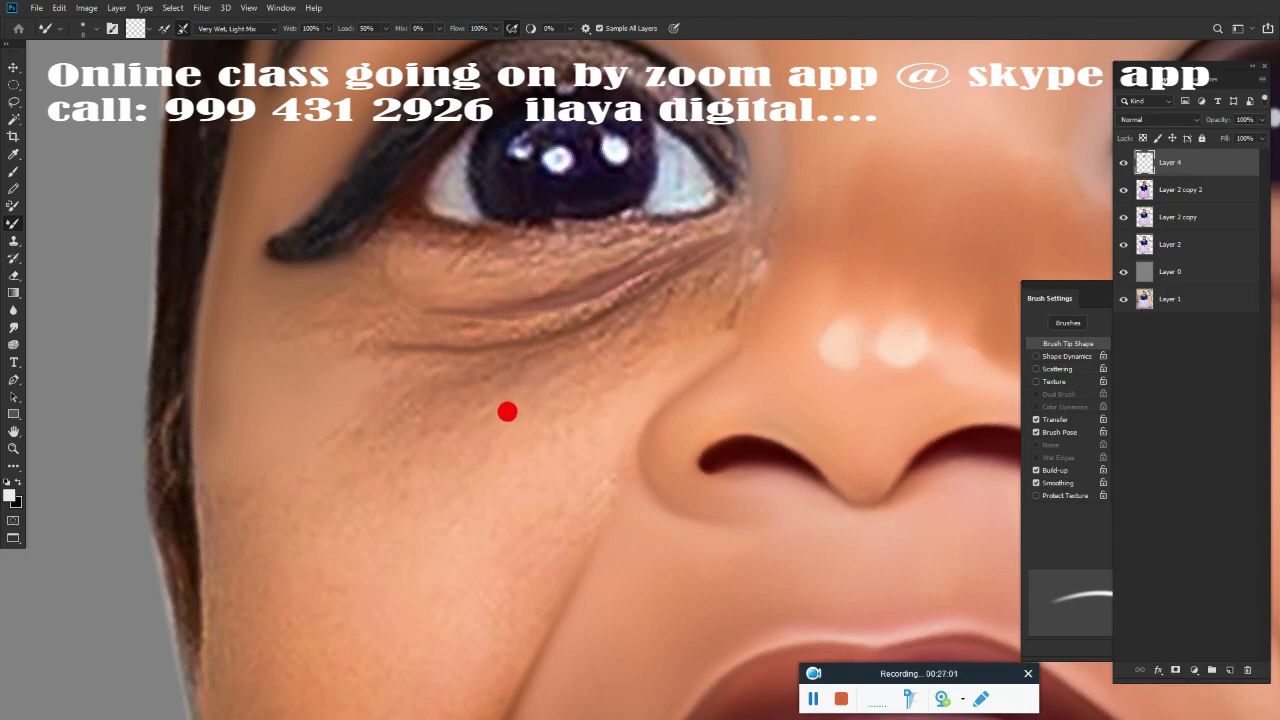
scroll(520, 395, up, 3)
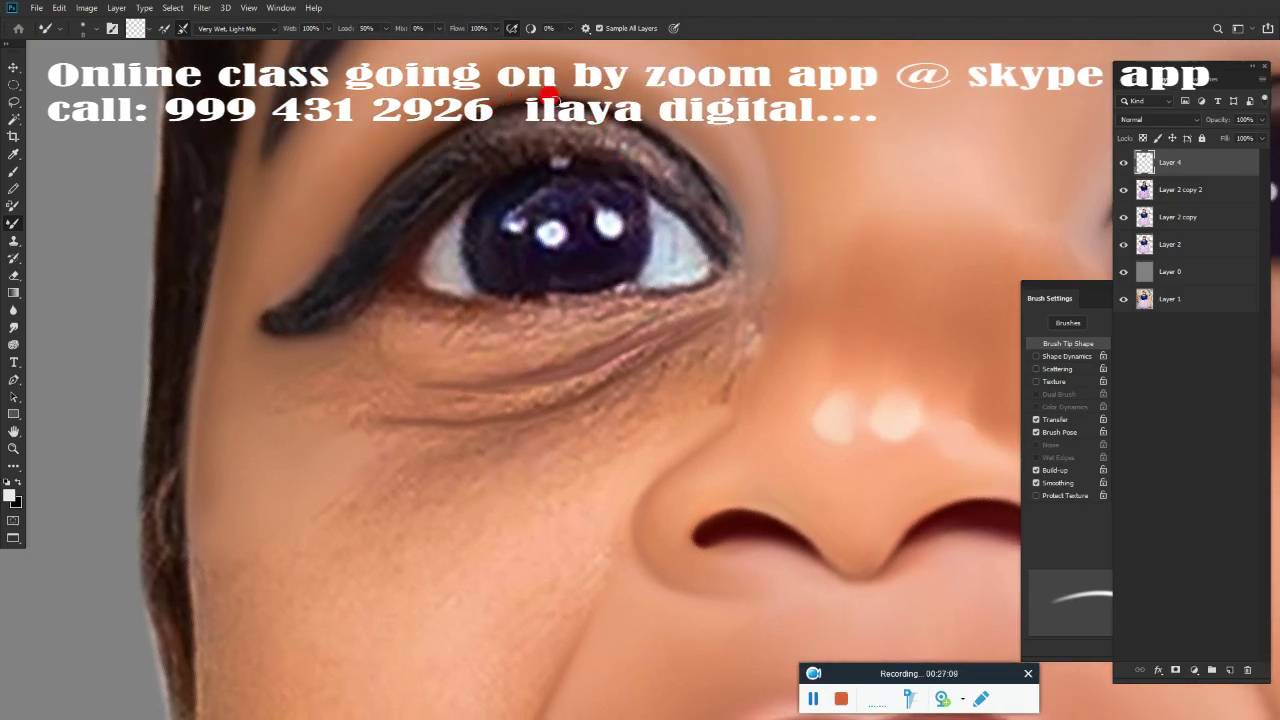
scroll(600, 280, down, 2)
scroll(520, 390, up, 2)
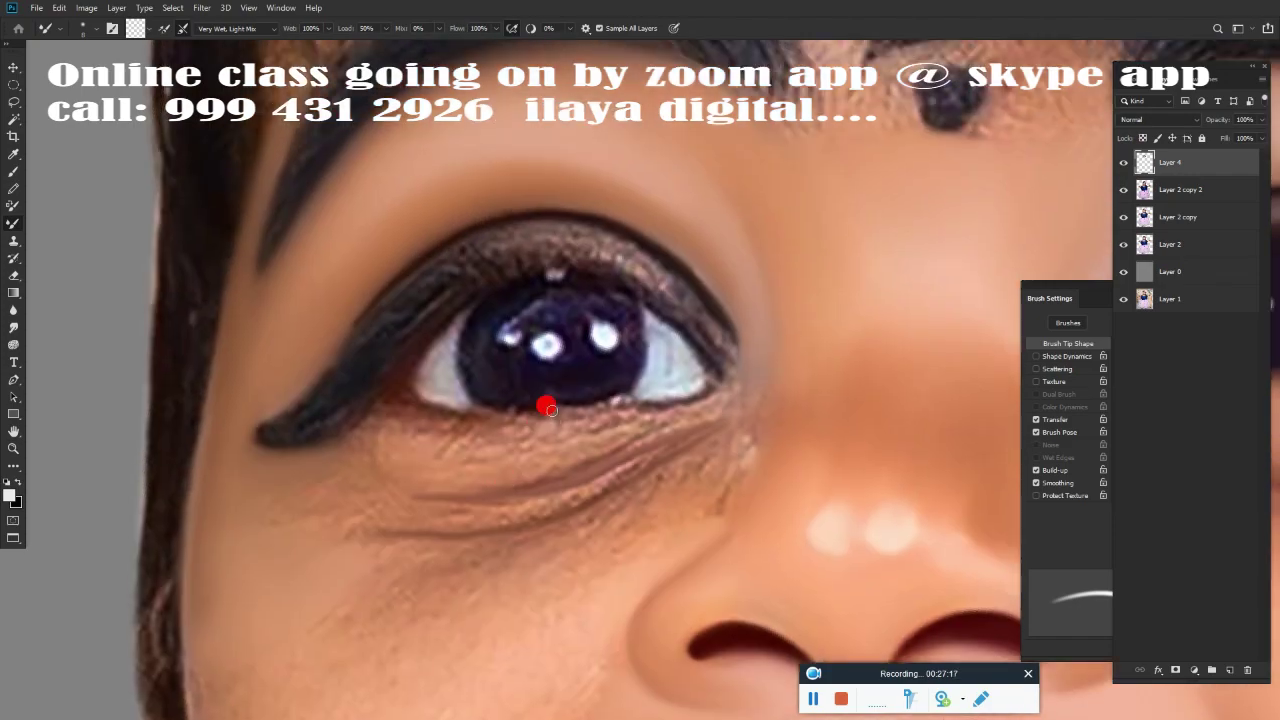
key(r)
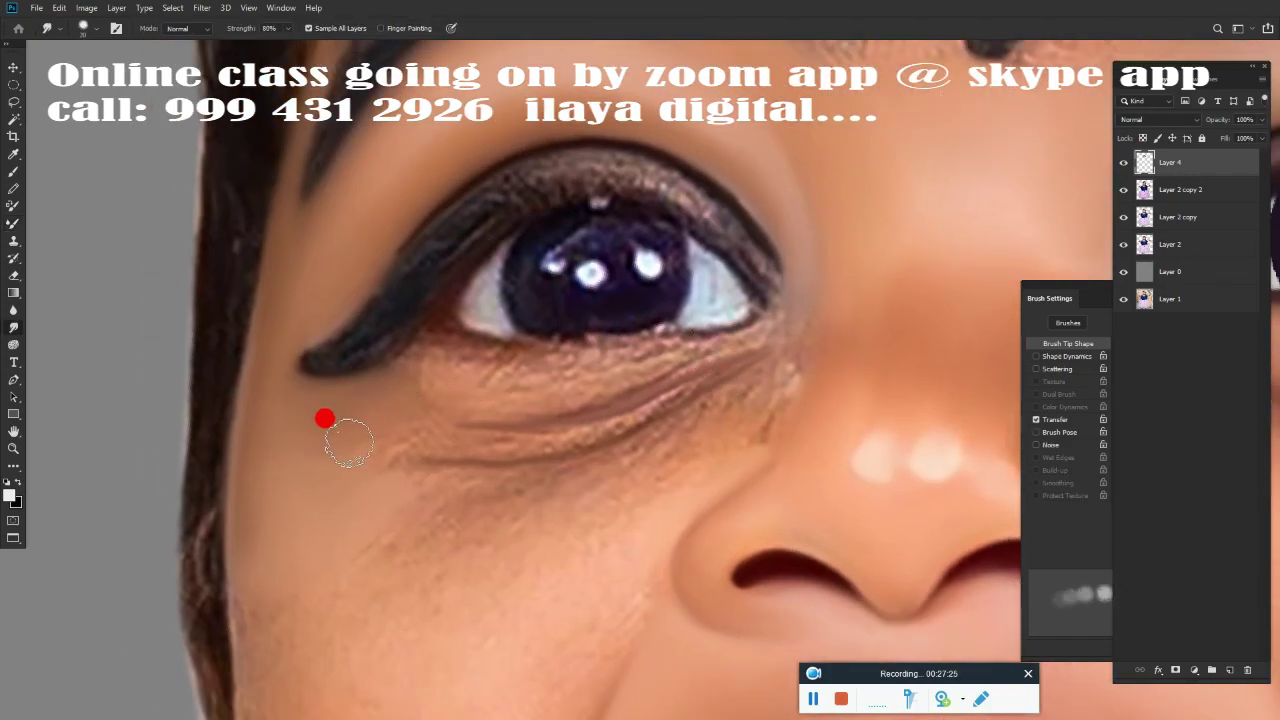
Smooth the under-eye wrinkles, cheek and lower lash line beneath the iris.
mouse_move(405, 465)
mouse_down()
mouse_move(529, 407)
mouse_move(586, 420)
mouse_move(710, 356)
mouse_up()
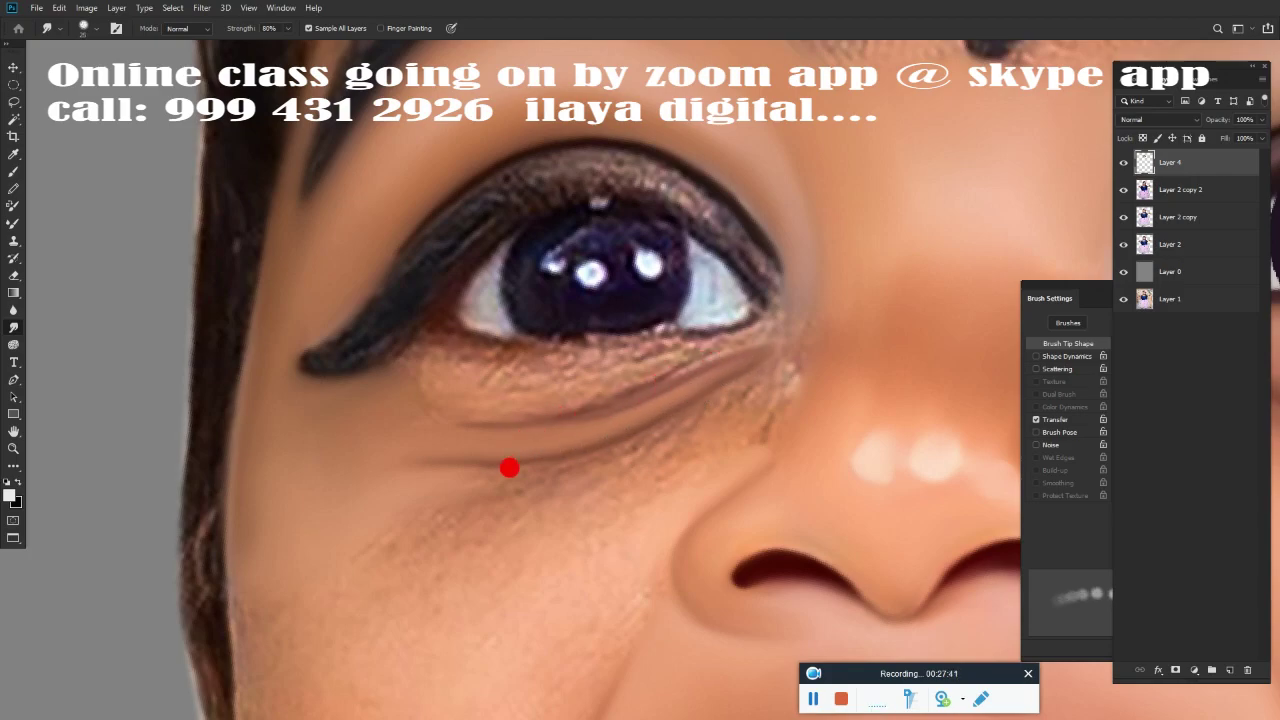
mouse_move(509, 467)
mouse_down()
mouse_move(369, 494)
mouse_move(457, 357)
mouse_move(401, 368)
mouse_up()
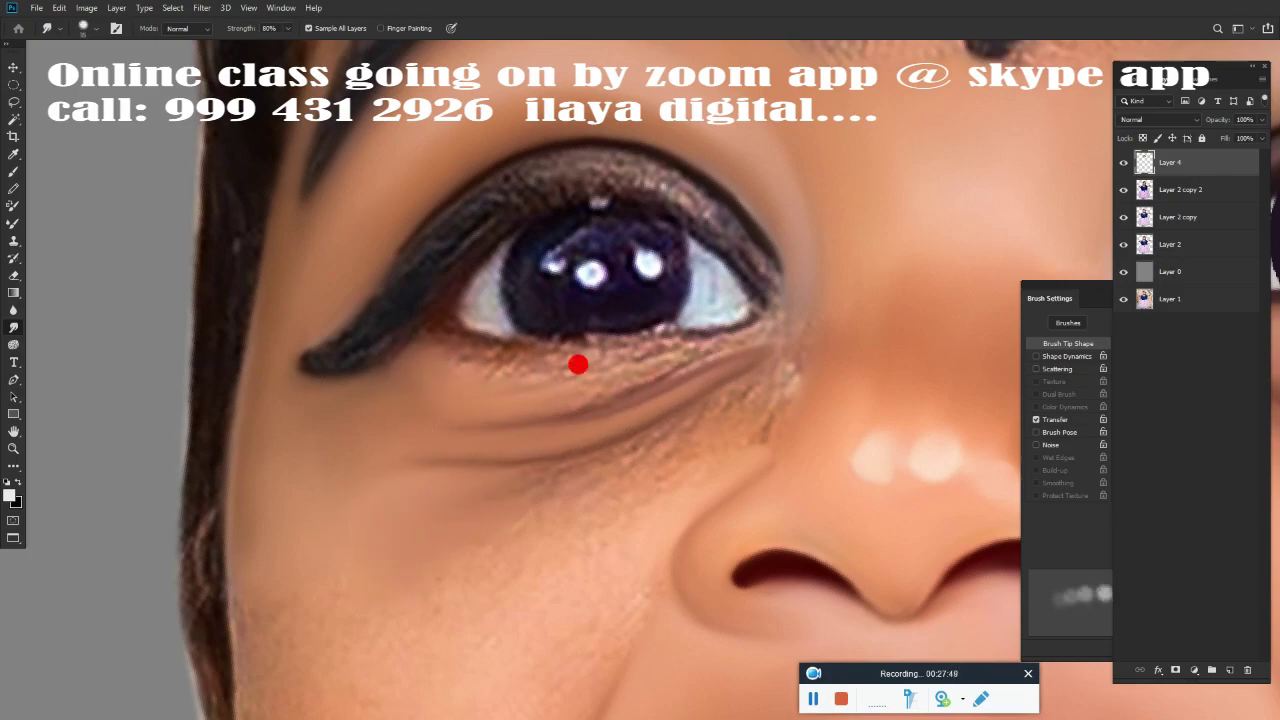
drag(578, 364, 633, 366)
mouse_move(531, 412)
mouse_down()
mouse_move(529, 491)
mouse_move(695, 415)
mouse_move(414, 471)
mouse_move(670, 483)
mouse_move(609, 500)
mouse_move(800, 305)
mouse_move(780, 300)
mouse_move(772, 381)
mouse_move(786, 391)
mouse_move(750, 460)
mouse_up()
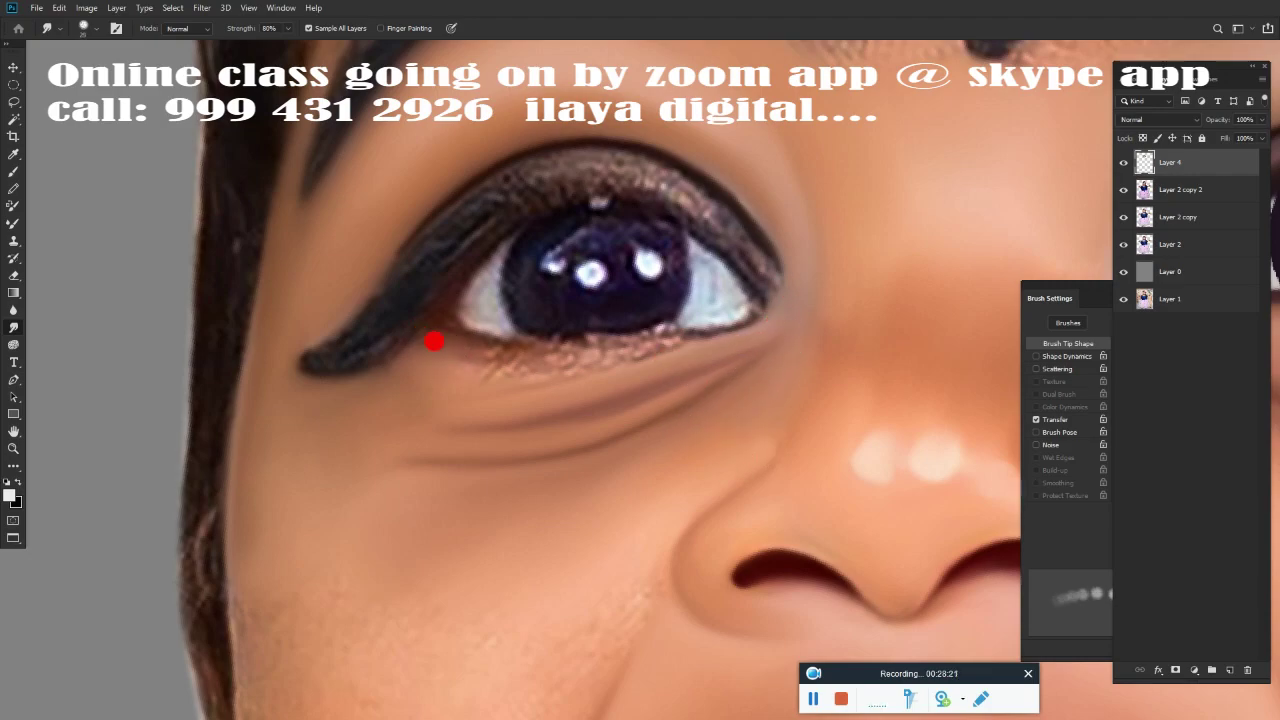
drag(433, 342, 652, 335)
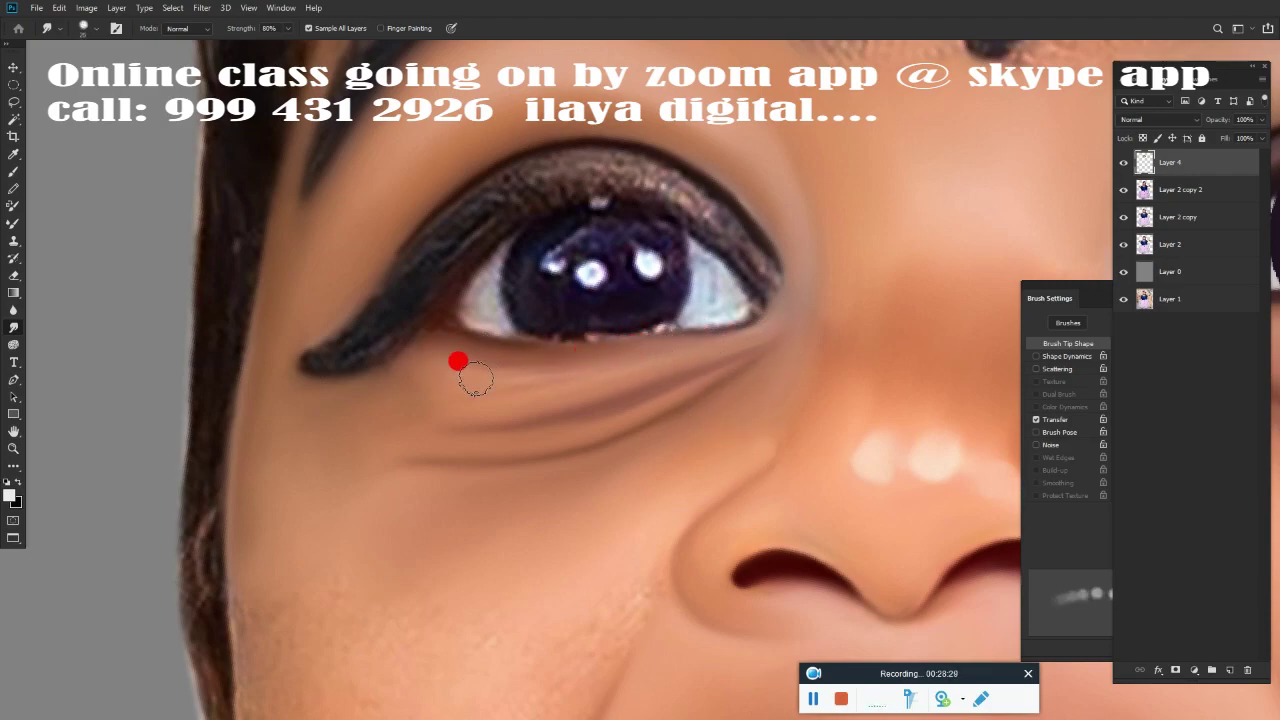
drag(444, 343, 651, 365)
Smooth the upper lash line and soften the lower eyeliner tail.
scroll(646, 389, up, 2)
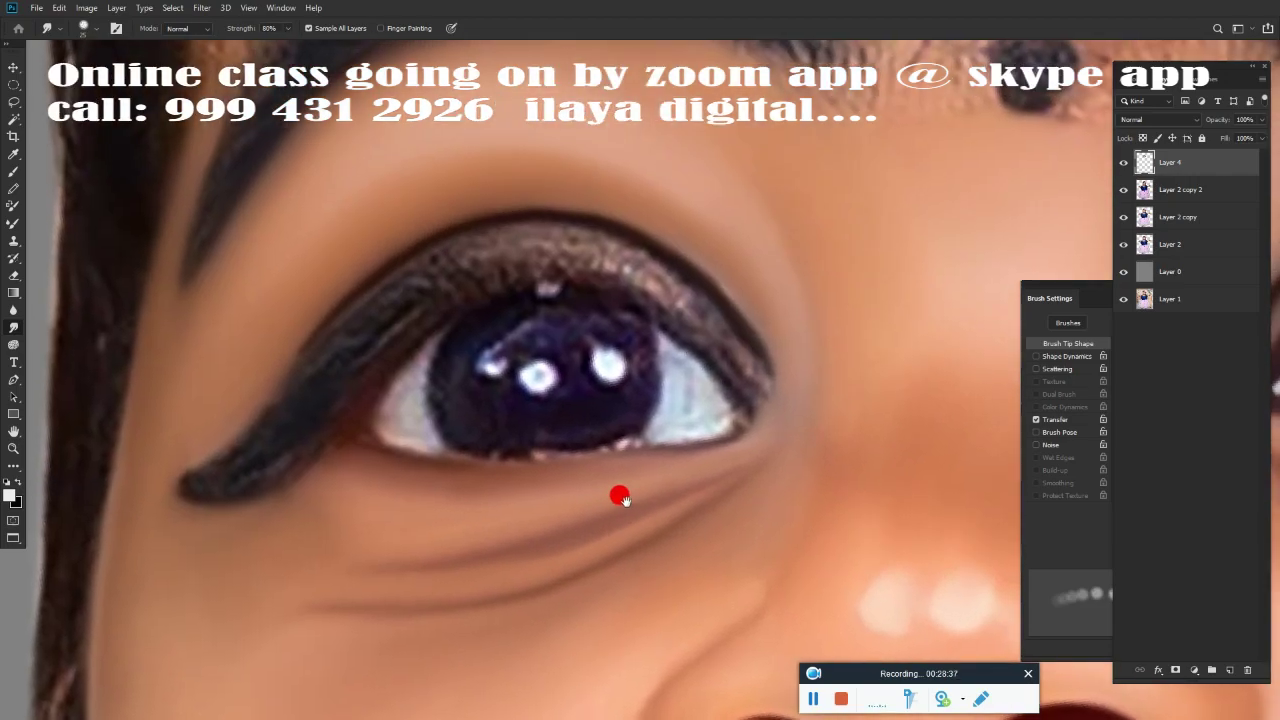
mouse_move(593, 141)
mouse_down()
mouse_move(663, 166)
mouse_move(857, 334)
mouse_move(694, 199)
mouse_move(849, 314)
mouse_move(606, 163)
mouse_move(331, 237)
mouse_move(429, 170)
mouse_up()
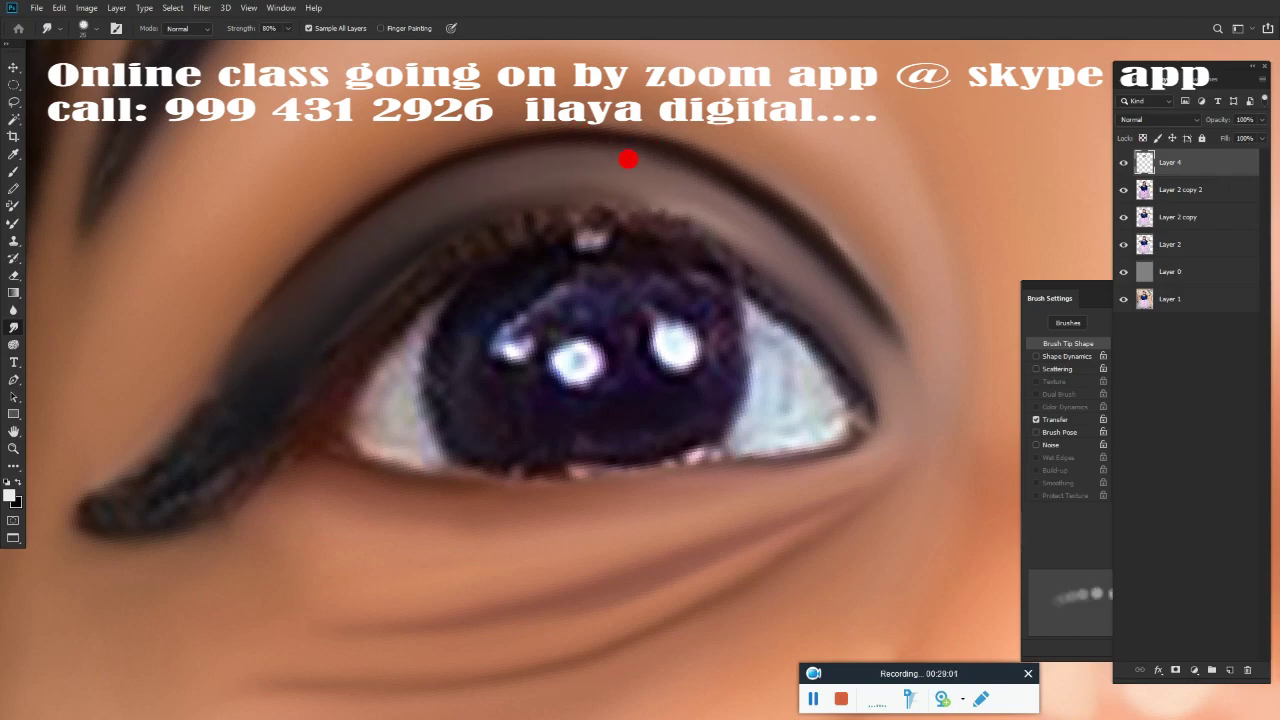
mouse_move(56, 474)
mouse_down()
mouse_move(197, 429)
mouse_move(64, 485)
mouse_up()
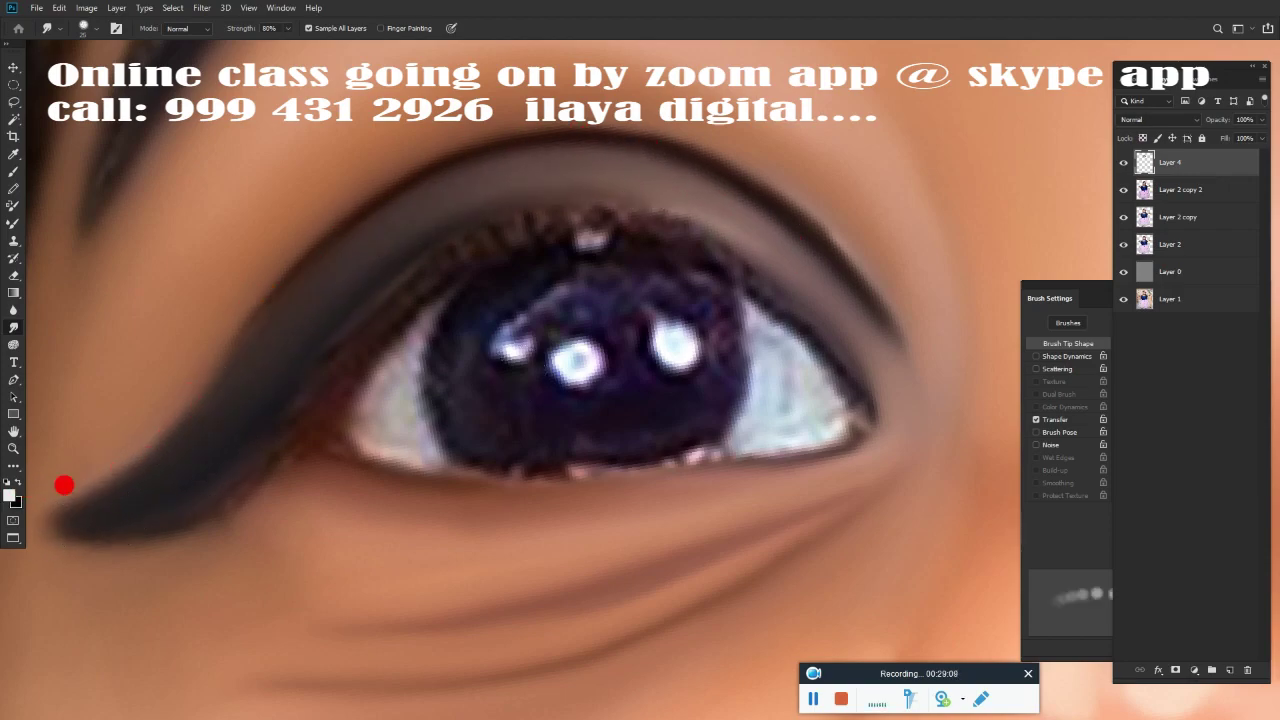
mouse_move(195, 471)
mouse_down()
mouse_move(240, 449)
mouse_move(251, 469)
mouse_move(189, 525)
mouse_up()
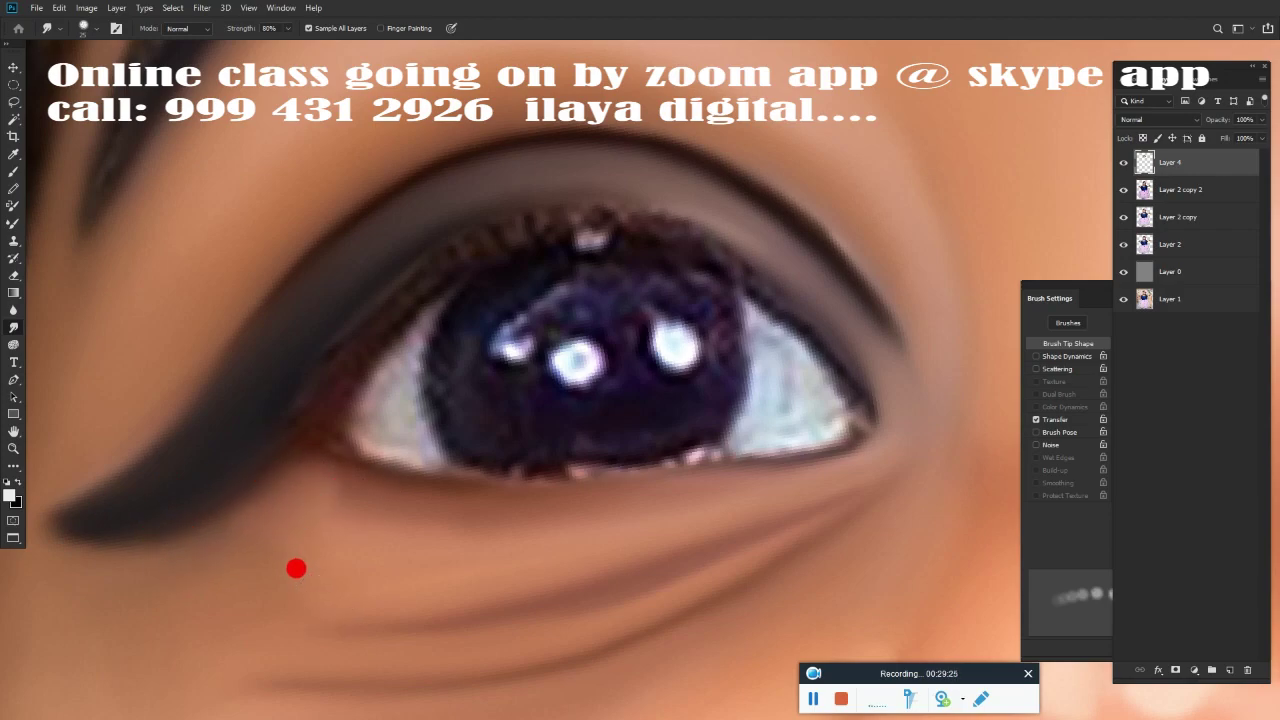
With the Mixer Brush (Very Wet, Light Mix), blend the eye-white corner and paint smooth dark rims on both lids.
key(b)
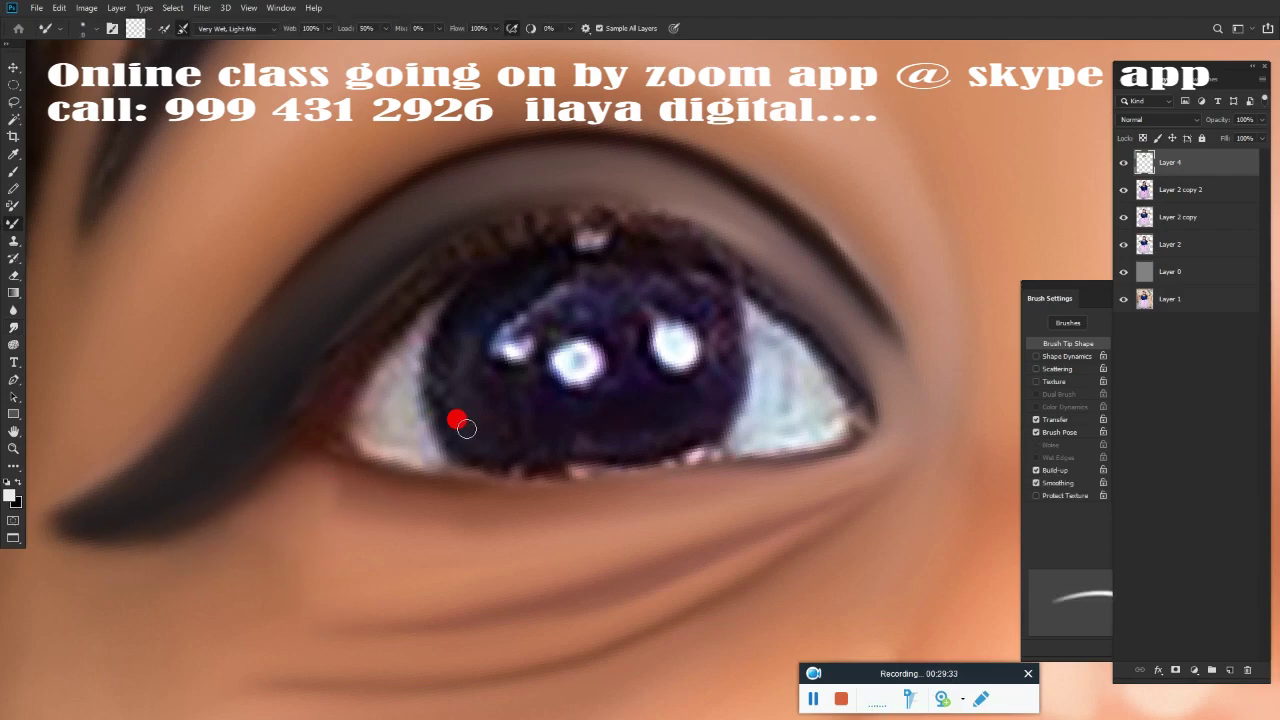
drag(447, 467, 569, 444)
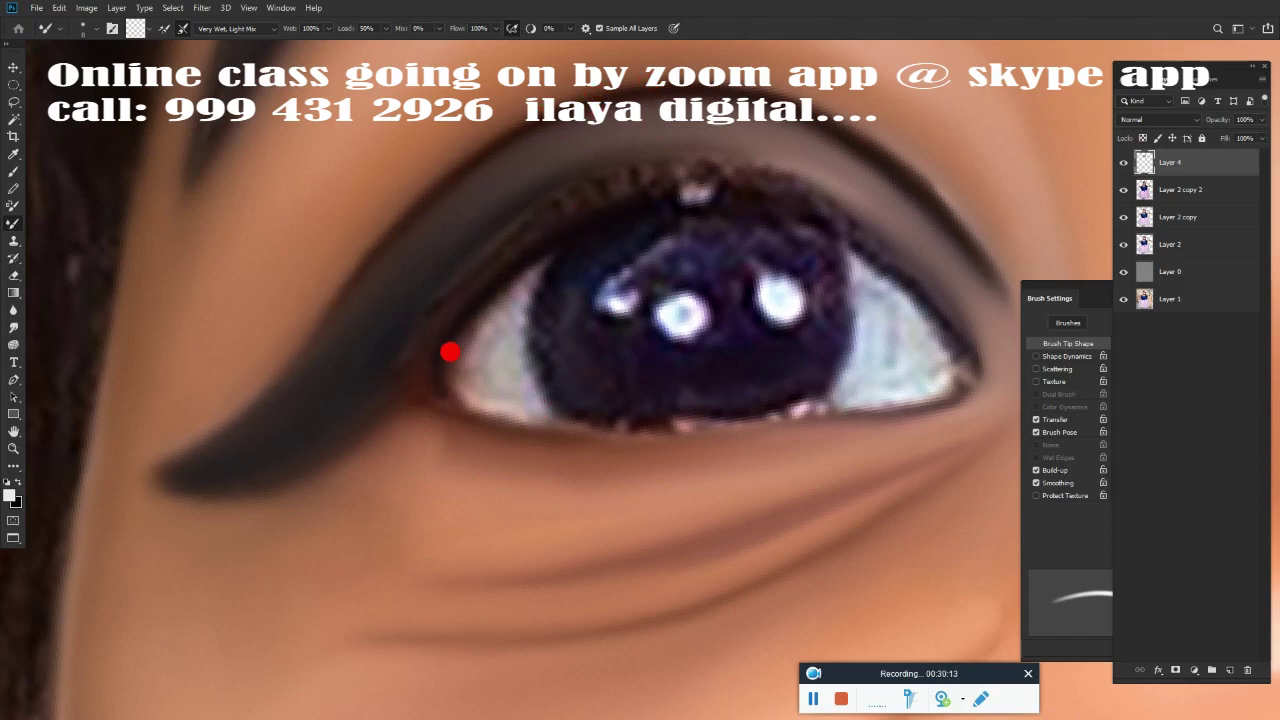
drag(499, 413, 475, 404)
drag(707, 420, 959, 398)
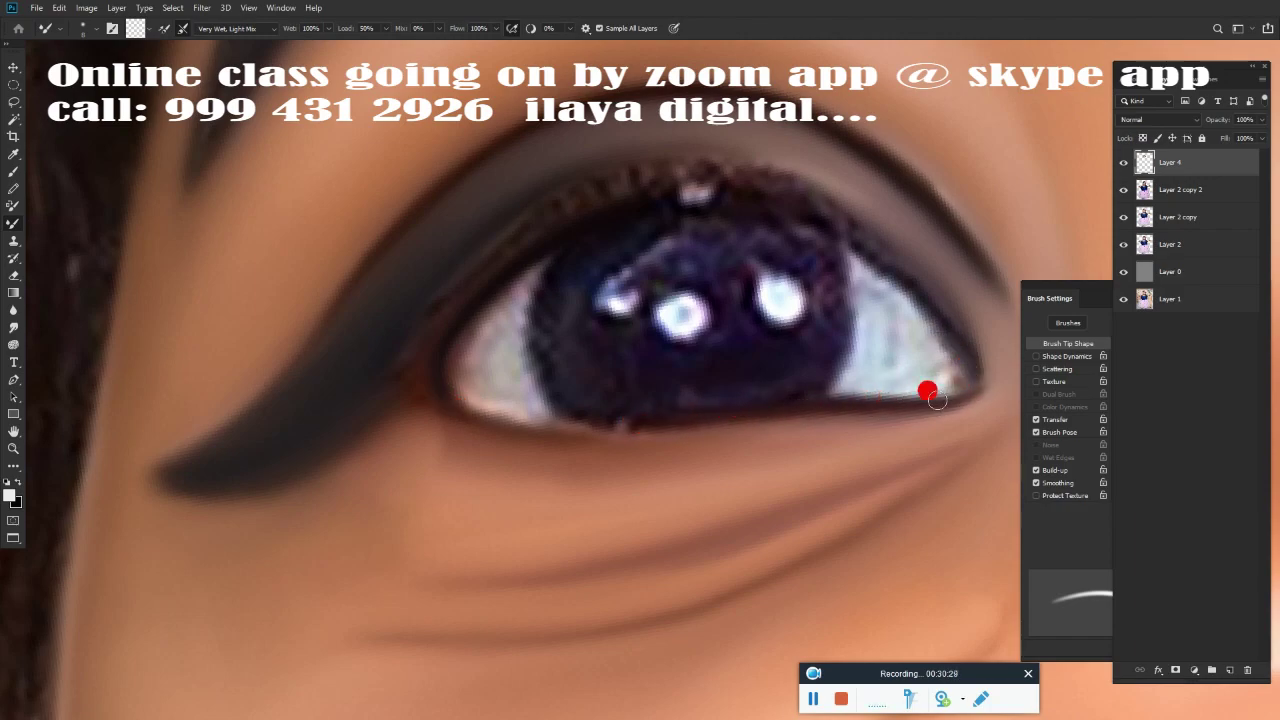
mouse_move(610, 216)
mouse_down()
mouse_move(766, 194)
mouse_move(968, 349)
mouse_move(937, 389)
mouse_move(738, 412)
mouse_up()
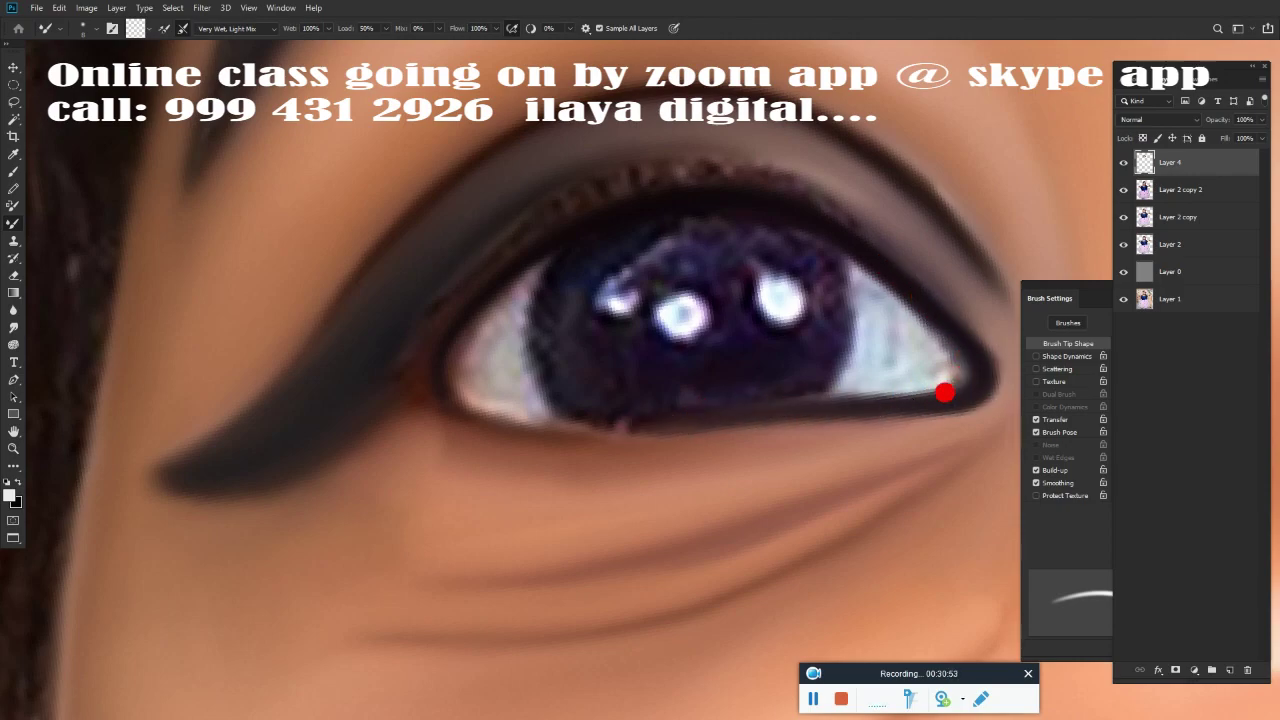
mouse_move(455, 398)
mouse_down()
mouse_move(582, 429)
mouse_move(798, 412)
mouse_move(600, 423)
mouse_move(461, 375)
mouse_up()
drag(610, 231, 450, 317)
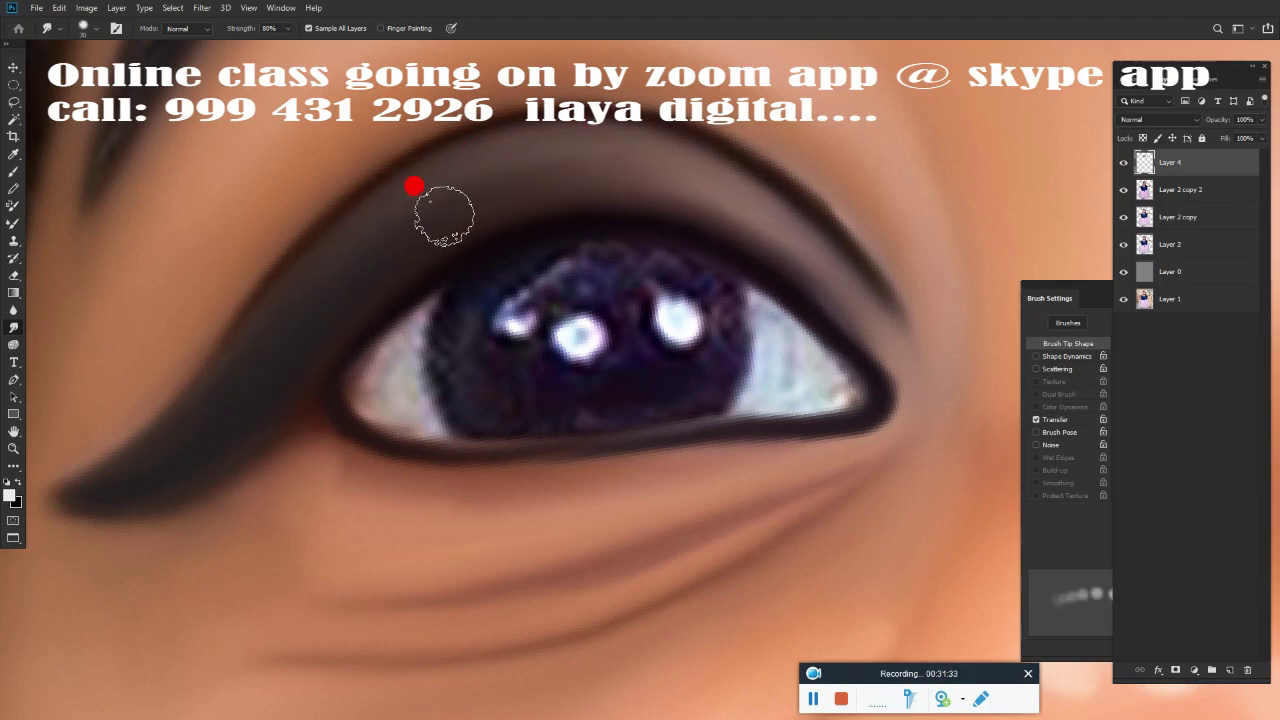
Select the iris with an elliptical marquee and smudge it into a solid dark circle.
key(m)
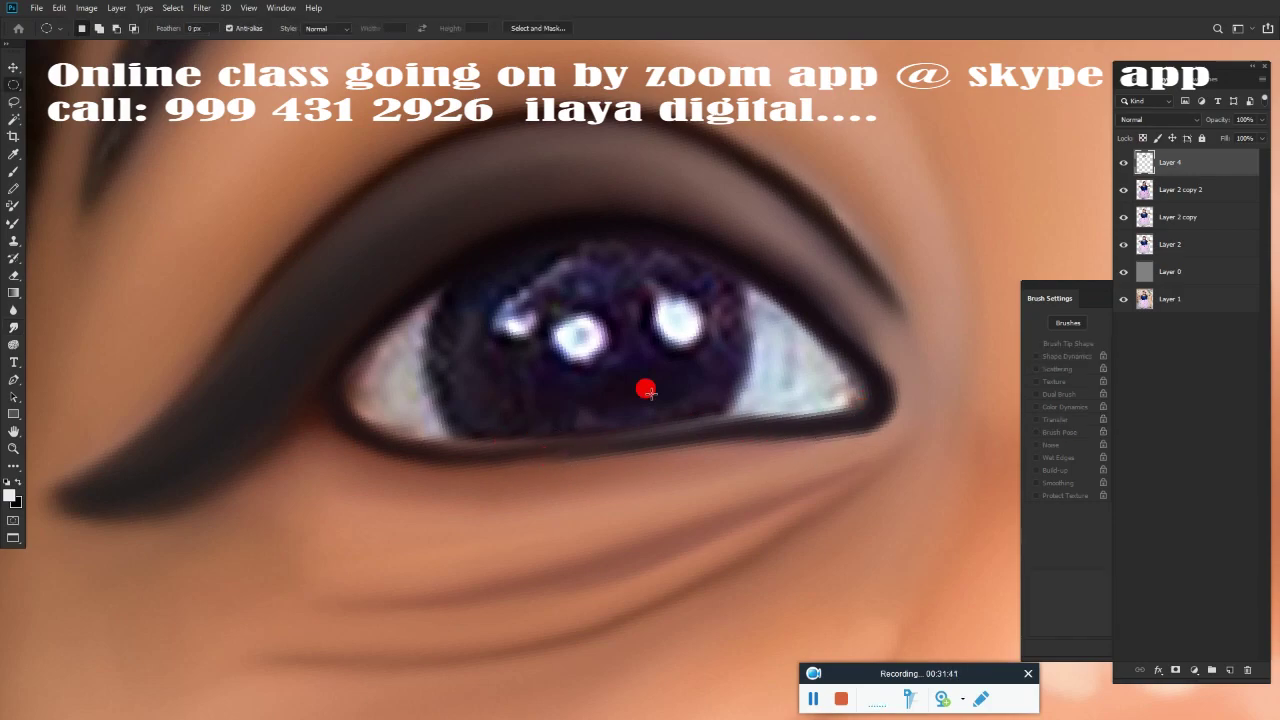
drag(585, 322, 788, 550)
key(r)
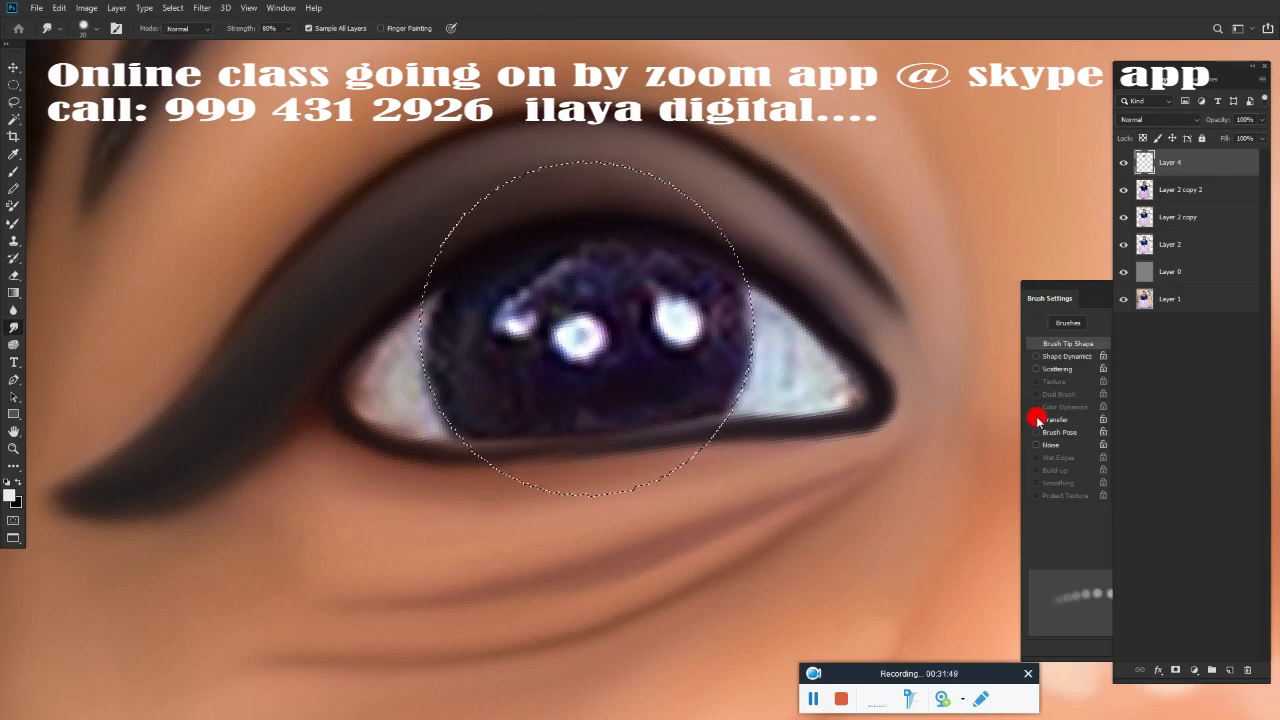
key(bracketright)
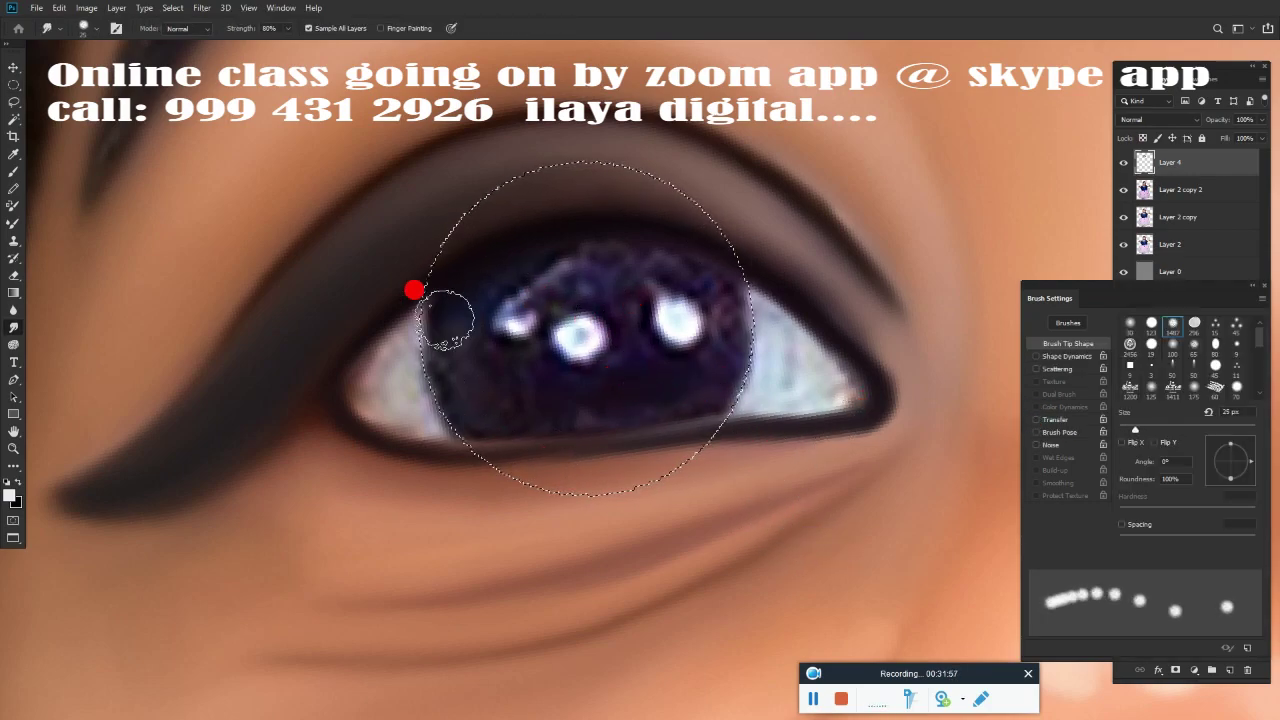
mouse_move(417, 286)
mouse_down()
mouse_move(621, 240)
mouse_move(520, 300)
mouse_move(529, 337)
mouse_move(609, 386)
mouse_move(705, 287)
mouse_move(466, 377)
mouse_move(543, 311)
mouse_up()
key(bracketleft)
key(bracketright)
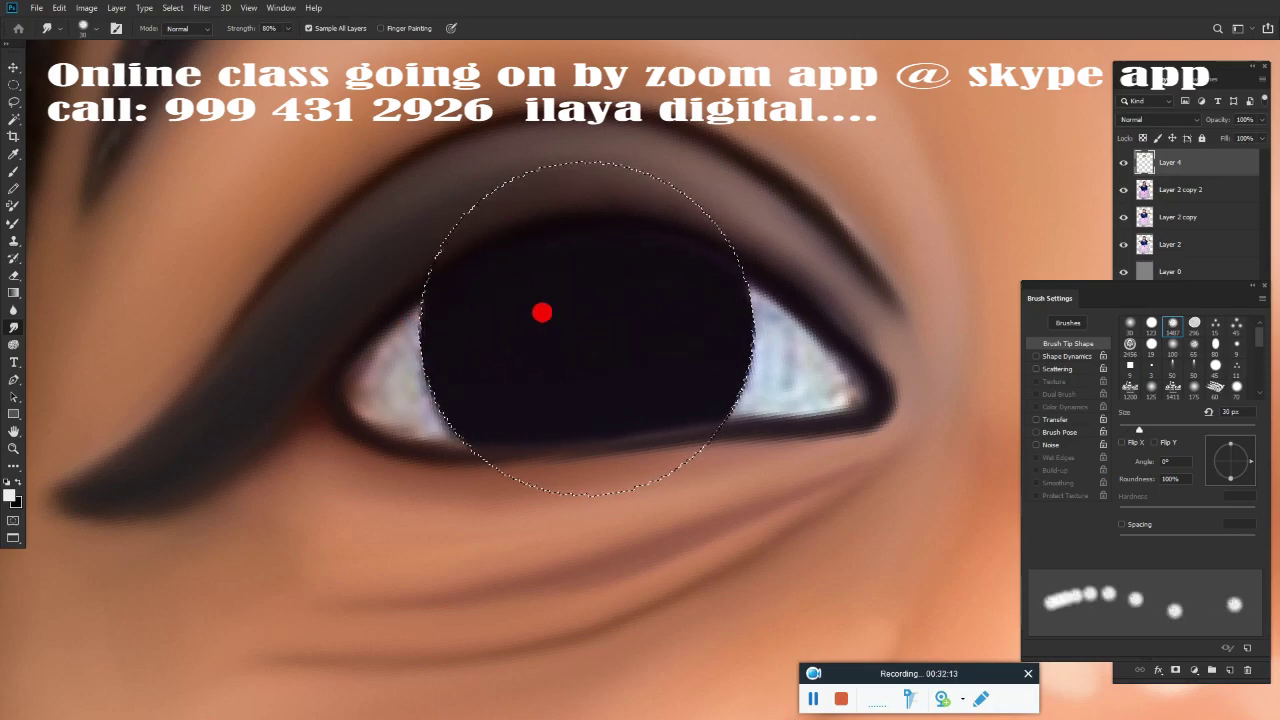
scroll(543, 360, down, 3)
scroll(641, 405, up, 4)
scroll(645, 408, down, 3)
key(bracketleft)
key(bracketleft)
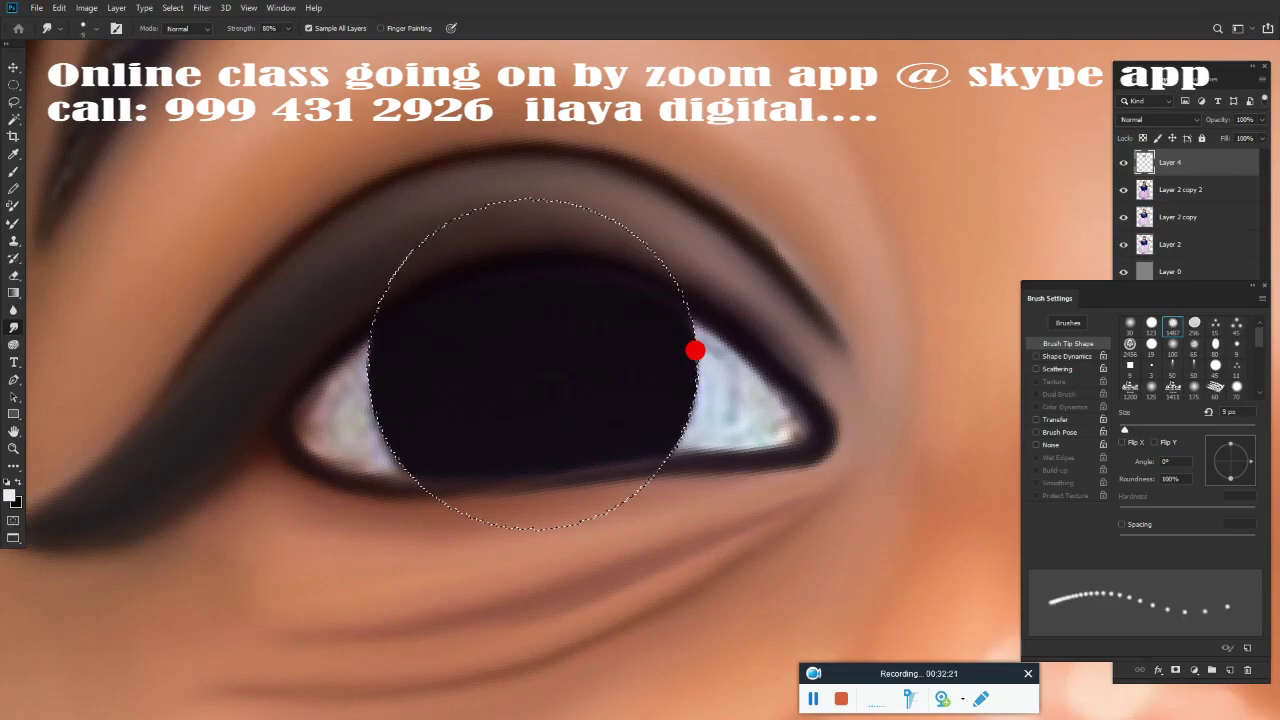
key(bracketleft)
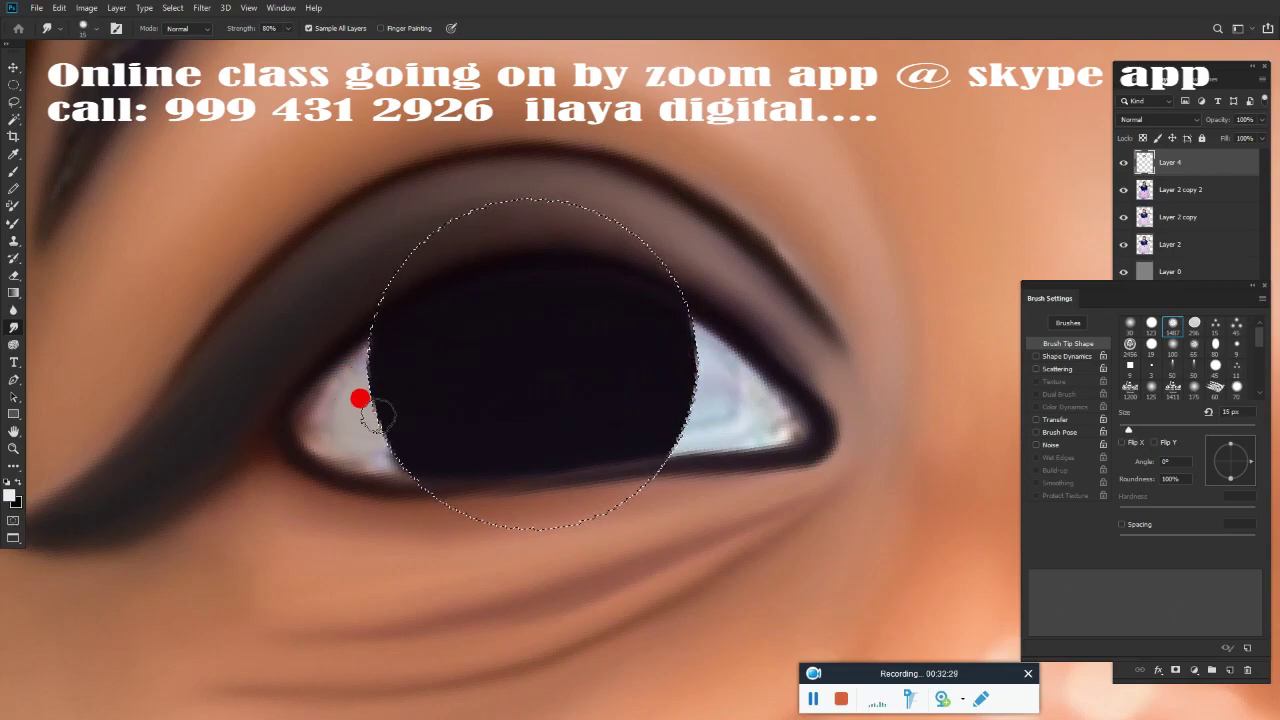
Smooth the eye white on both sides of the iris to a plain pale tone.
click(1264, 286)
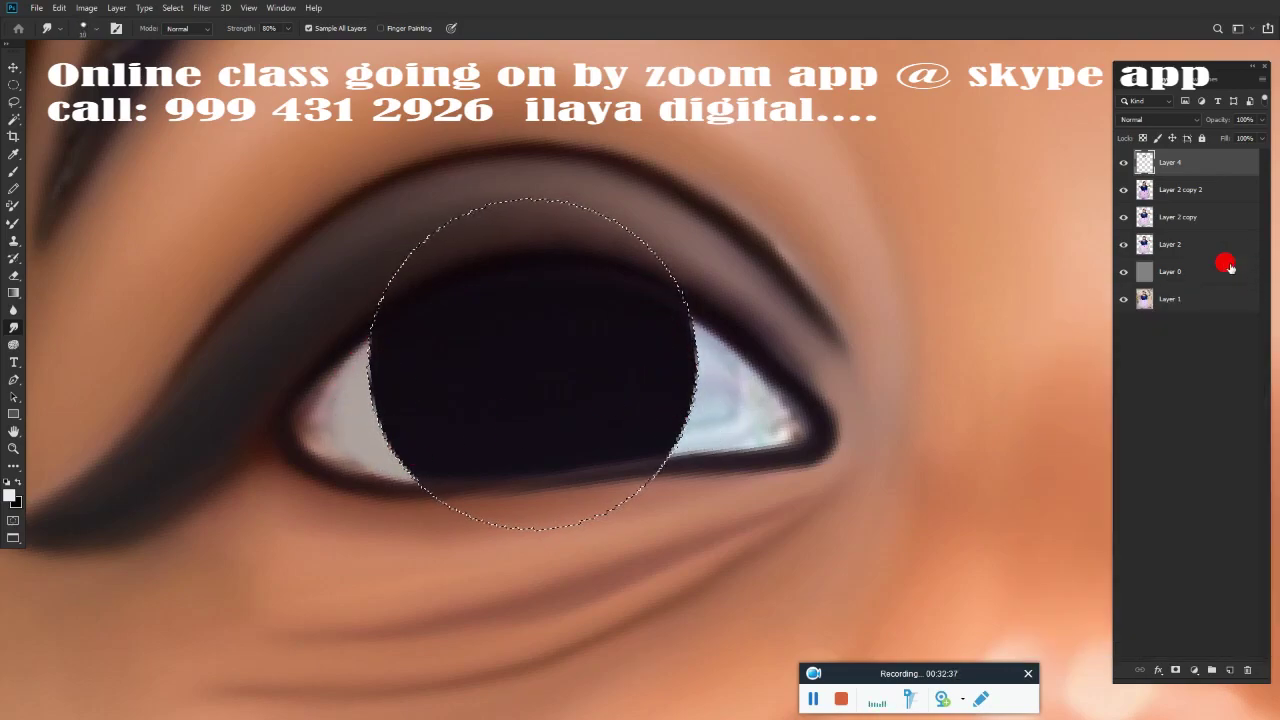
mouse_move(762, 408)
mouse_down()
mouse_move(760, 436)
mouse_move(330, 407)
mouse_move(332, 393)
mouse_move(349, 432)
mouse_up()
drag(677, 486, 492, 364)
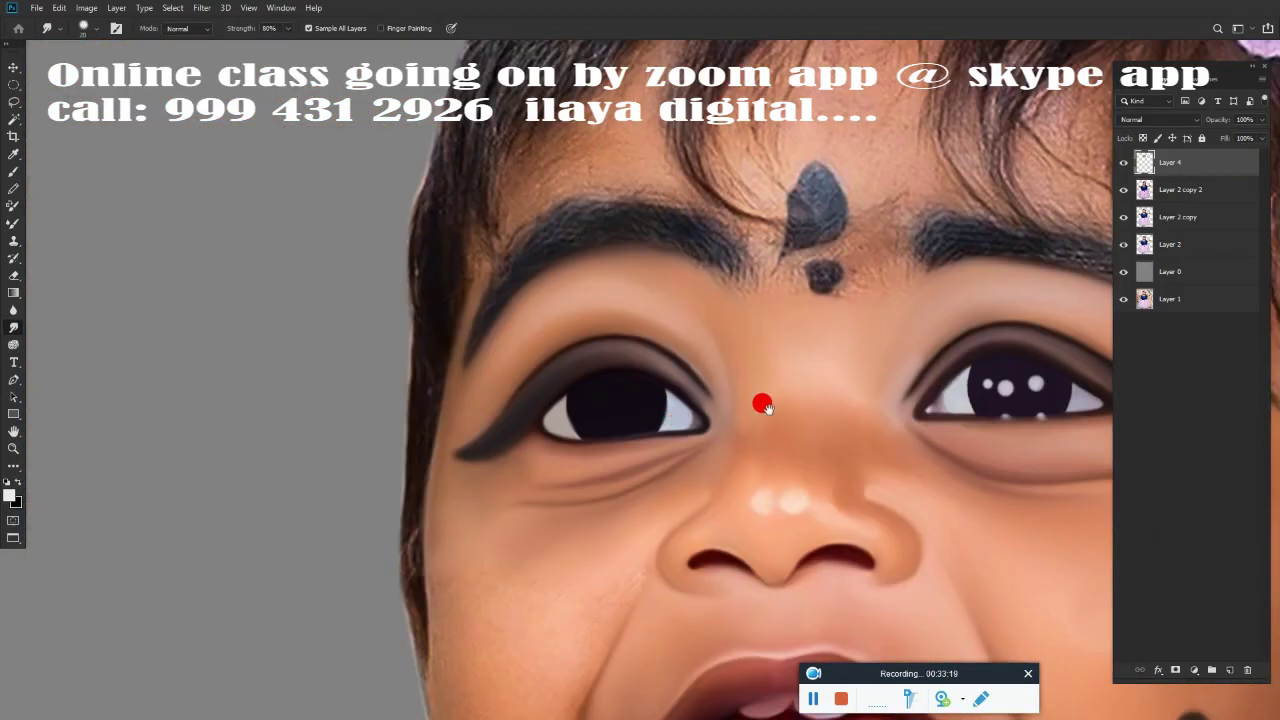
drag(209, 332, 612, 409)
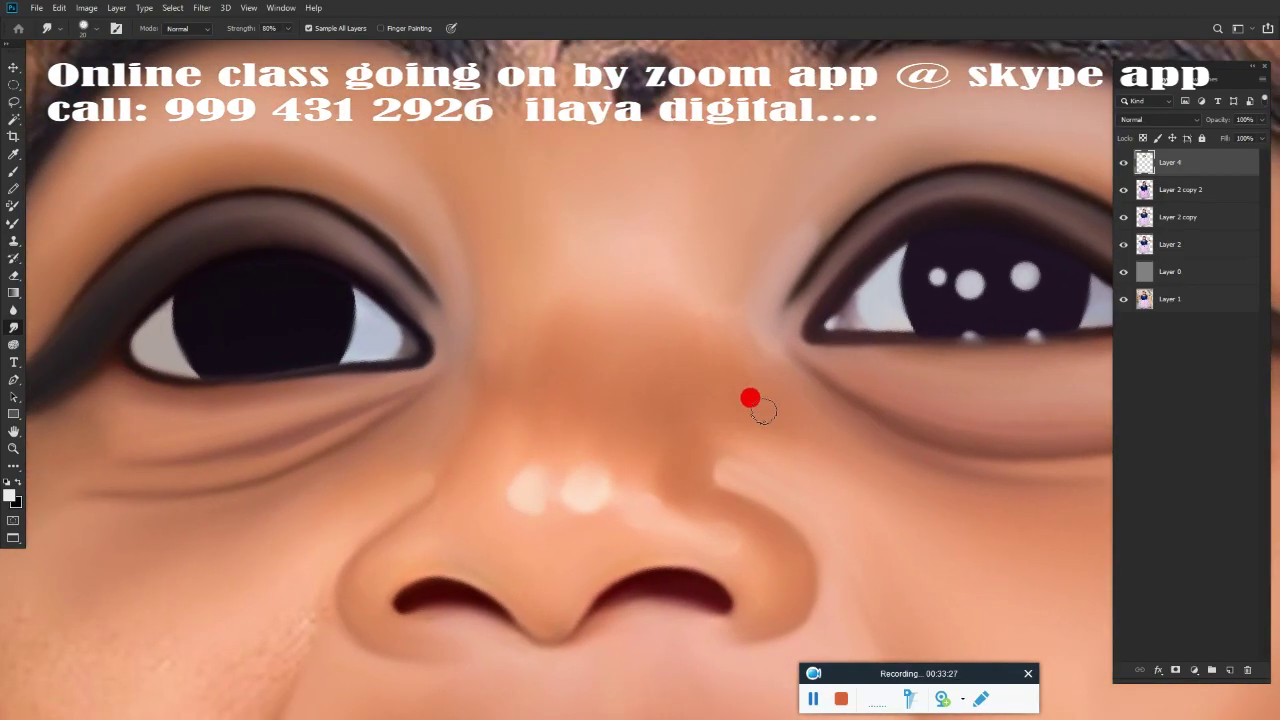
Hide Layer 4, add a new Layer 5 and pick a soft round brush for highlights.
drag(396, 360, 737, 437)
click(1123, 162)
click(1229, 670)
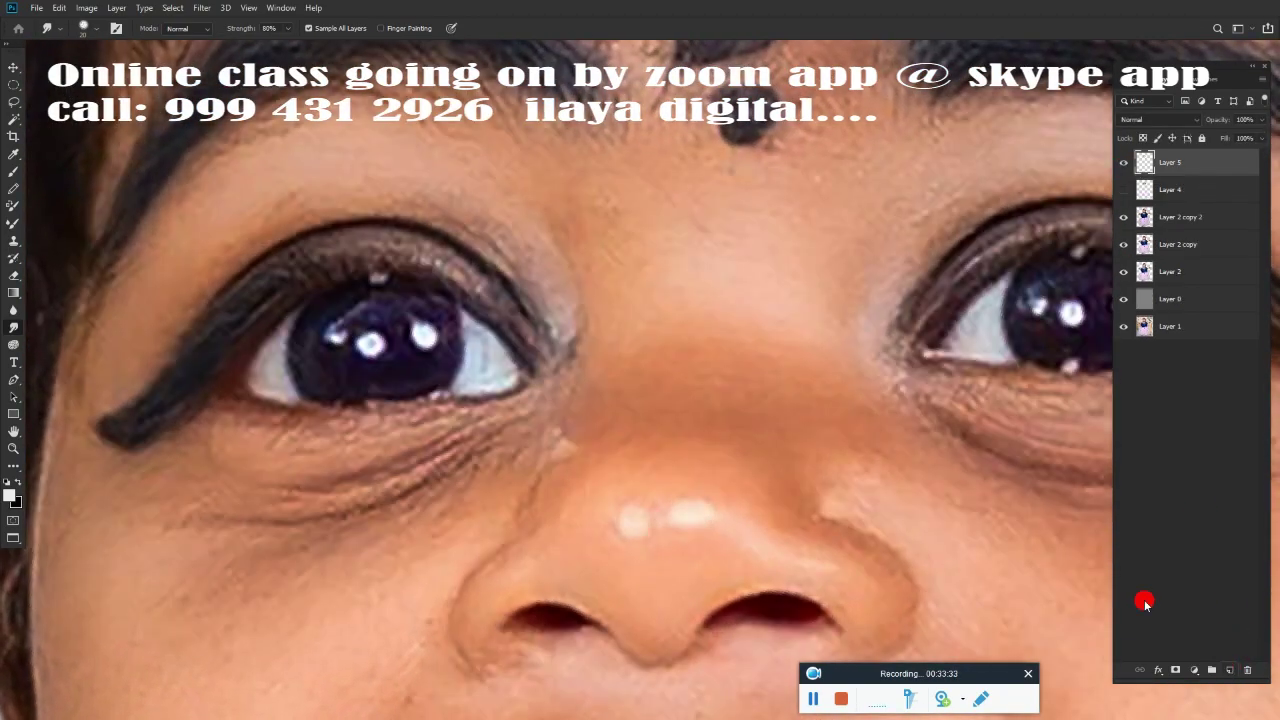
key(b)
right_click(600, 350)
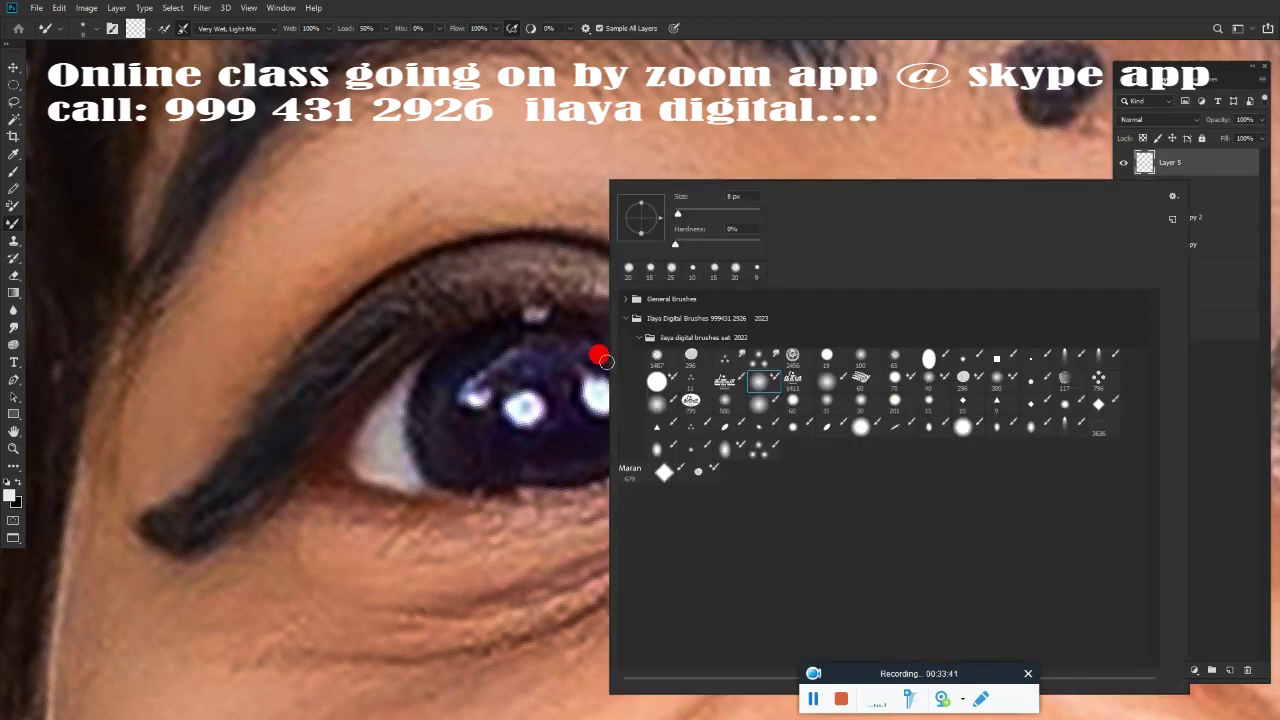
click(845, 37)
key(F5)
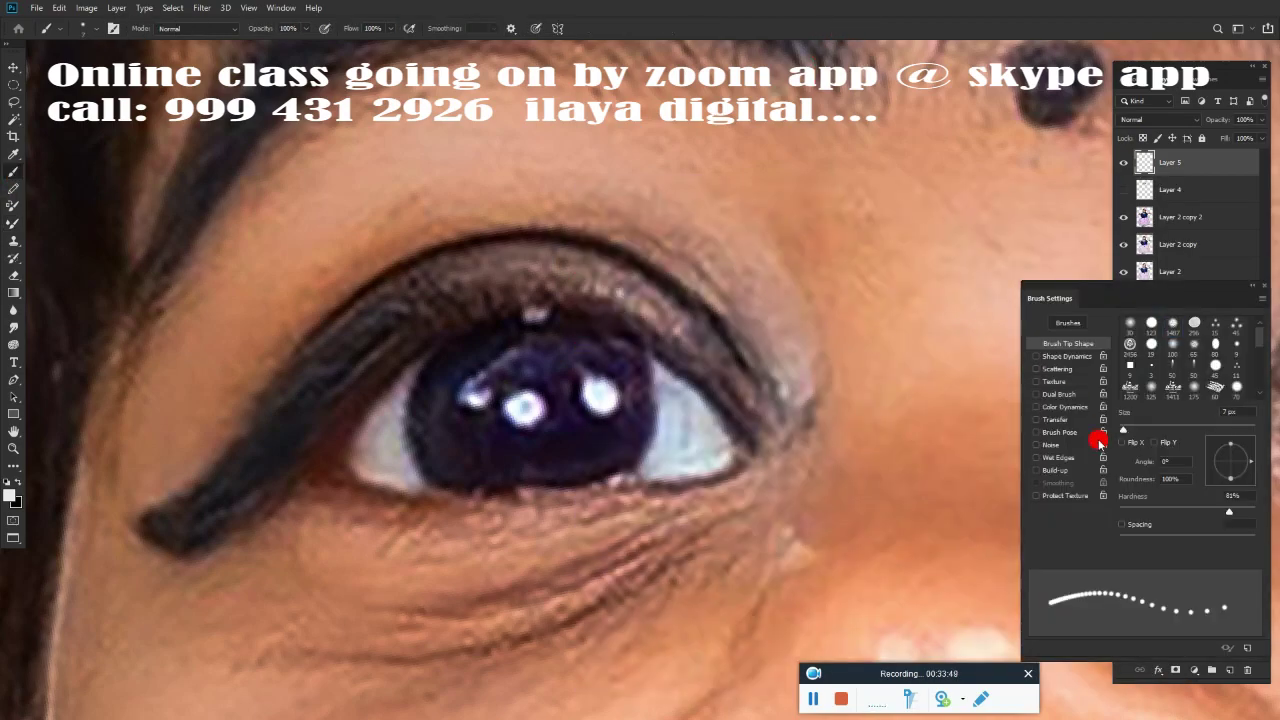
Dot white catchlights onto the pupil, iris and lower rim, using a smaller brush for the last.
click(522, 406)
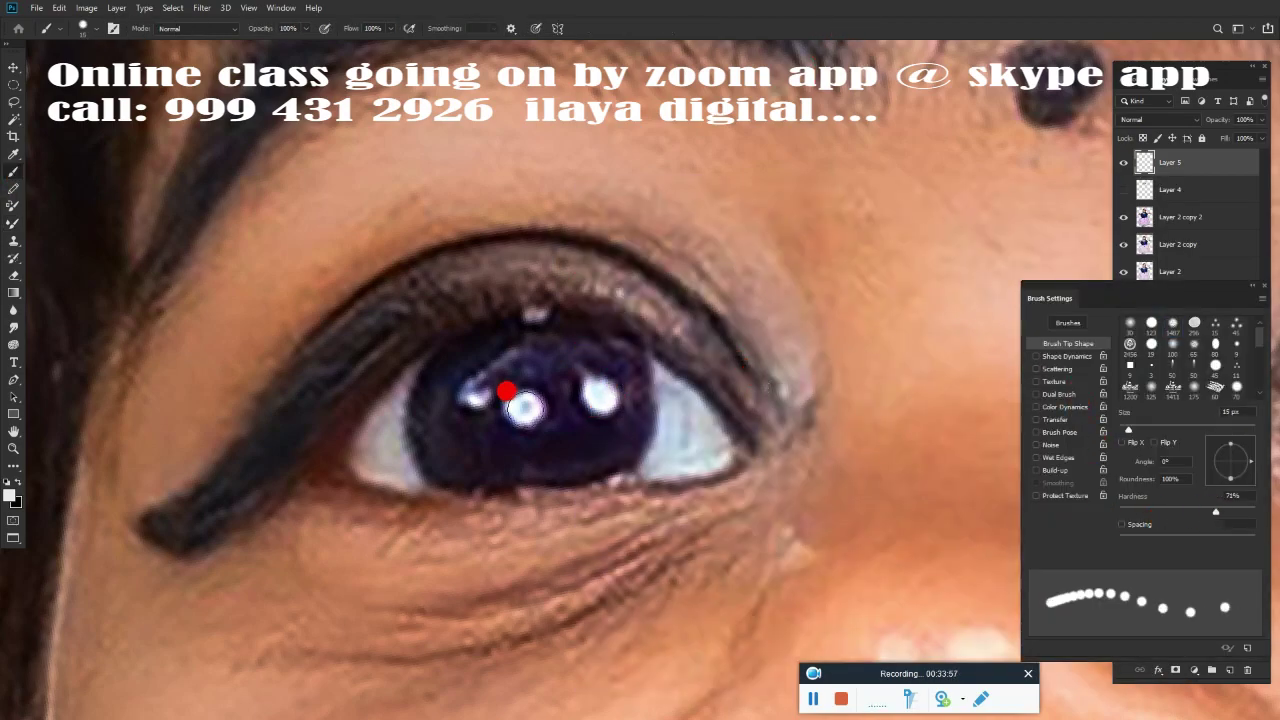
click(475, 398)
click(597, 396)
click(535, 314)
key([)
click(616, 480)
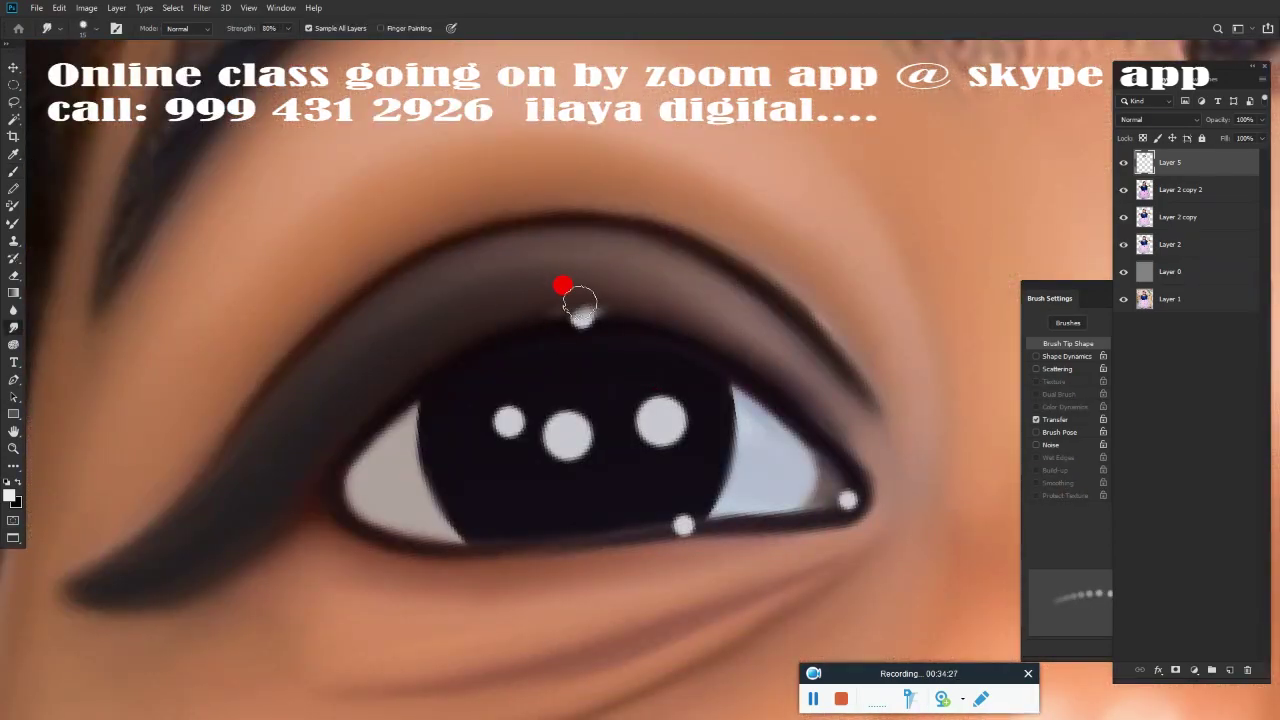
Smudge the stray eye highlights into a faint streak and smooth the jawline toward the cheek.
drag(583, 297, 616, 306)
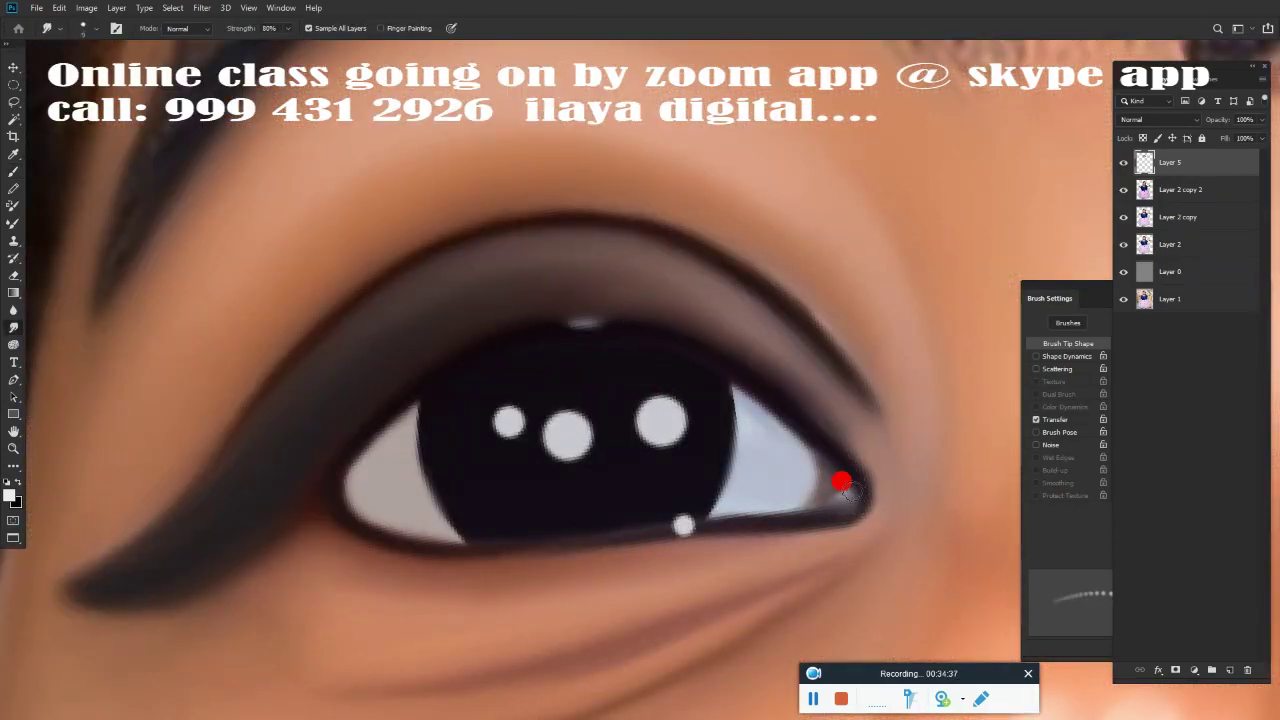
drag(672, 518, 651, 523)
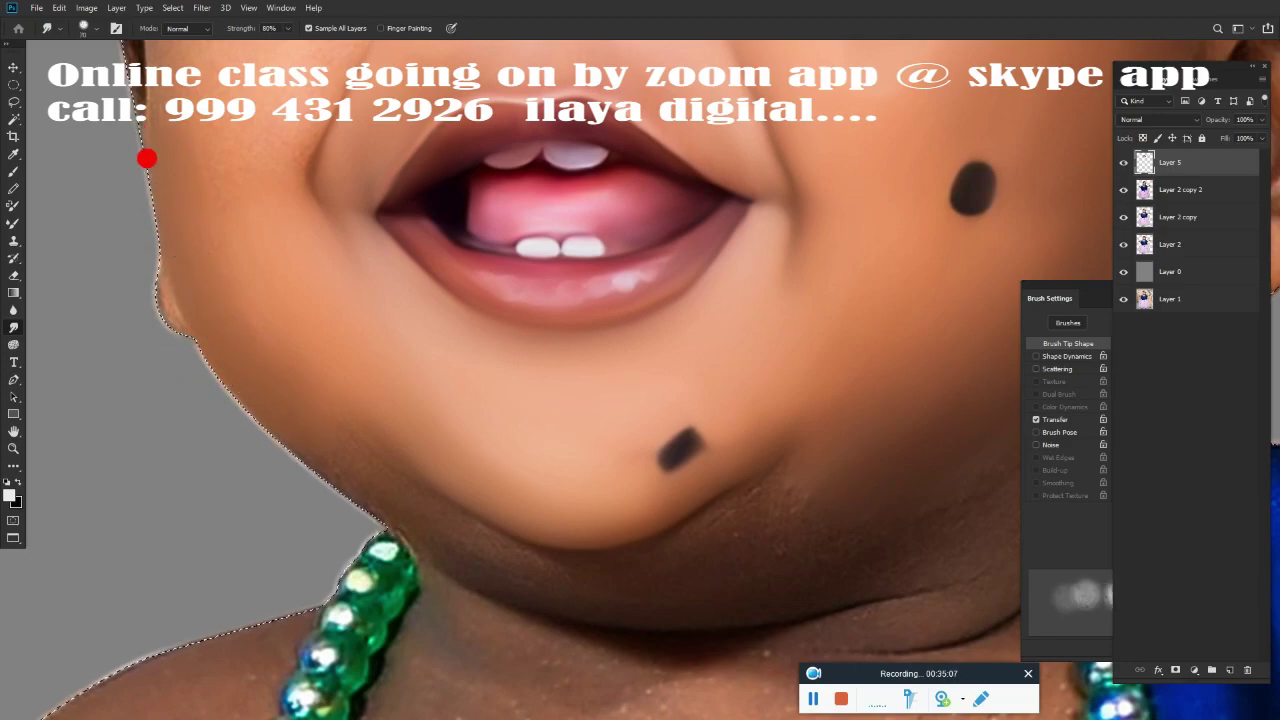
drag(146, 157, 334, 486)
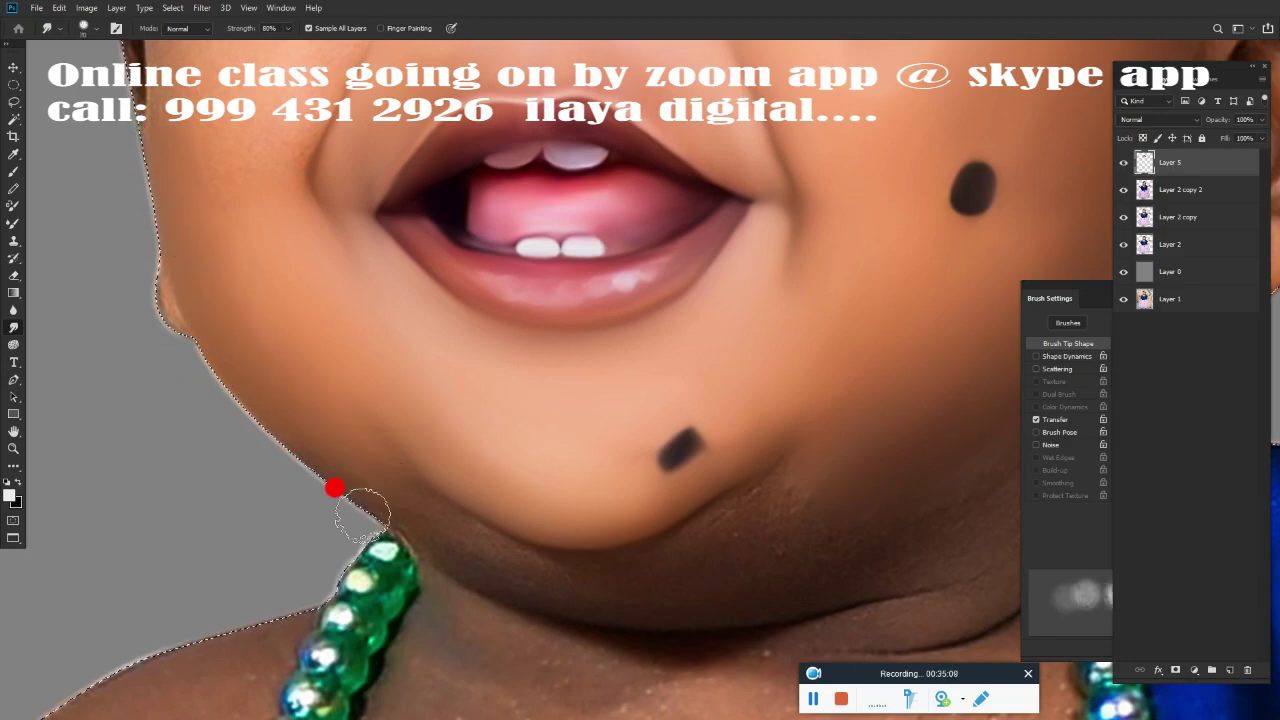
drag(440, 523, 840, 412)
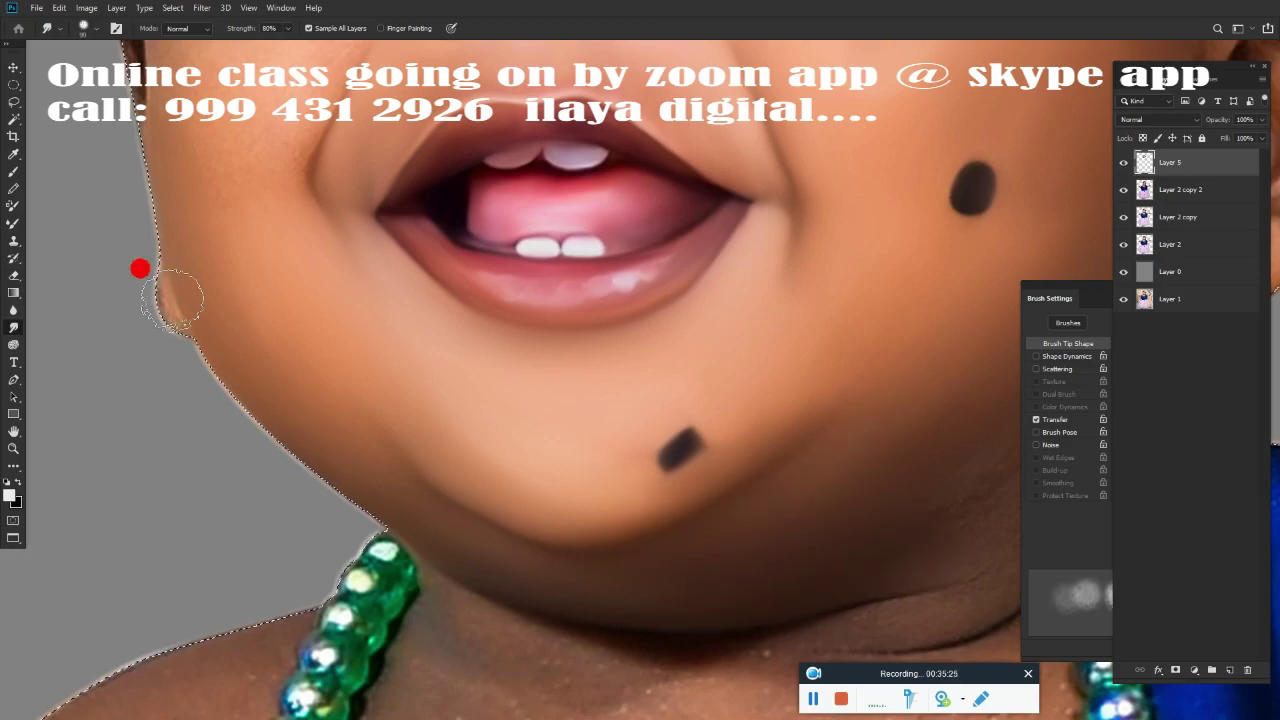
key(bracketleft)
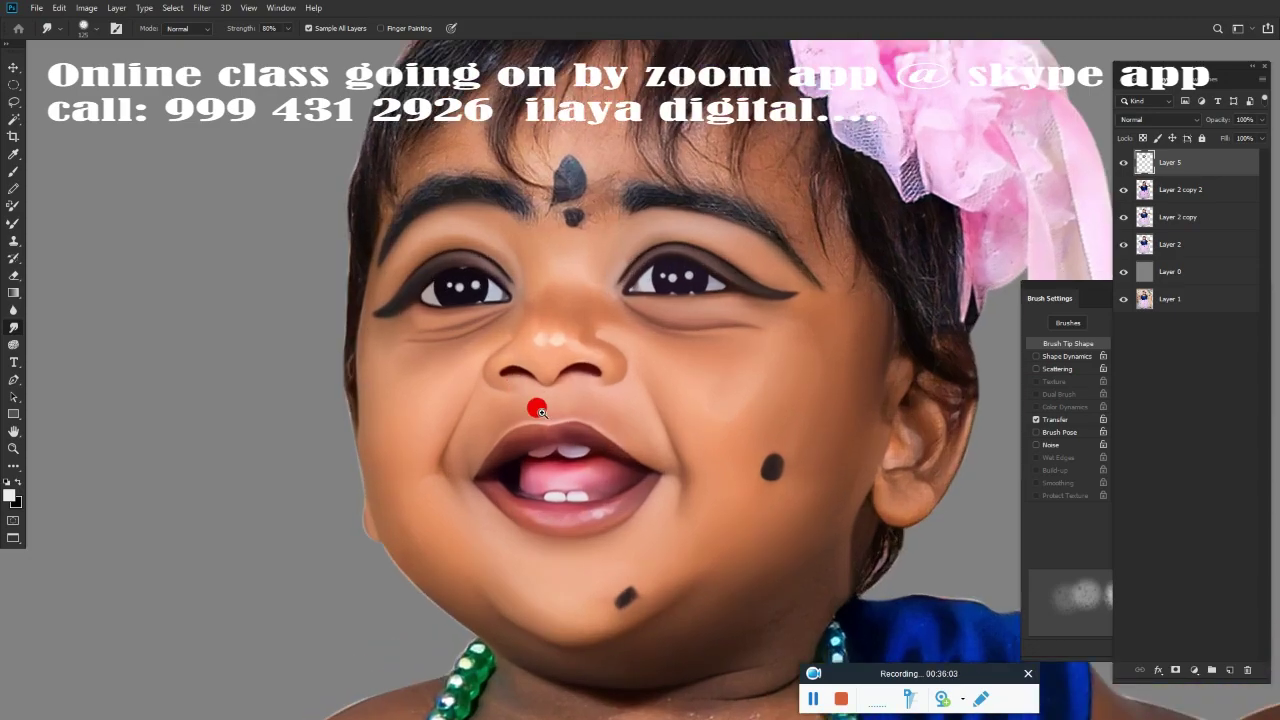
Trace a pen path around the forehead skin between the hair strands and choose Make Selection.
scroll(528, 486, up, 5)
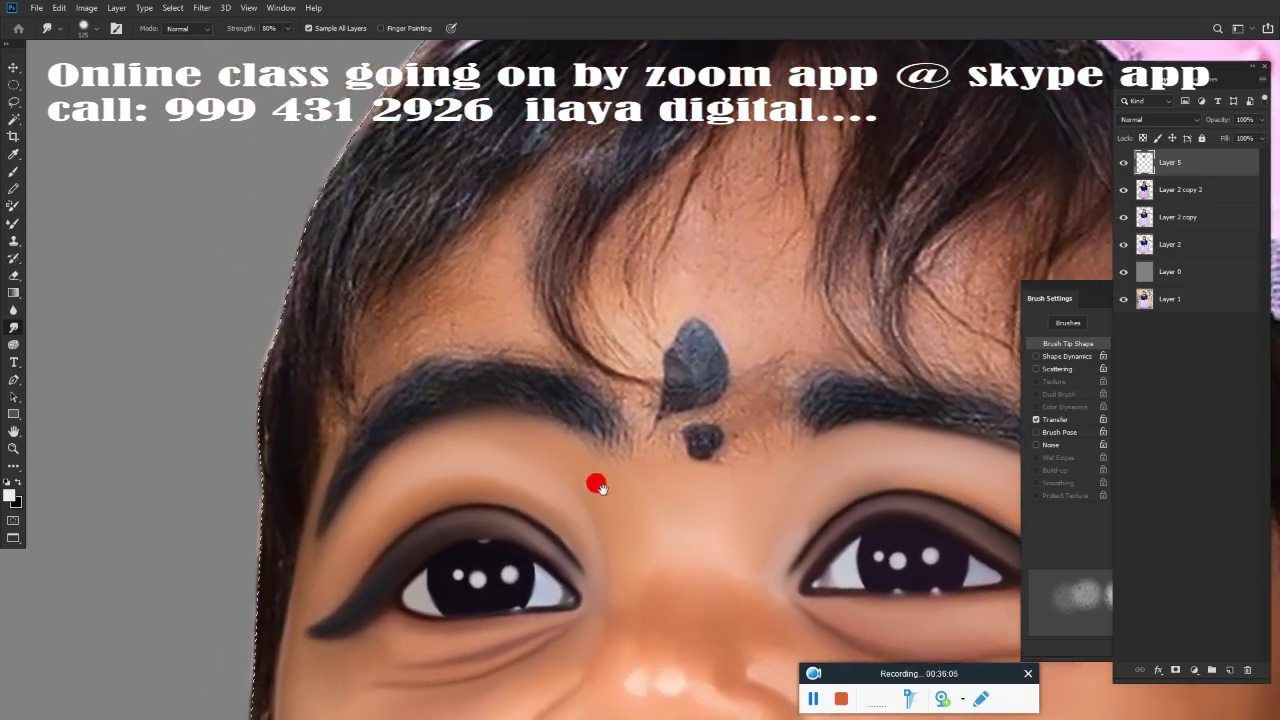
scroll(614, 449, down, 1)
key(l)
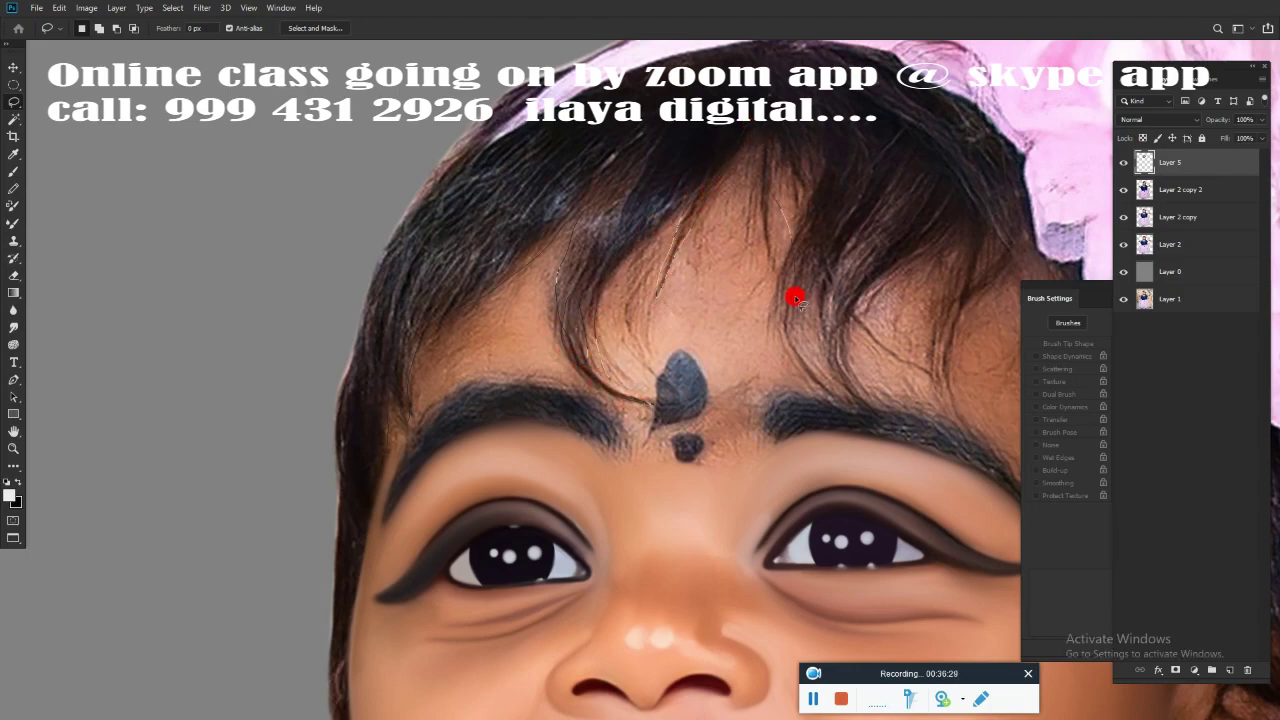
key(p)
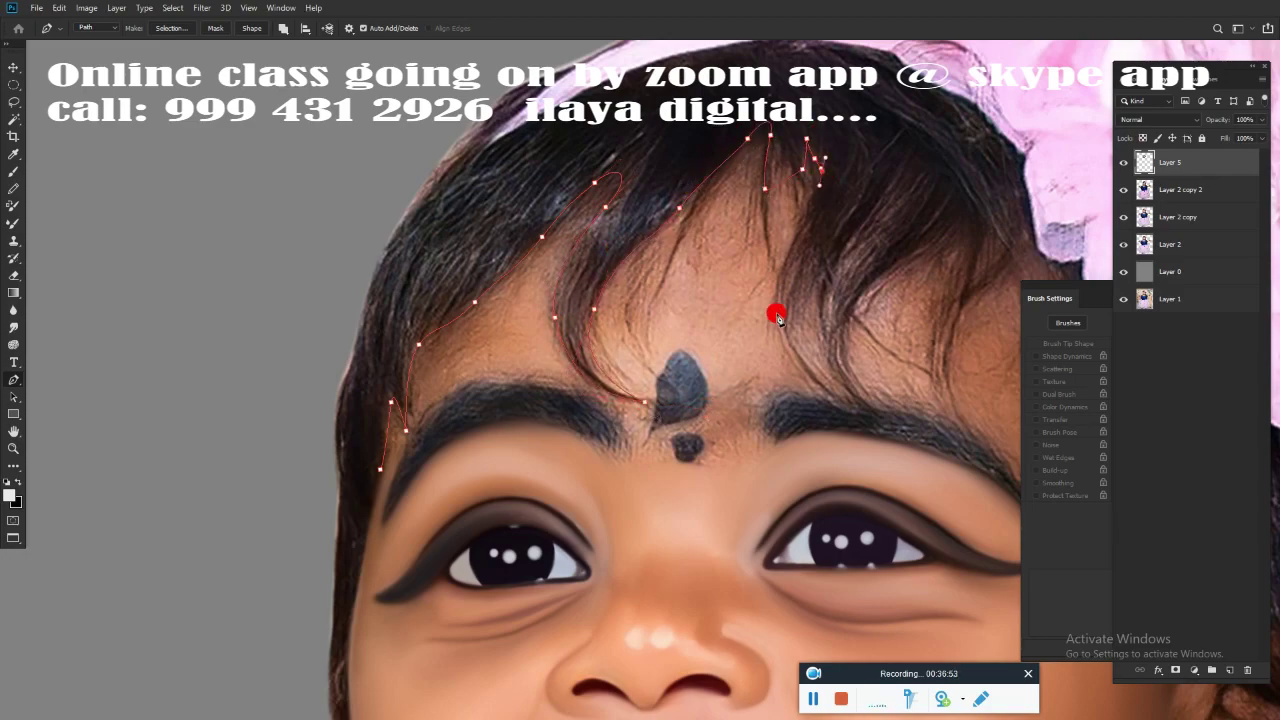
drag(912, 290, 682, 272)
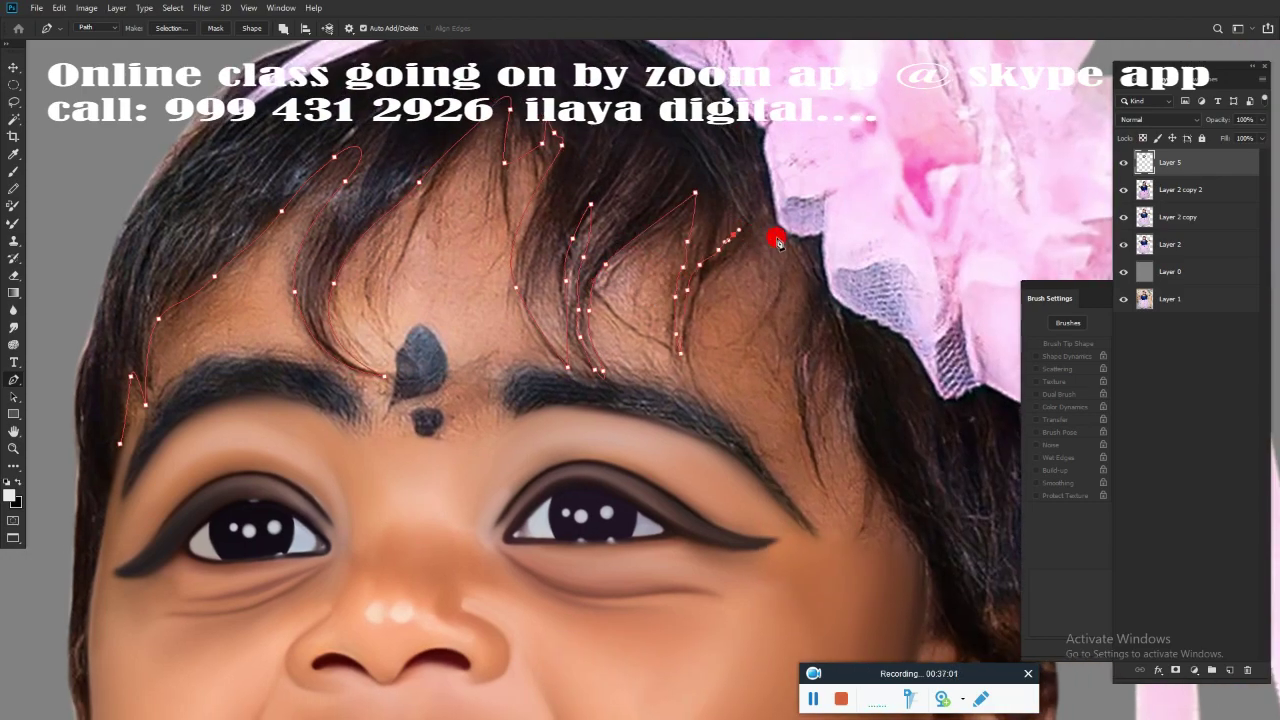
scroll(843, 347, down, 5)
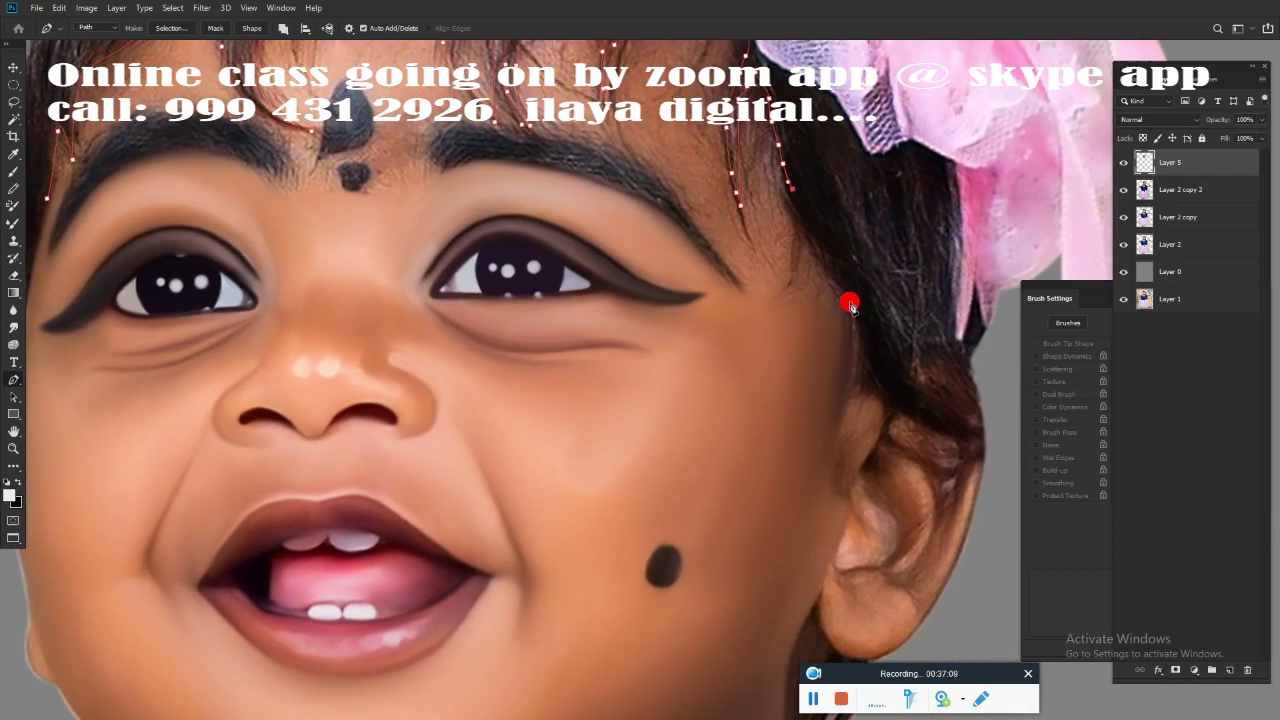
scroll(690, 466, up, 5)
scroll(480, 571, down, 5)
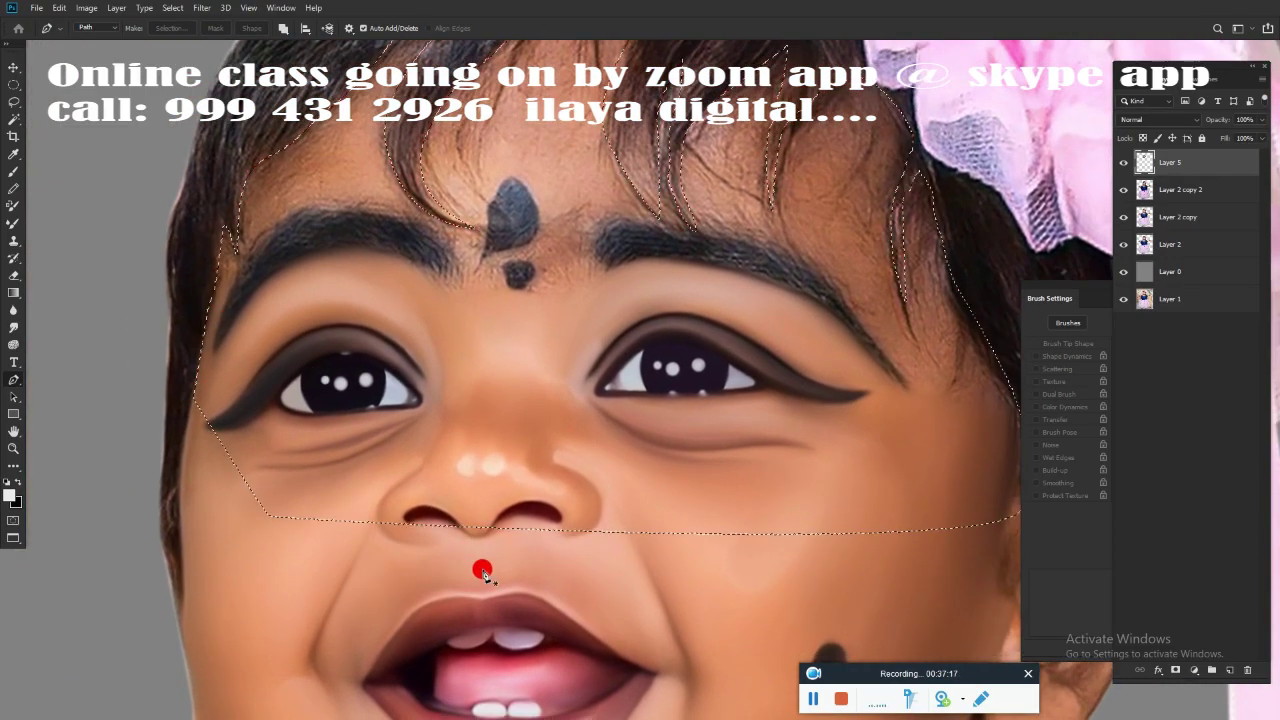
right_click(480, 571)
Confirm the forehead selection and smudge the skin above the bindi, between the hair strands and along the temple smooth.
key(Return)
scroll(594, 383, up, 5)
key(r)
drag(595, 410, 622, 342)
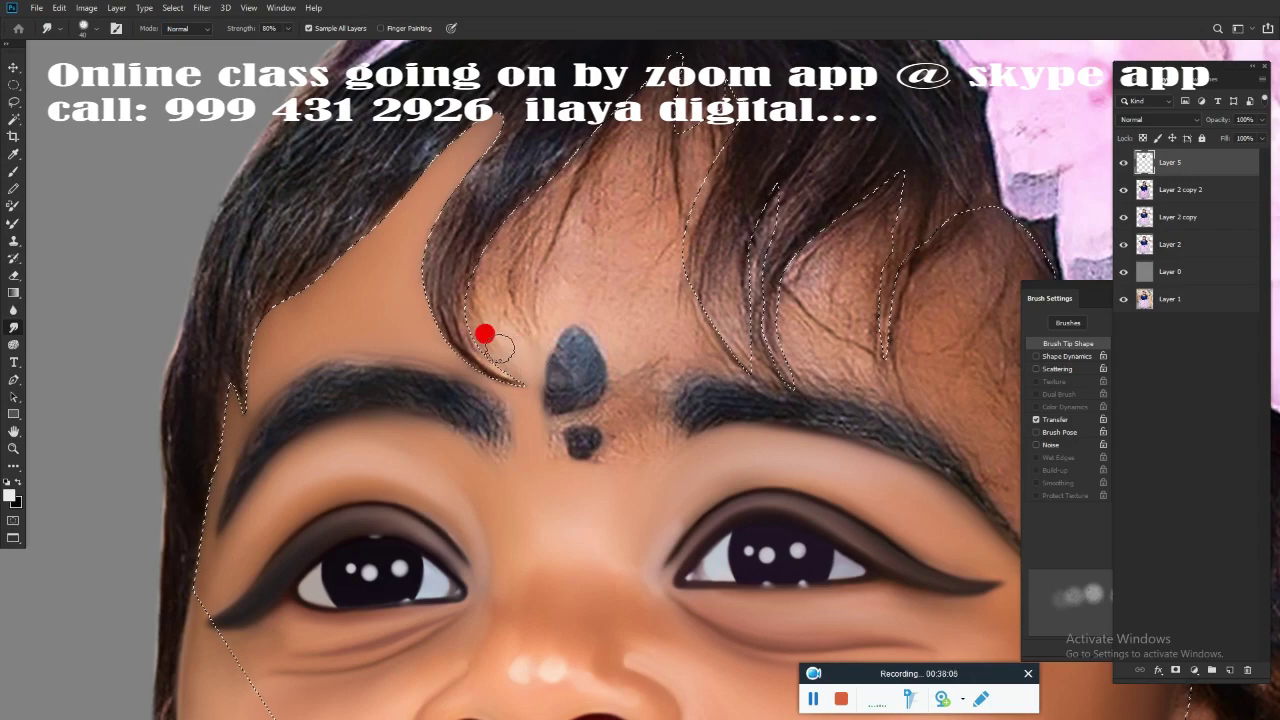
mouse_move(494, 321)
mouse_down()
mouse_move(466, 249)
mouse_move(566, 92)
mouse_up()
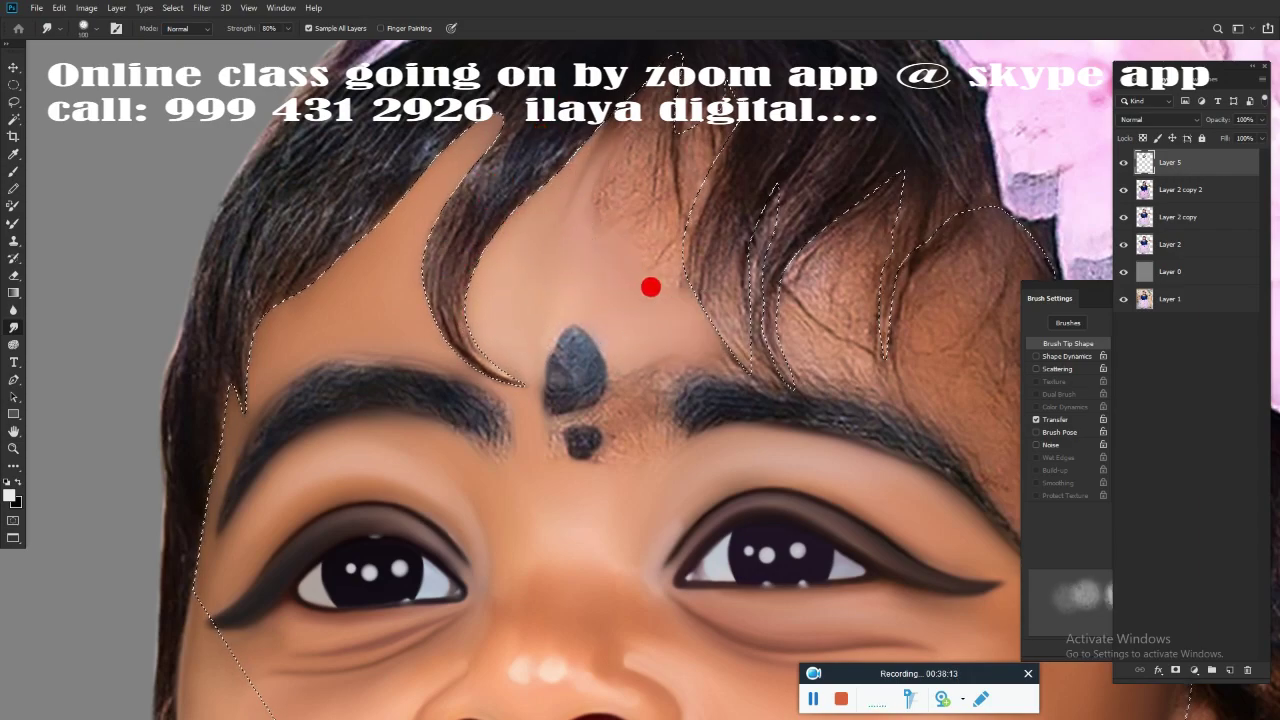
mouse_move(705, 70)
mouse_down()
mouse_move(571, 77)
mouse_move(593, 254)
mouse_up()
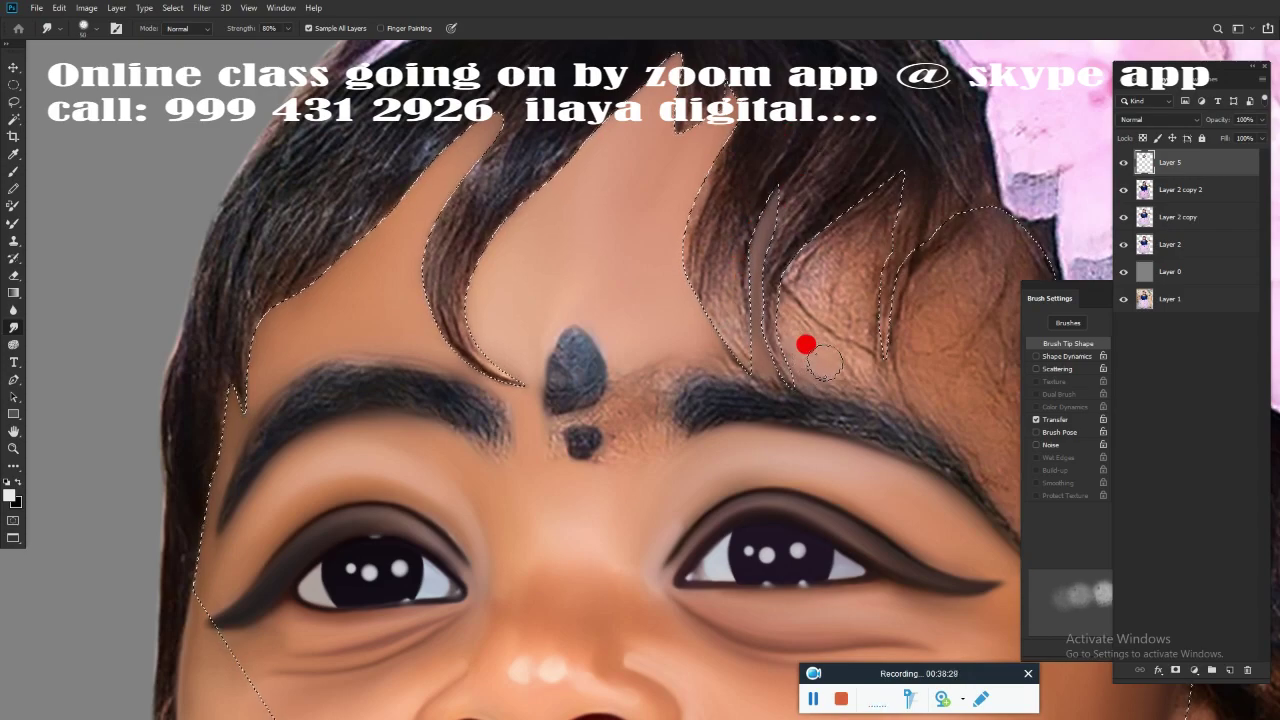
mouse_move(803, 339)
mouse_down()
mouse_move(866, 330)
mouse_move(835, 312)
mouse_up()
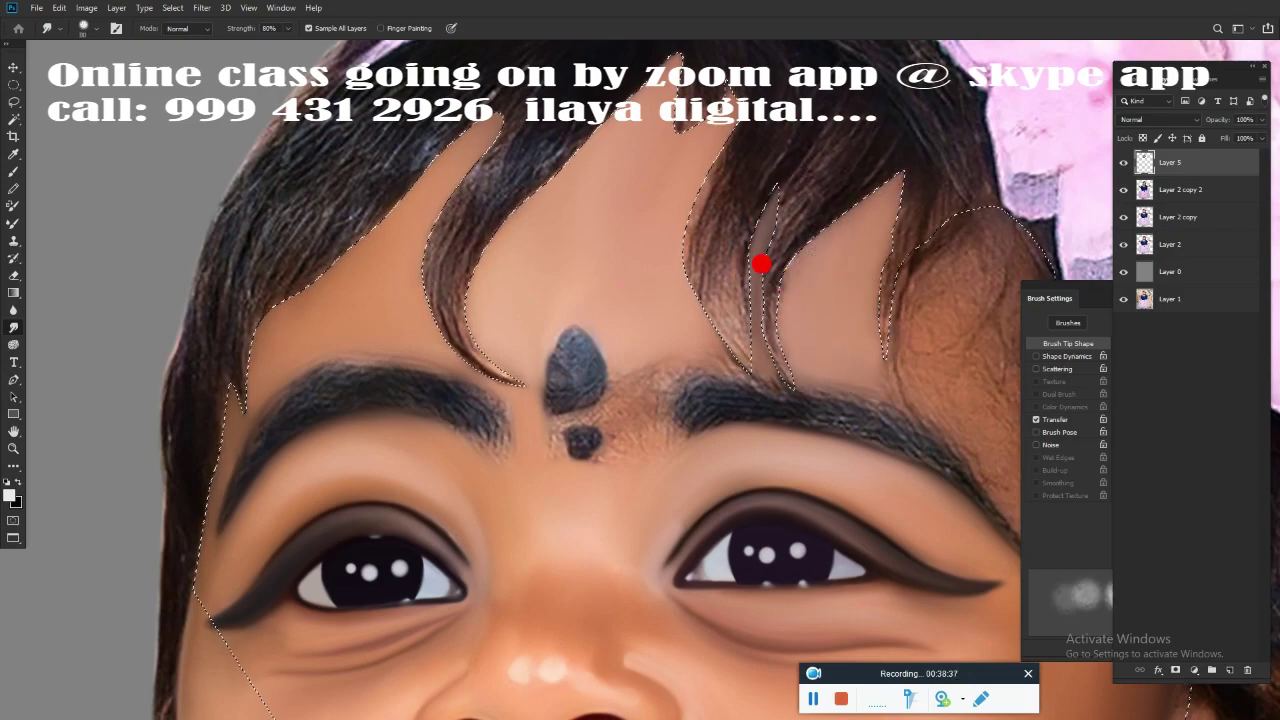
mouse_move(914, 380)
mouse_down()
mouse_move(583, 349)
mouse_move(597, 397)
mouse_up()
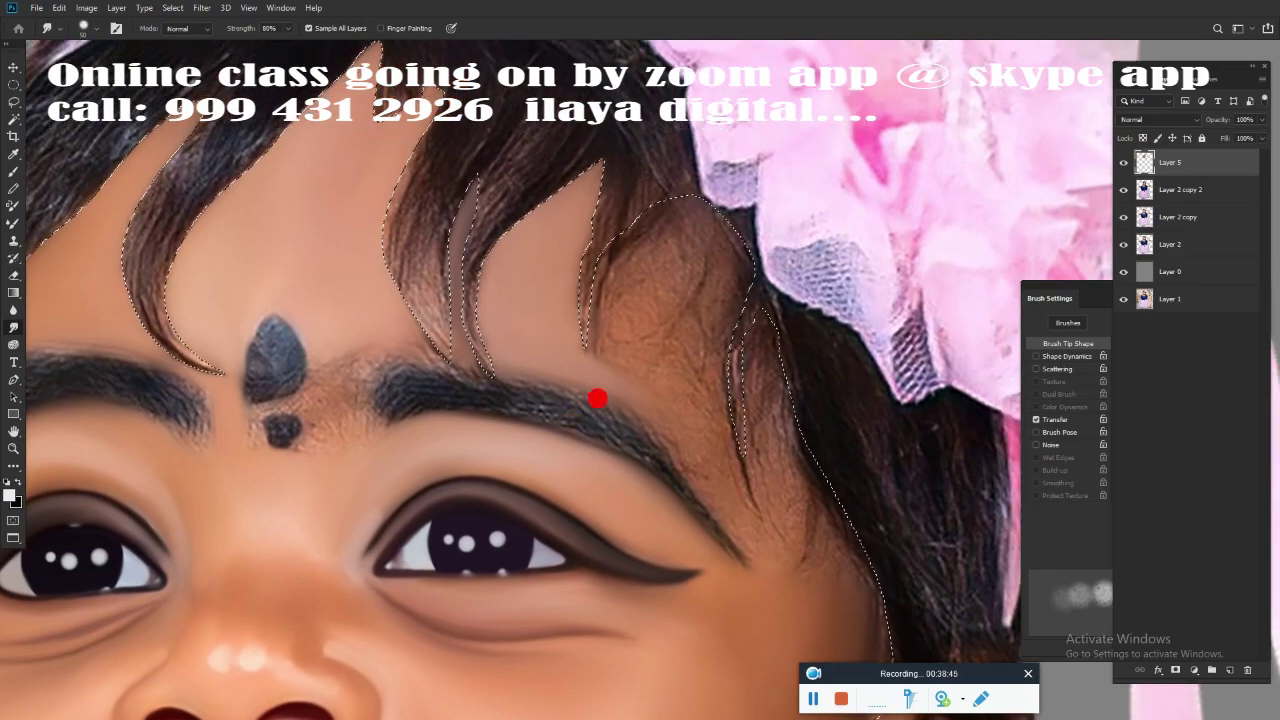
mouse_move(750, 530)
mouse_down()
mouse_move(691, 337)
mouse_move(646, 334)
mouse_move(604, 243)
mouse_move(580, 309)
mouse_up()
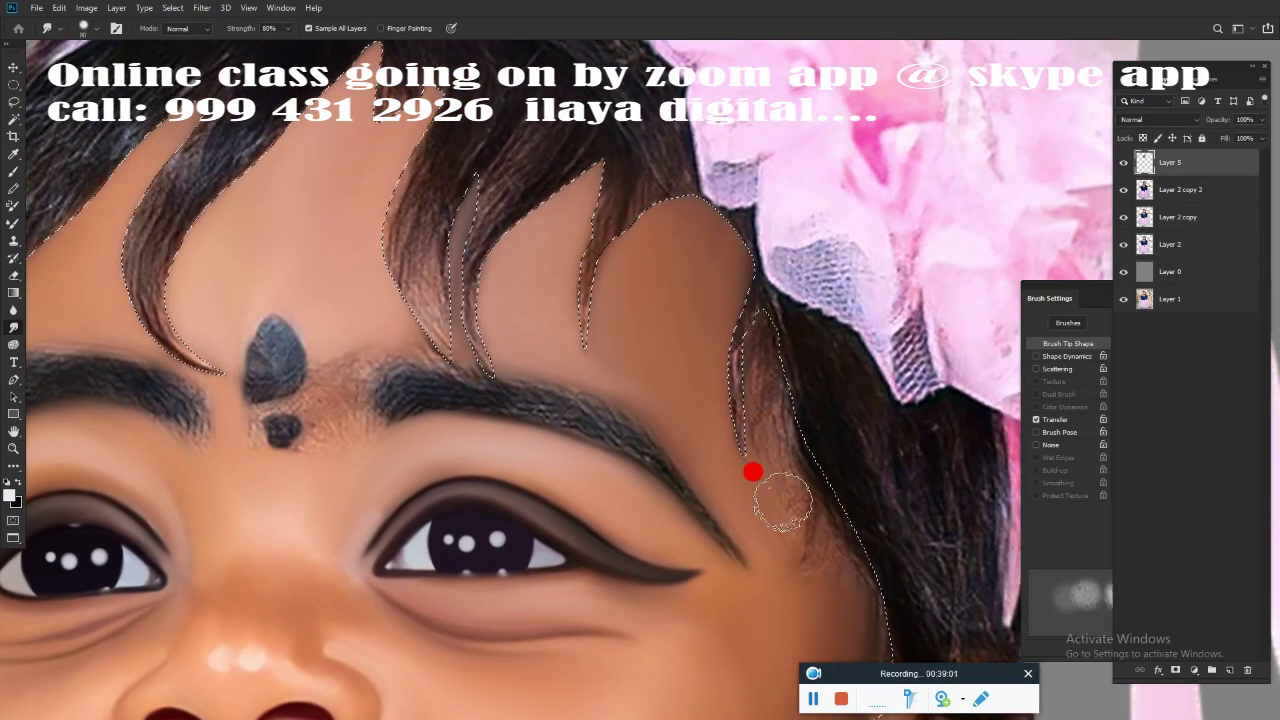
mouse_move(751, 471)
mouse_down()
mouse_move(763, 297)
mouse_move(762, 472)
mouse_up()
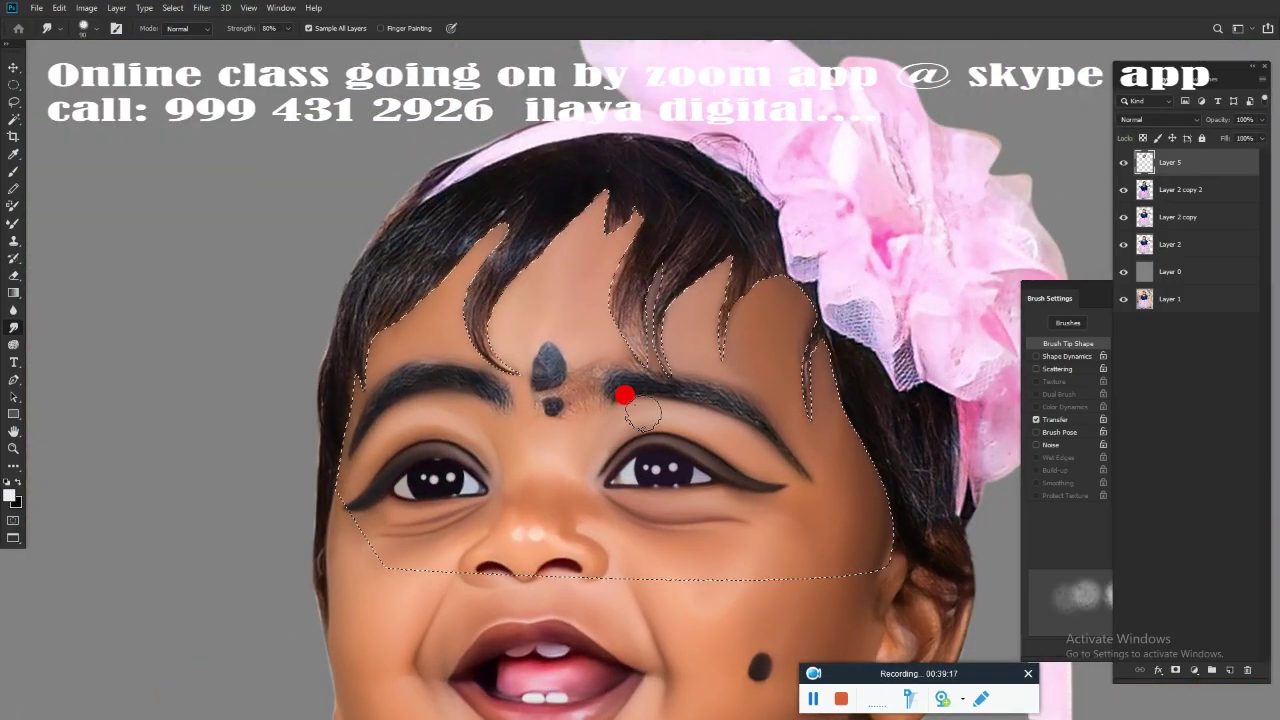
Feather the left eyebrow selection with a 3-pixel radius (Shift+F6).
key(shift+F6)
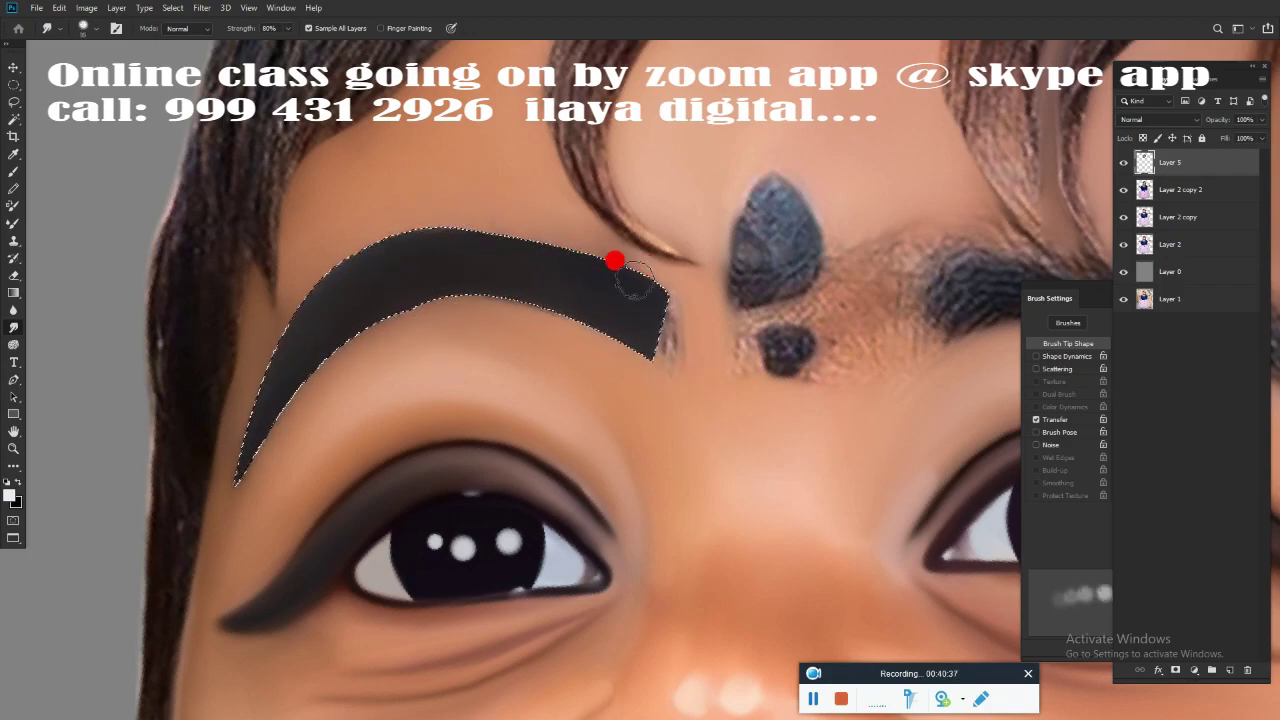
scroll(720, 414, down, 2)
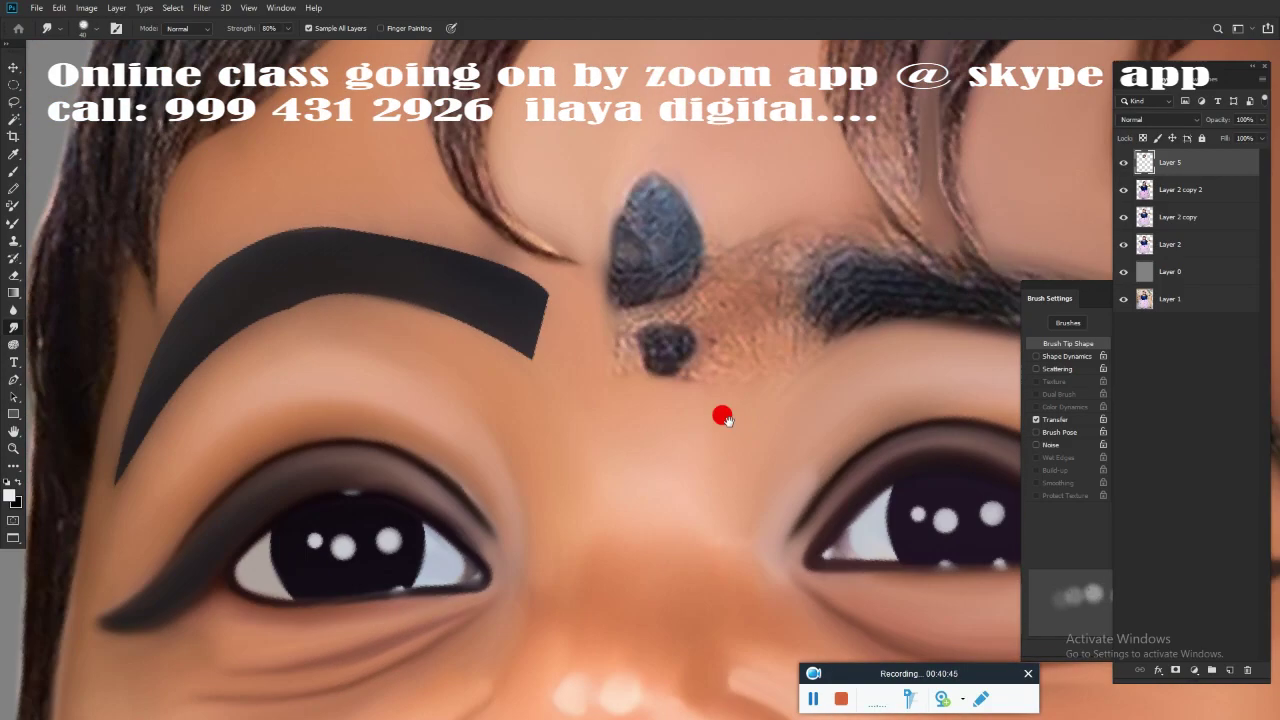
scroll(161, 428, up, 2)
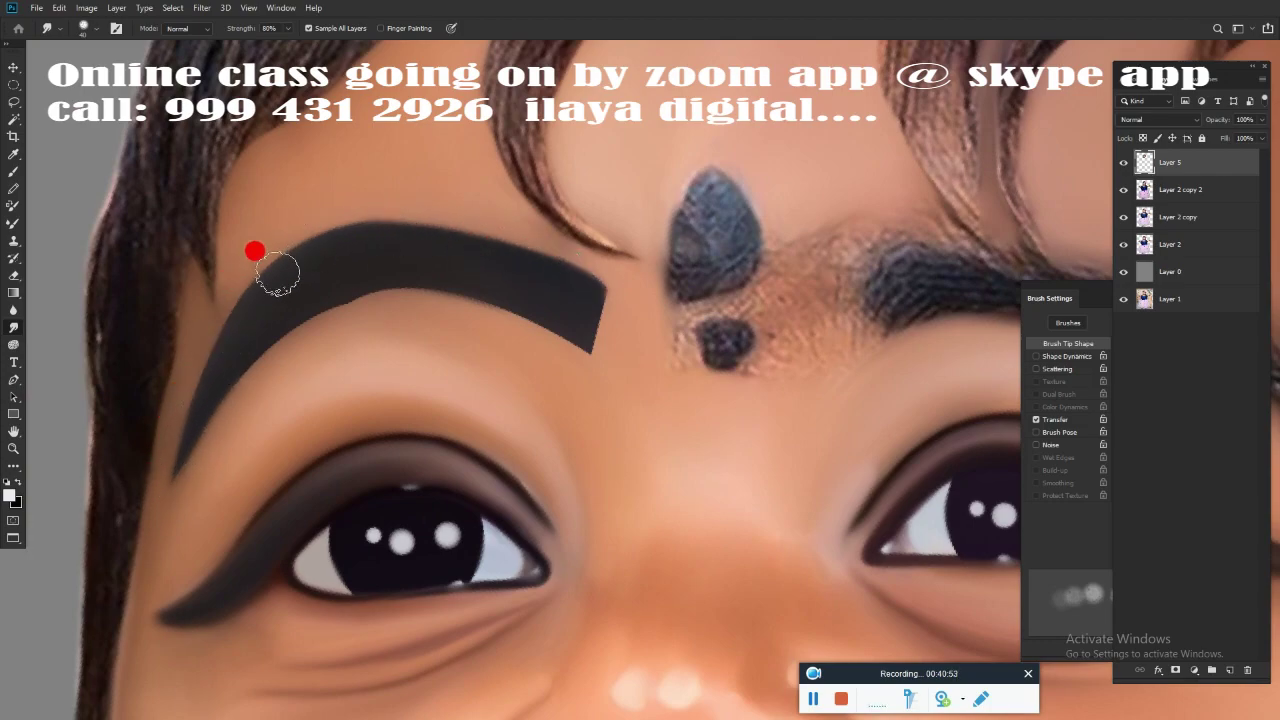
scroll(573, 320, down, 2)
Convert the traced right-eyebrow path into a selection.
scroll(503, 331, up, 2)
key(p)
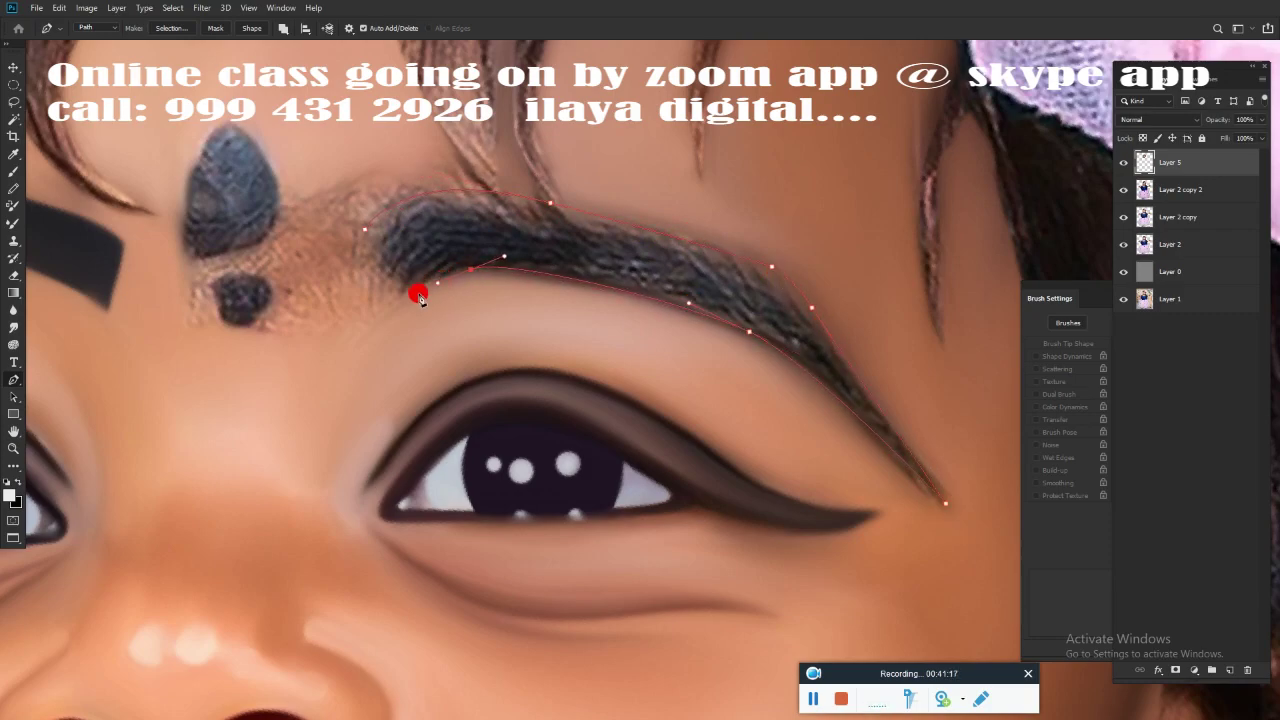
key(ctrl+Return)
Smudge the selected eyebrow into a solid dark shape with a smooth tapered tail.
key(r)
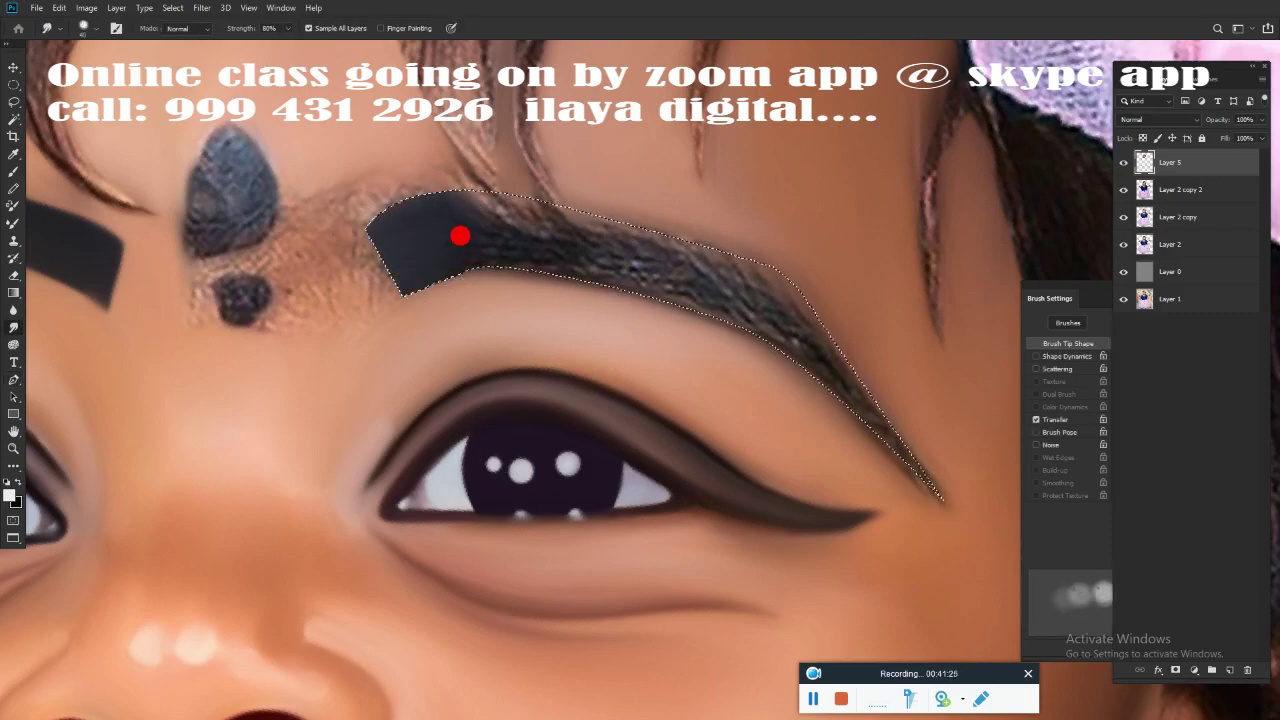
mouse_move(369, 205)
mouse_down()
mouse_move(574, 260)
mouse_move(632, 248)
mouse_up()
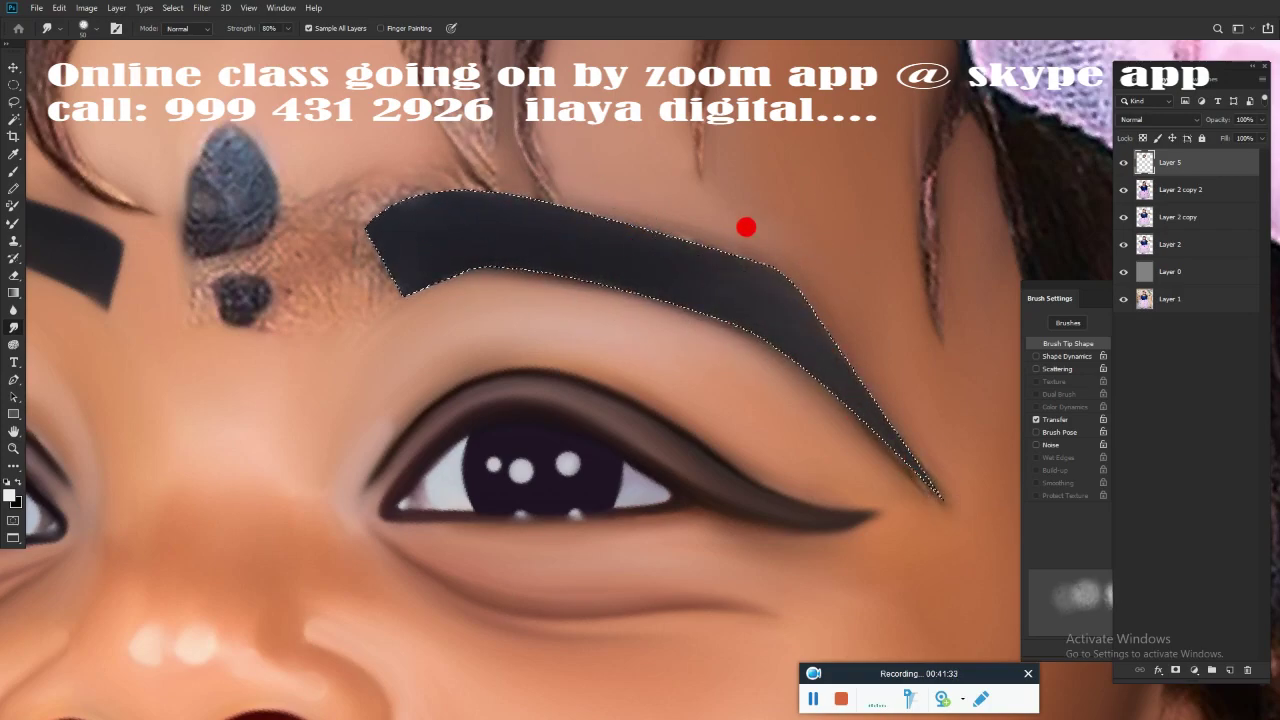
drag(389, 182, 420, 170)
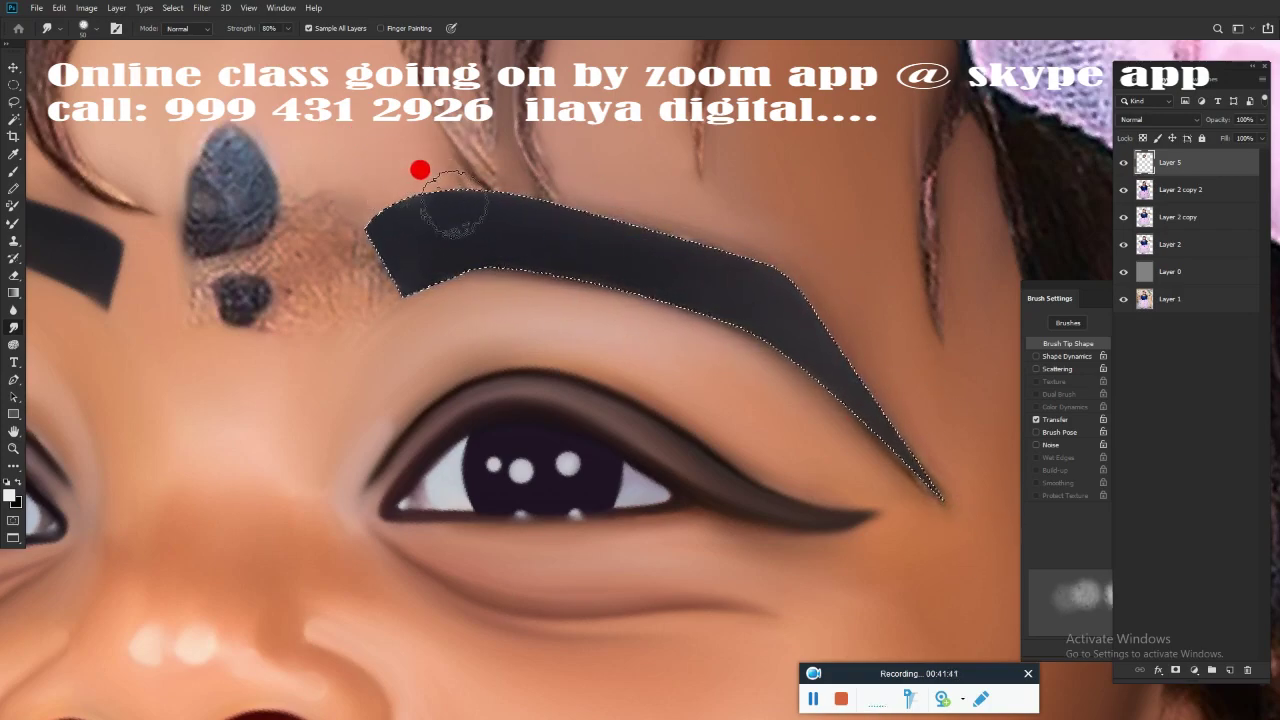
drag(704, 258, 767, 246)
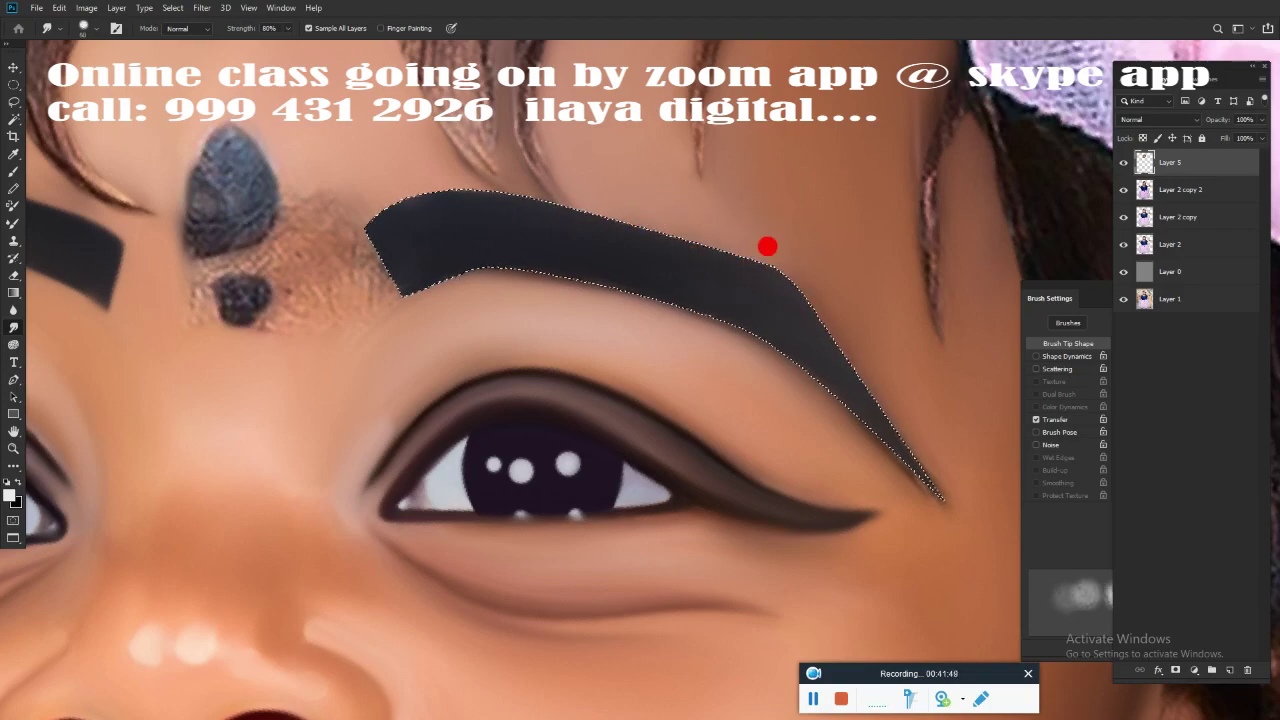
drag(965, 458, 818, 380)
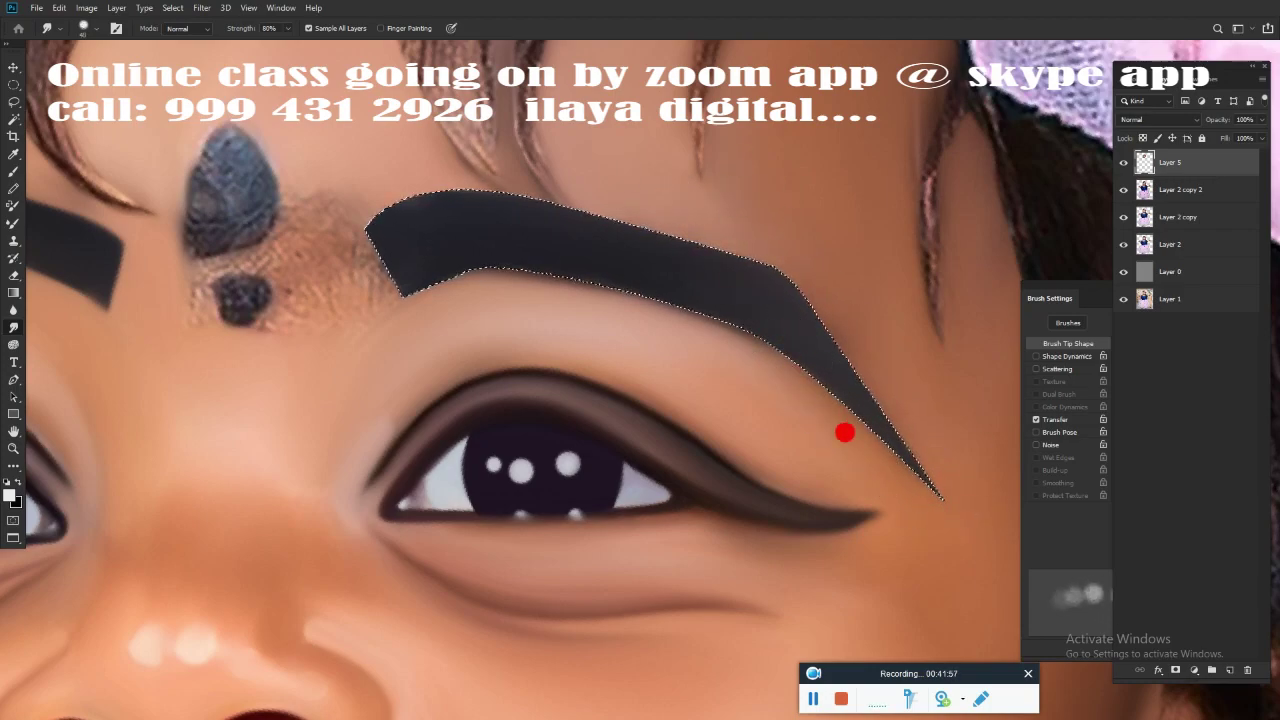
mouse_move(737, 332)
mouse_down()
mouse_move(334, 263)
mouse_move(316, 157)
mouse_up()
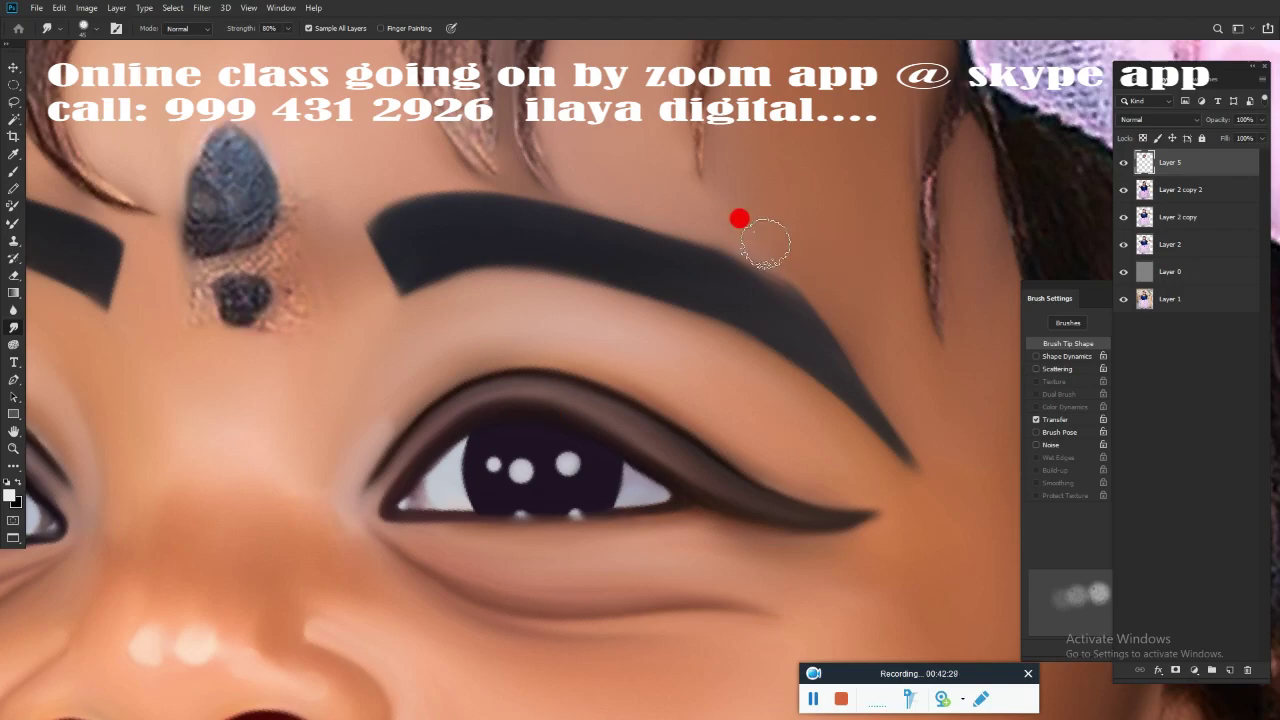
Smudge away the brown smear between the bindi dot and mark, smoothing the upper mark's edges.
scroll(677, 380, down, 3)
scroll(623, 300, up, 2)
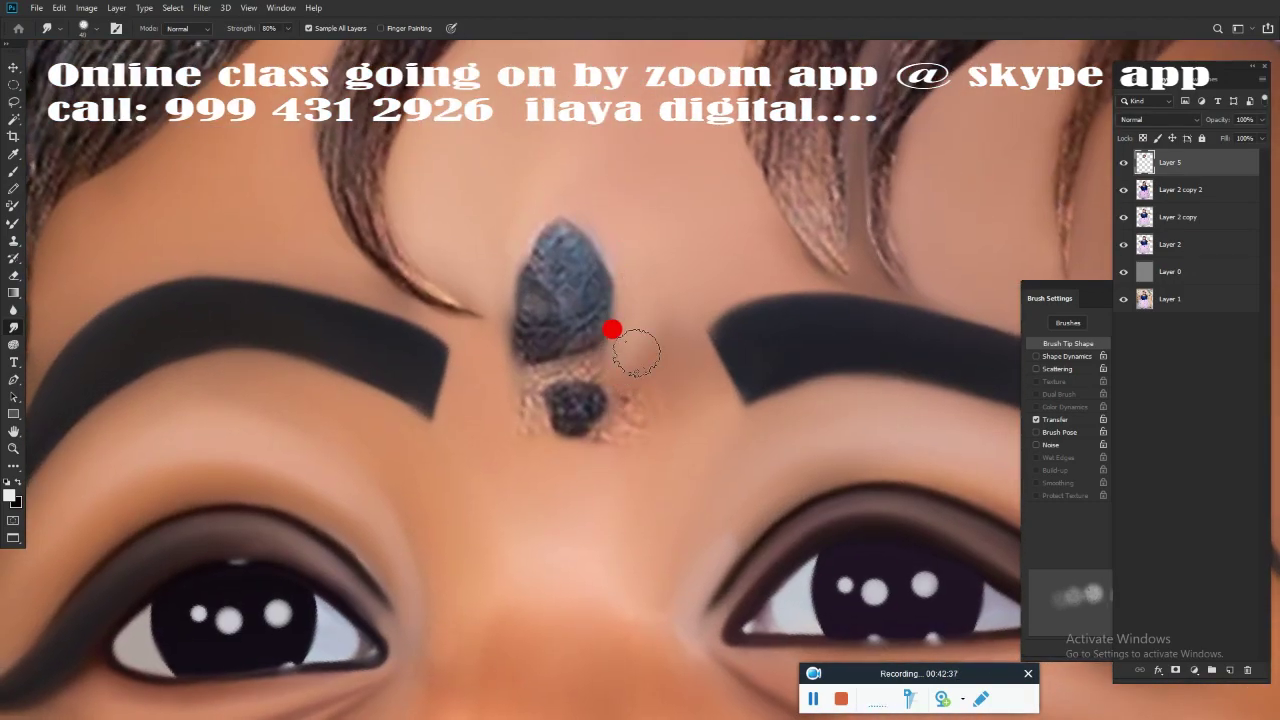
mouse_move(614, 461)
mouse_down()
mouse_move(500, 357)
mouse_move(622, 387)
mouse_up()
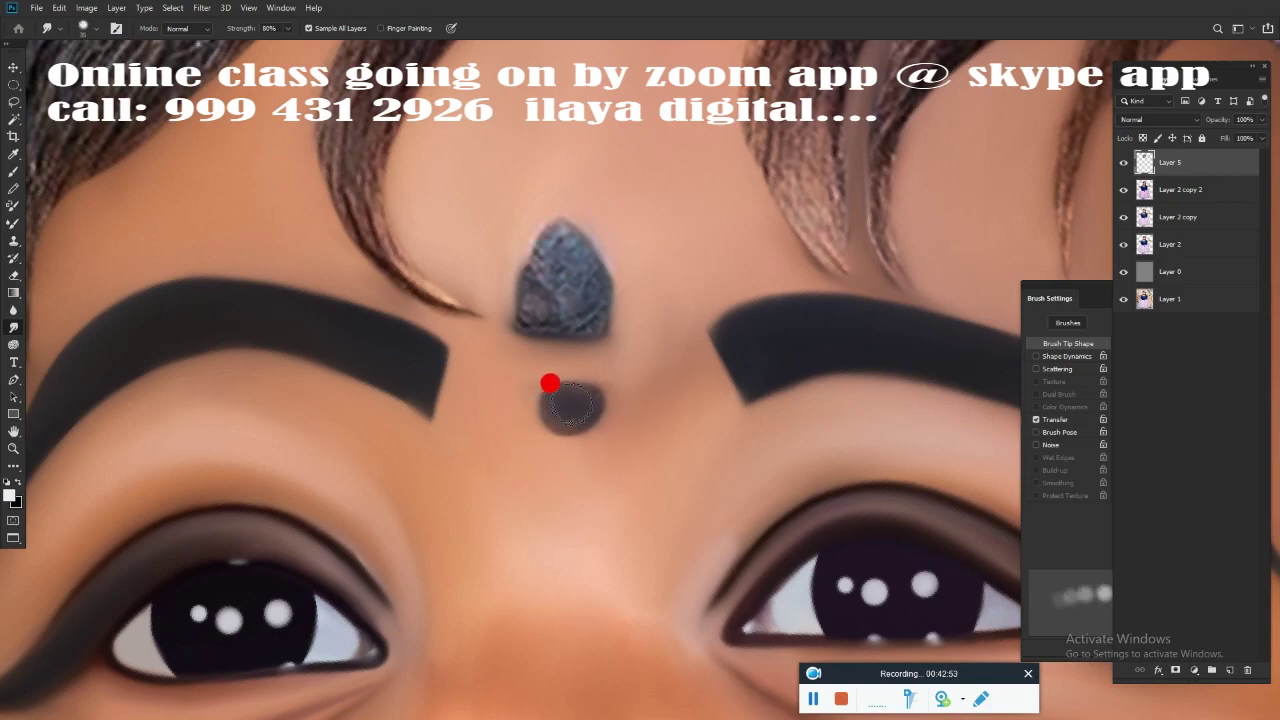
drag(522, 263, 514, 294)
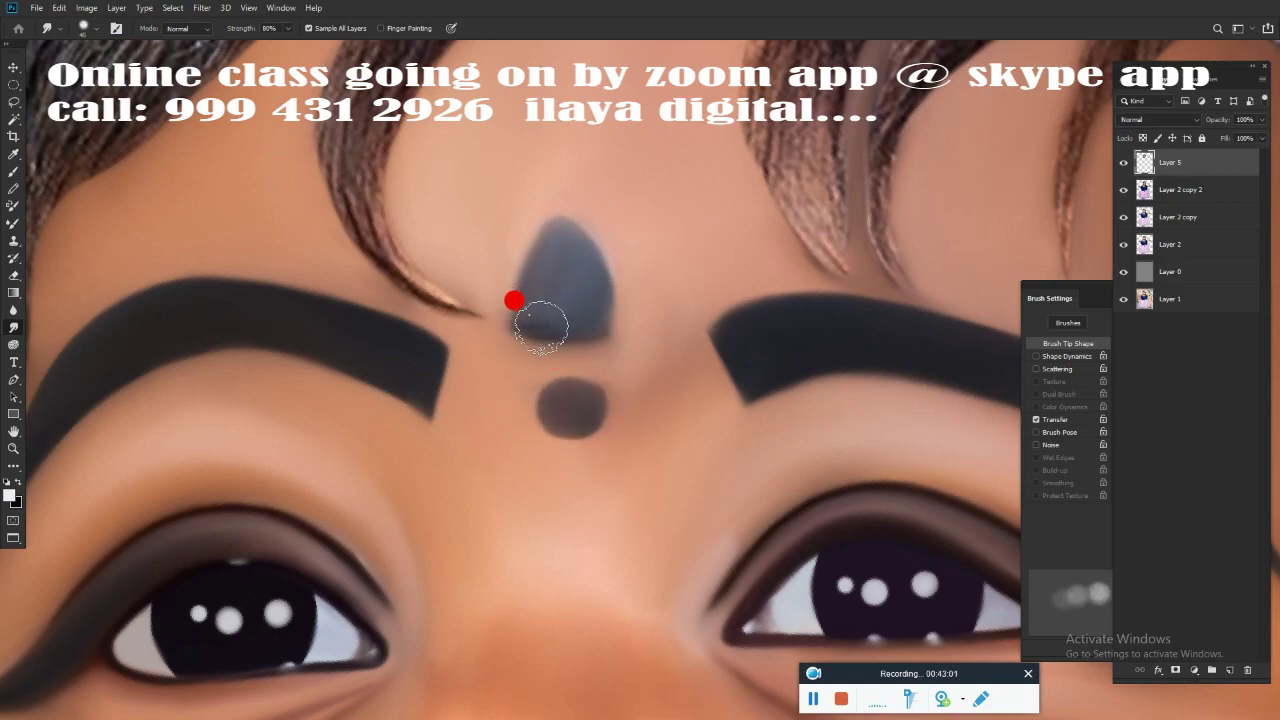
scroll(586, 506, down, 3)
scroll(698, 461, down, 2)
Smooth the earlobe shading and blend the shiny area below it into shadow.
scroll(698, 461, up, 2)
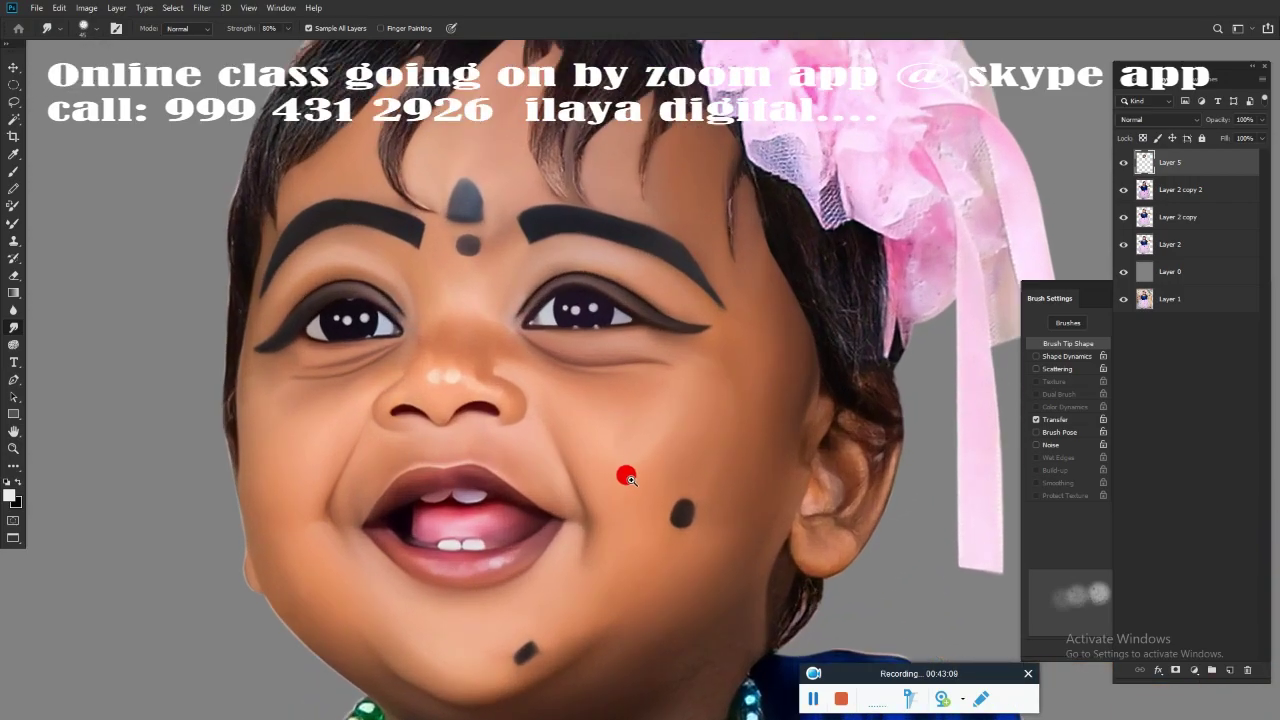
scroll(654, 523, up, 2)
scroll(559, 537, up, 3)
drag(559, 537, 575, 366)
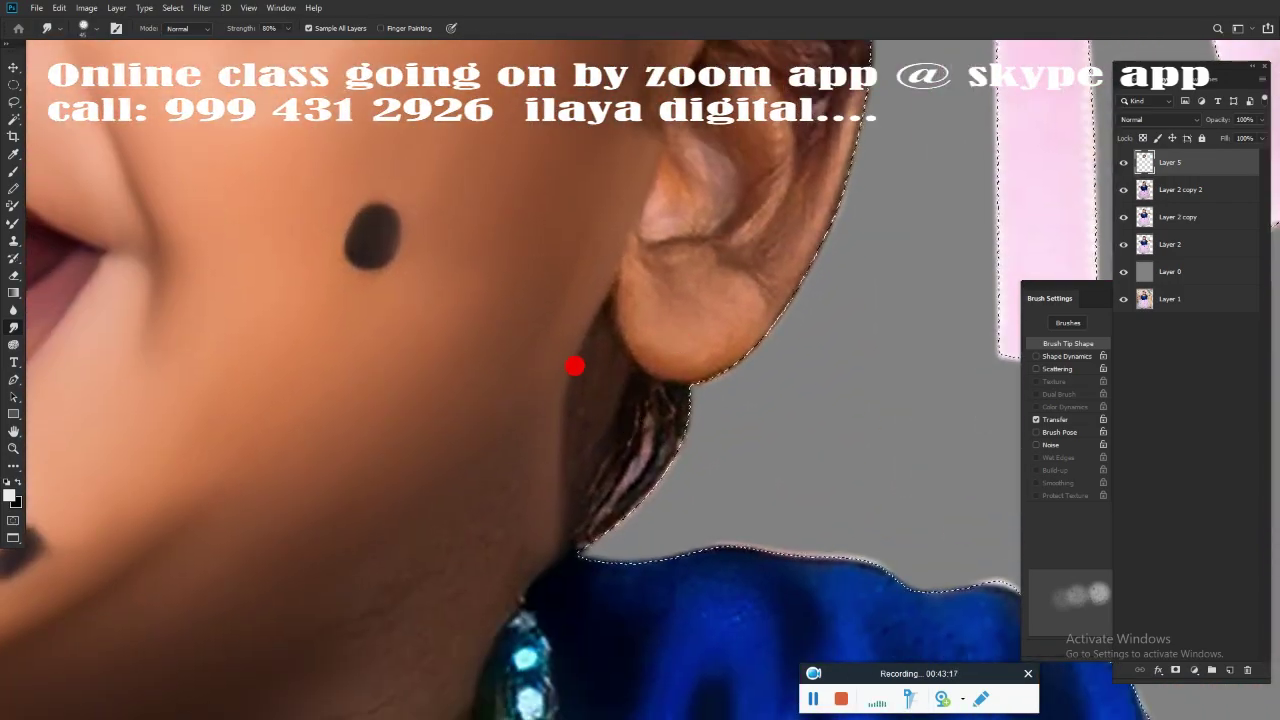
mouse_move(614, 297)
mouse_down()
mouse_move(657, 240)
mouse_move(686, 280)
mouse_up()
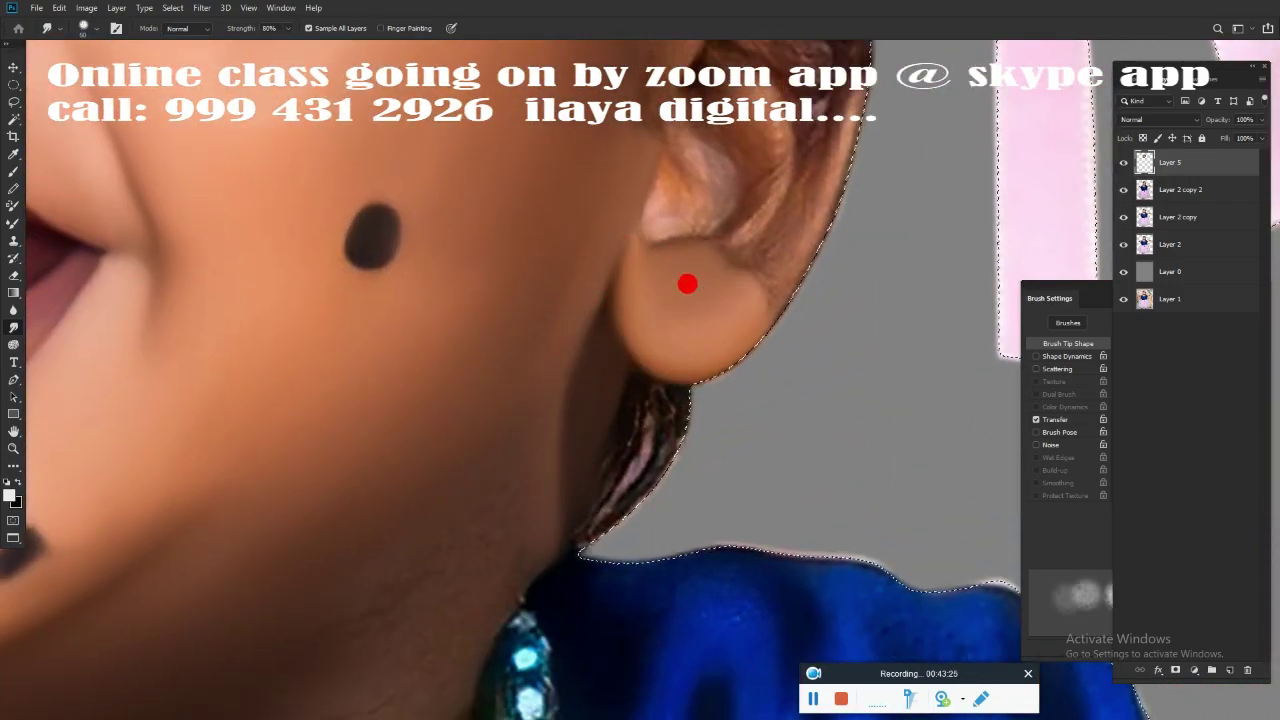
drag(651, 403, 618, 528)
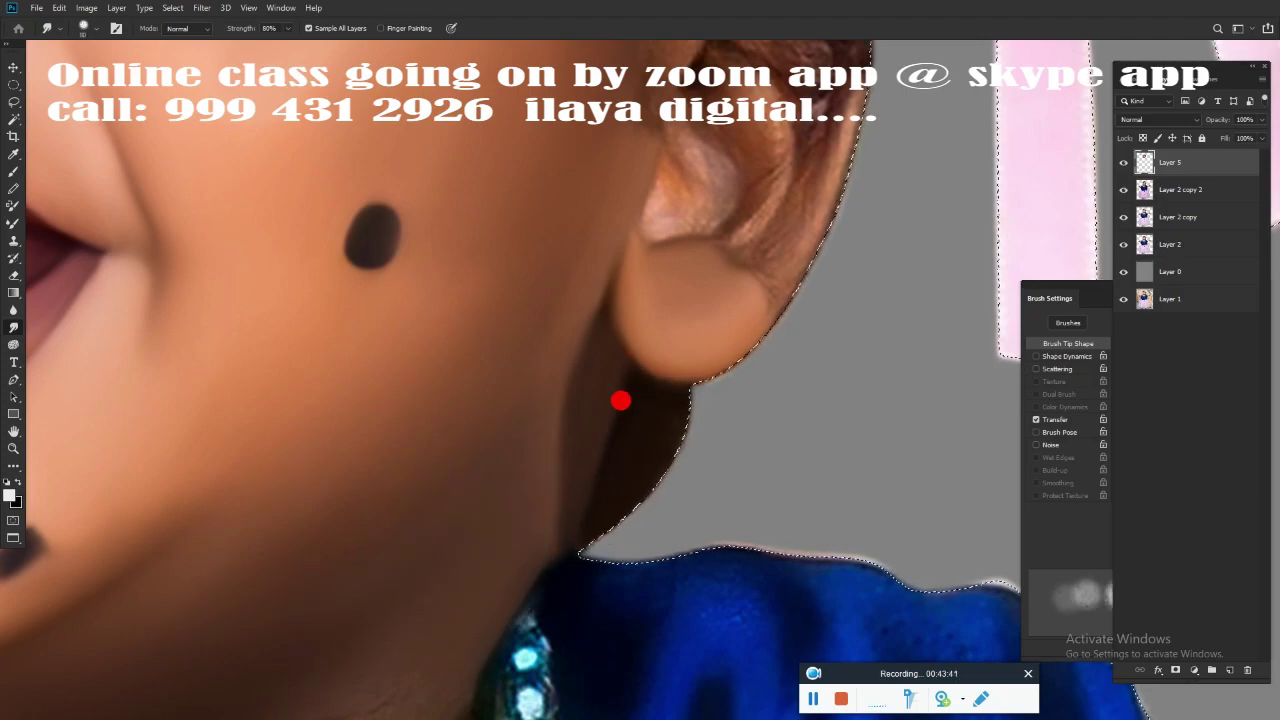
key(ctrl+d)
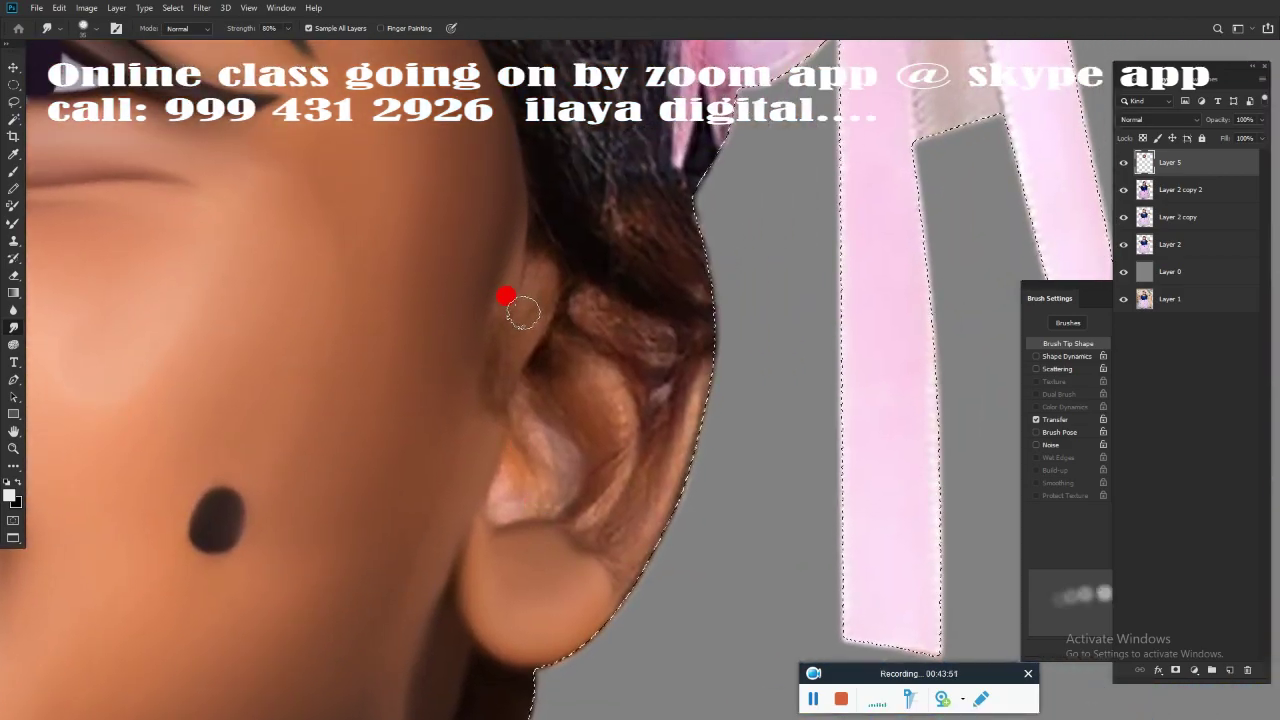
Blend the hair strands at the ear's front, over the ear and along the face into skin tone.
mouse_move(523, 313)
mouse_down()
mouse_move(534, 214)
mouse_move(486, 383)
mouse_move(540, 411)
mouse_move(515, 450)
mouse_up()
mouse_move(582, 375)
mouse_down()
mouse_move(600, 506)
mouse_move(634, 577)
mouse_move(694, 403)
mouse_move(518, 570)
mouse_move(611, 300)
mouse_move(646, 403)
mouse_move(634, 549)
mouse_move(545, 350)
mouse_move(491, 486)
mouse_move(537, 569)
mouse_move(641, 198)
mouse_move(637, 266)
mouse_up()
scroll(937, 371, down, 10)
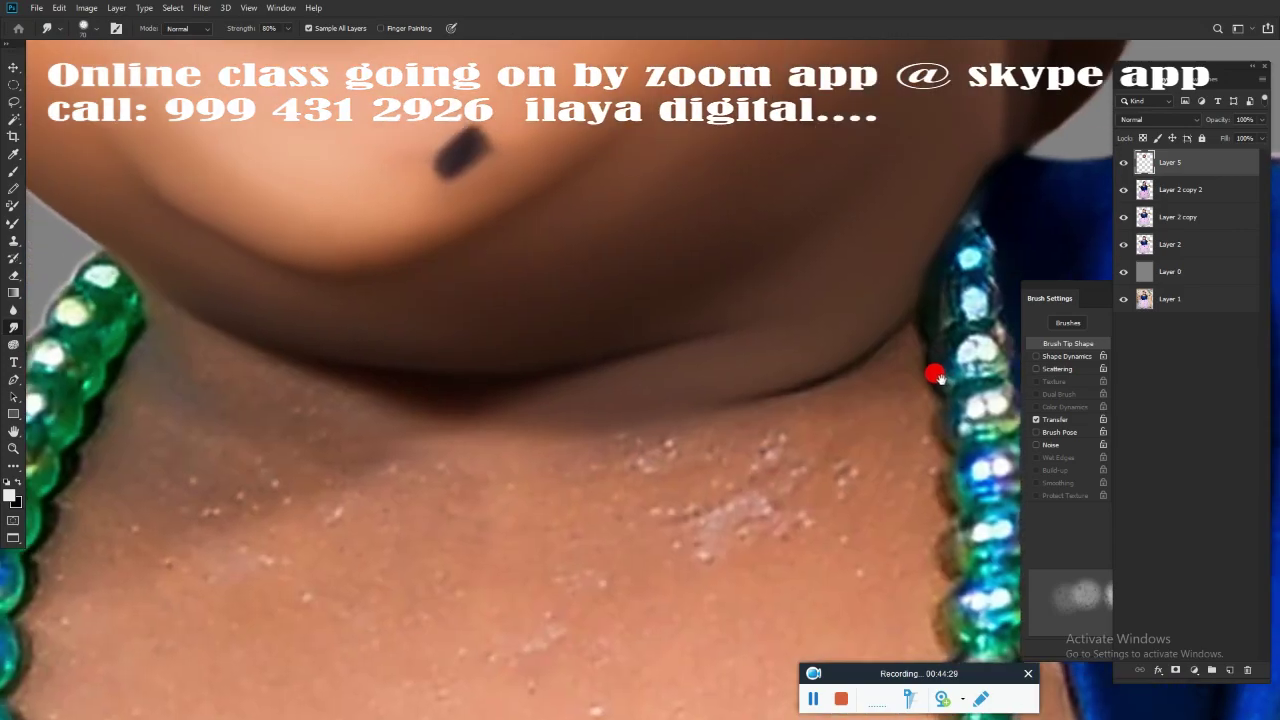
scroll(414, 494, up, 5)
scroll(390, 150, up, 5)
drag(390, 150, 380, 477)
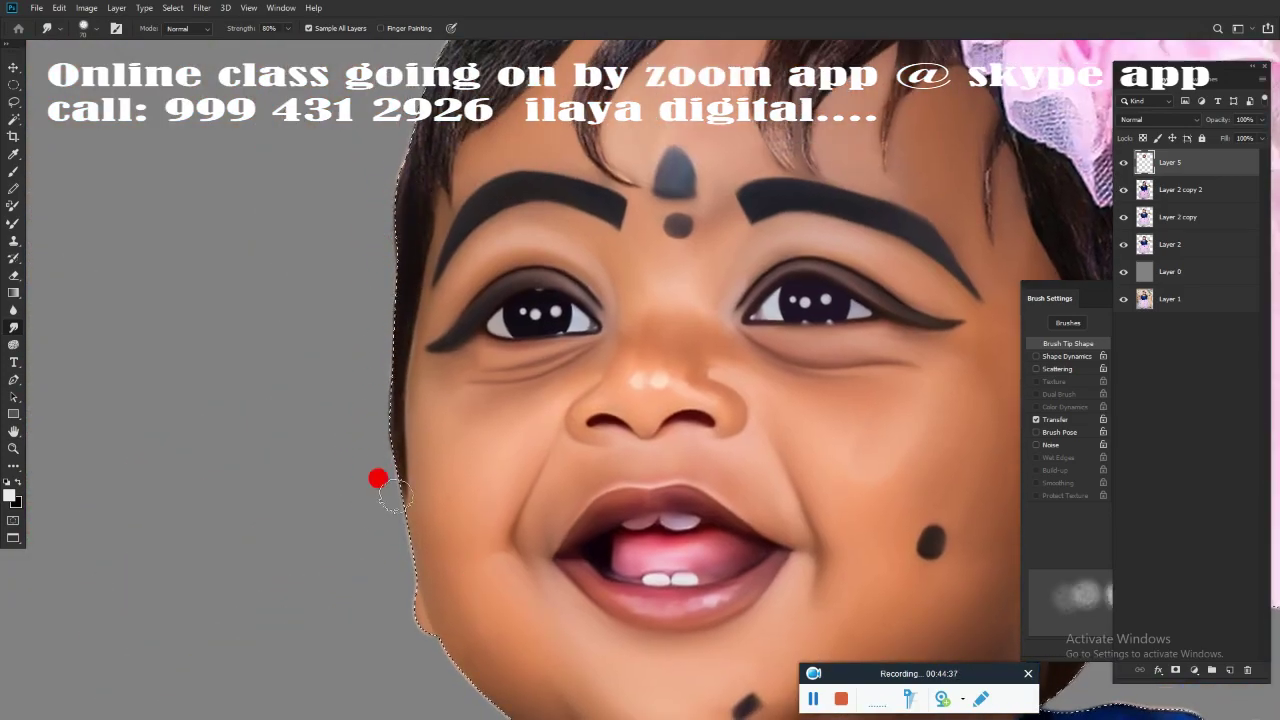
scroll(591, 409, up, 5)
scroll(673, 393, left, 3)
scroll(675, 393, up, 2)
scroll(615, 422, up, 2)
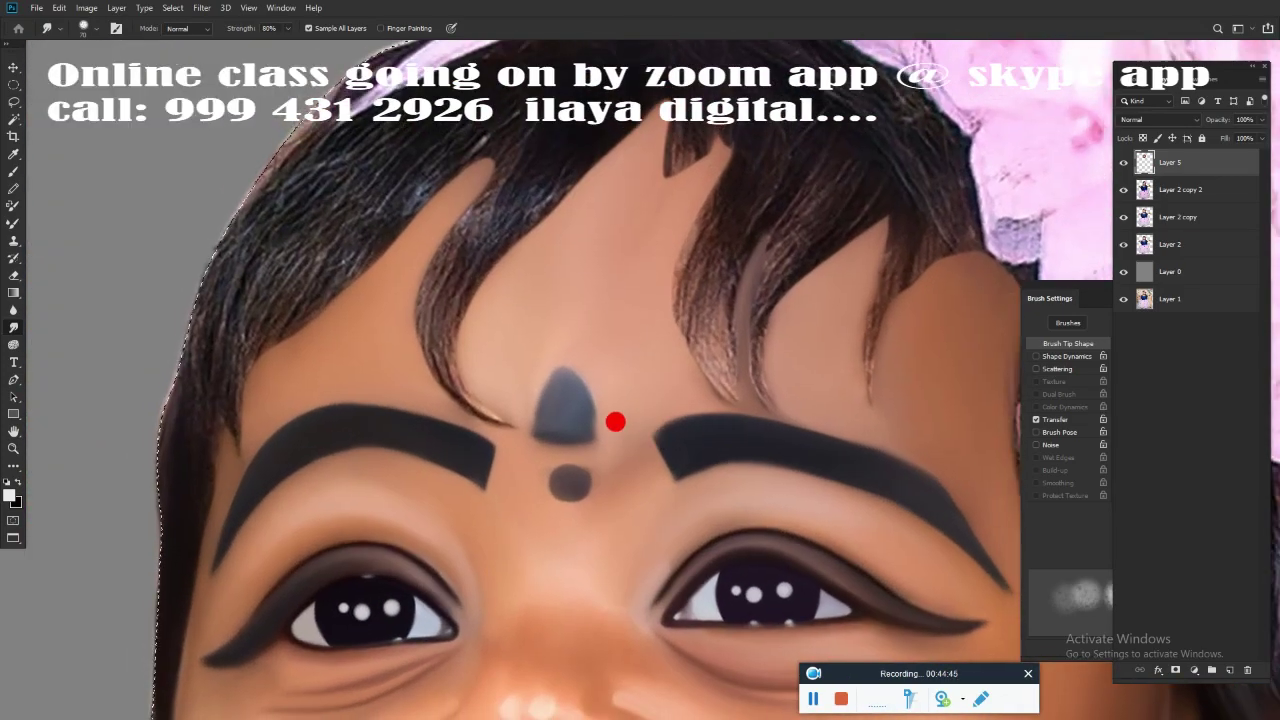
Add a new empty layer and smudge the forehead hair strands, left to right, into soft locks.
key(ctrl+shift+alt+n)
mouse_move(380, 250)
mouse_down()
mouse_move(503, 74)
mouse_move(286, 157)
mouse_move(166, 184)
mouse_move(231, 217)
mouse_move(423, 123)
mouse_move(149, 466)
mouse_up()
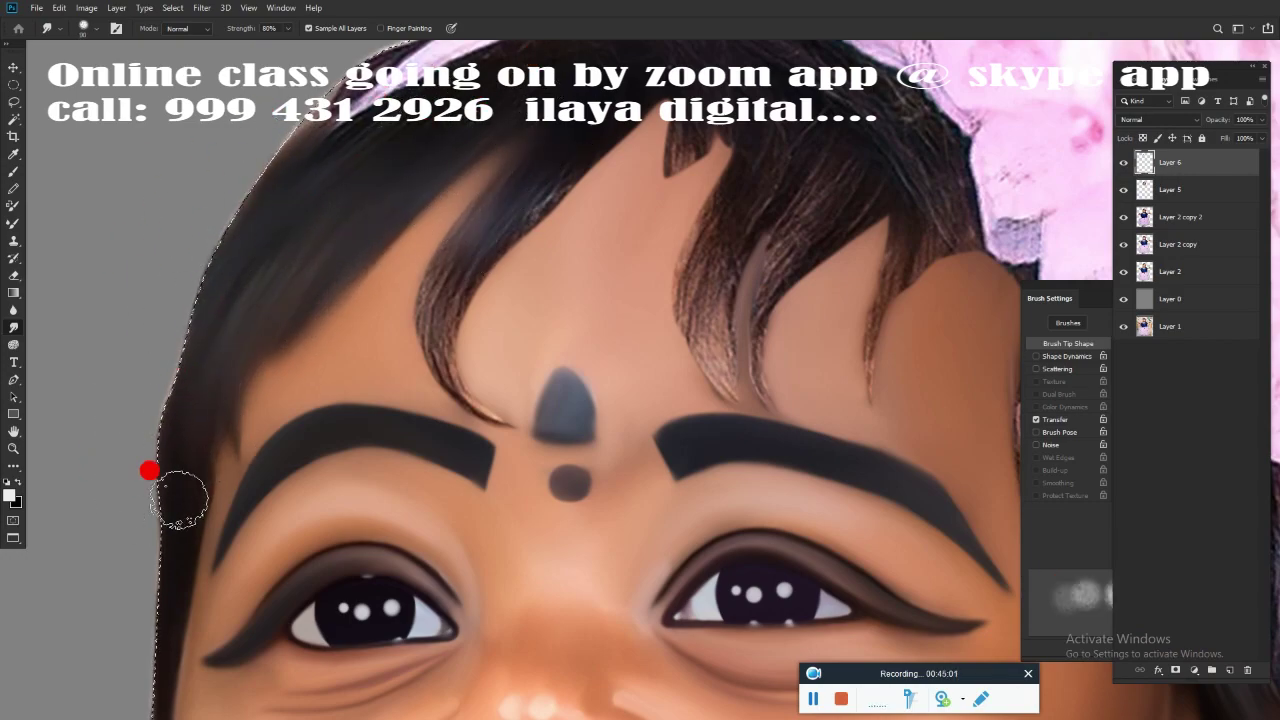
mouse_move(448, 229)
mouse_down()
mouse_move(423, 317)
mouse_move(631, 306)
mouse_move(394, 340)
mouse_move(408, 232)
mouse_move(480, 309)
mouse_move(343, 226)
mouse_move(377, 260)
mouse_move(421, 248)
mouse_move(420, 340)
mouse_move(506, 277)
mouse_move(466, 514)
mouse_move(418, 532)
mouse_up()
mouse_move(616, 346)
mouse_down()
mouse_move(629, 577)
mouse_move(591, 380)
mouse_move(580, 369)
mouse_move(524, 430)
mouse_move(606, 551)
mouse_move(676, 419)
mouse_up()
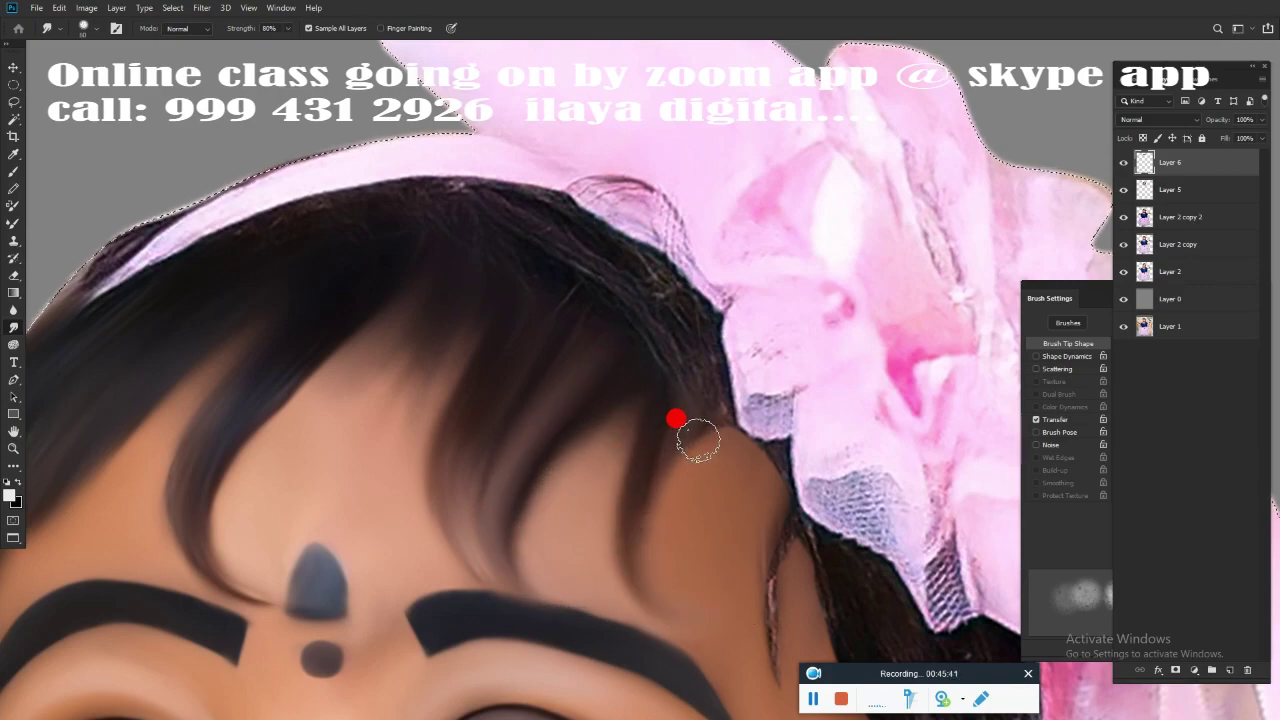
scroll(736, 492, down, 5)
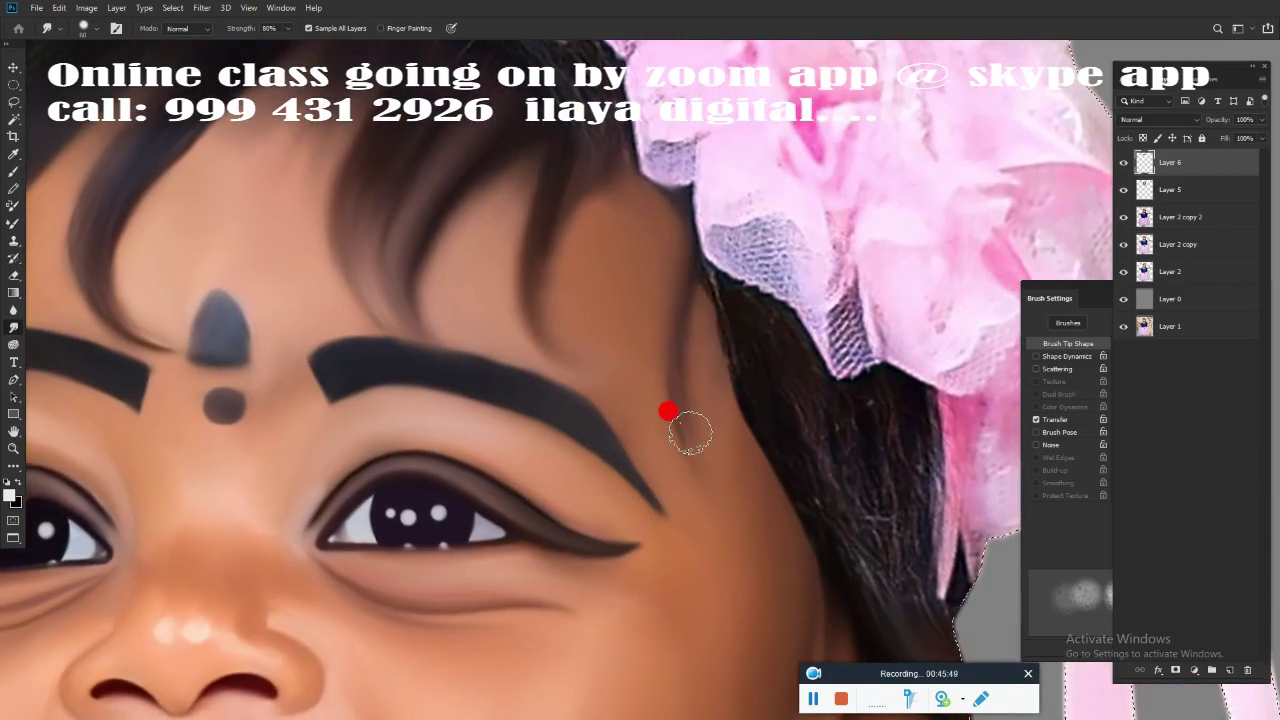
scroll(677, 417, up, 8)
scroll(677, 417, left, 4)
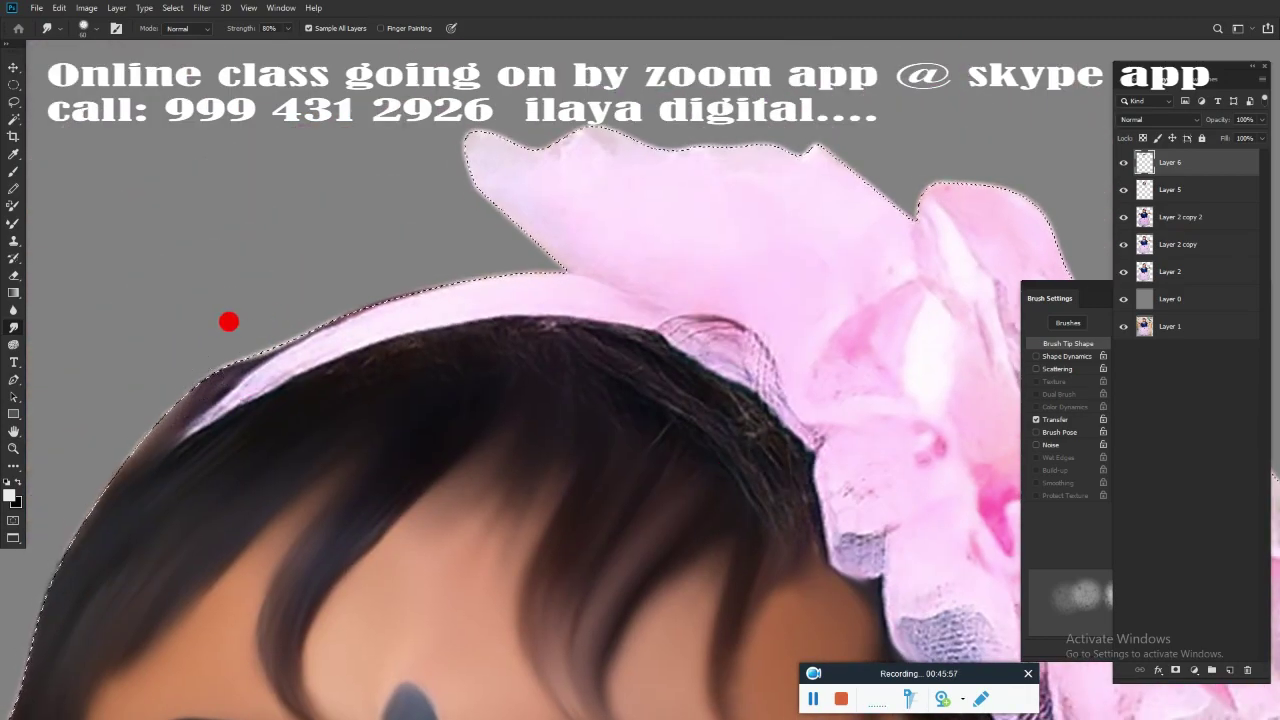
Smooth the hair edge along the headband, smudging the lace away from it.
drag(89, 478, 283, 366)
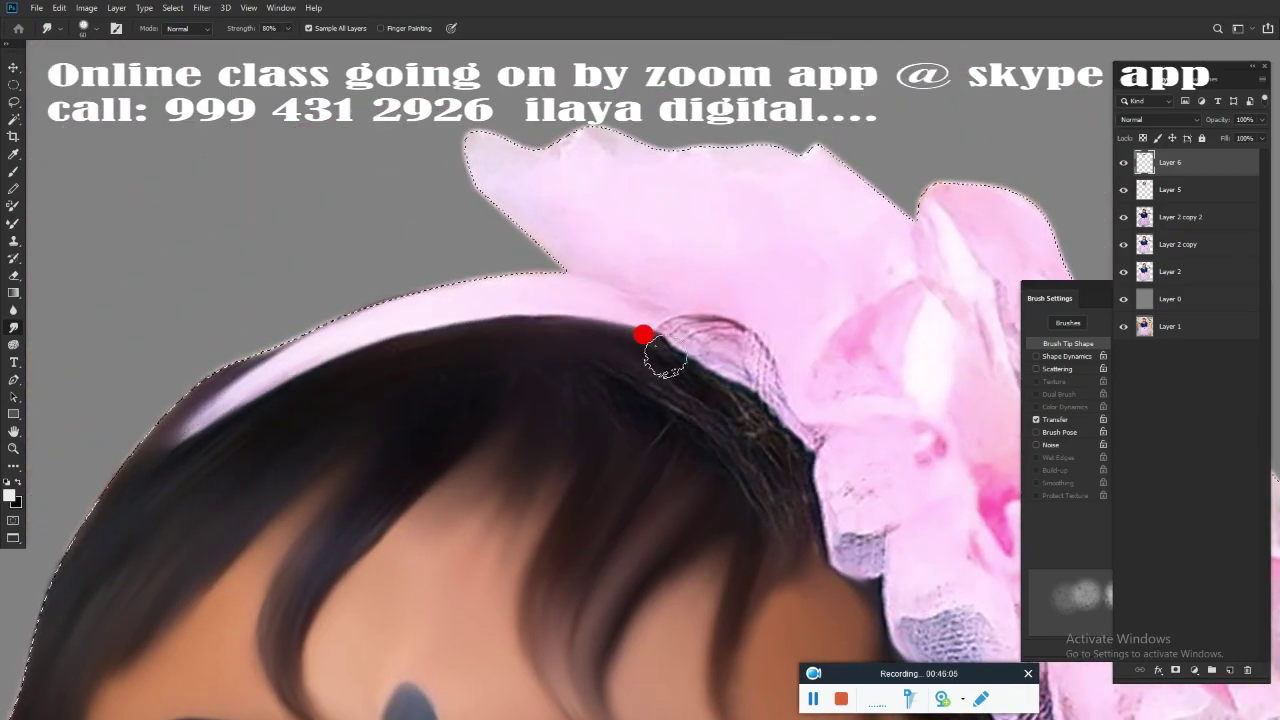
scroll(464, 268, down, 2)
scroll(464, 268, right, 5)
drag(465, 268, 466, 214)
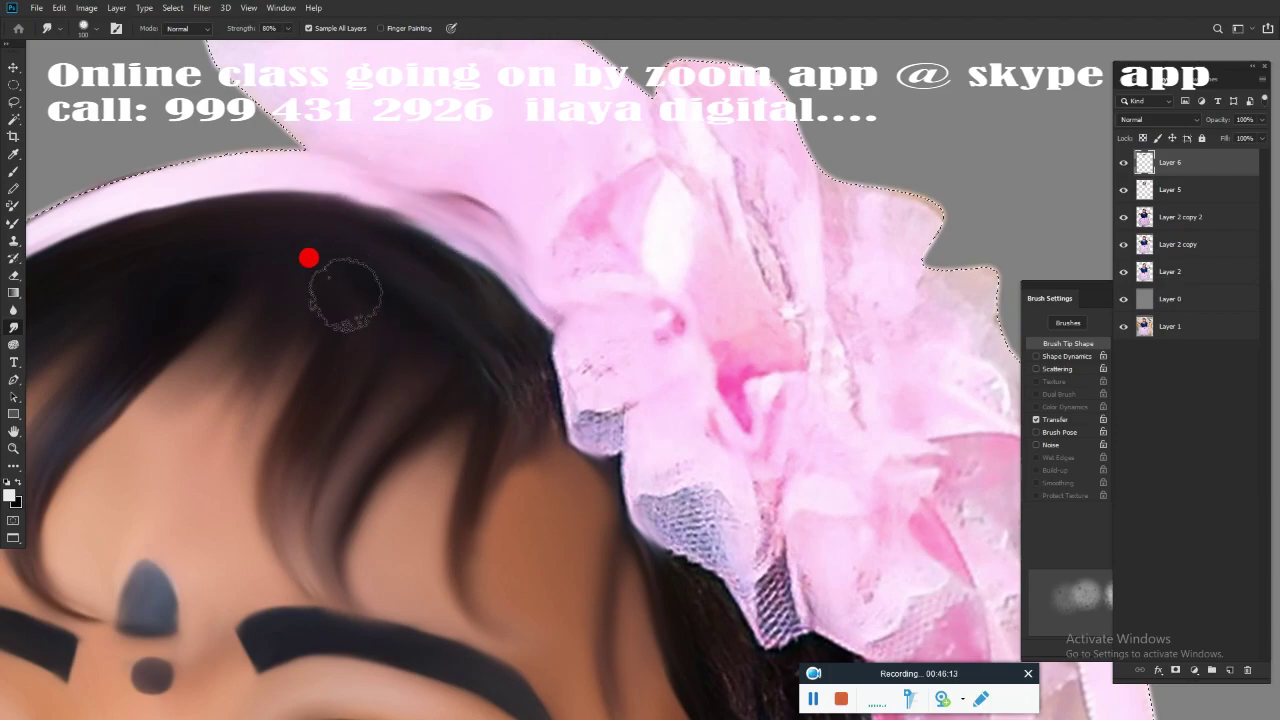
Enlarge the smudge brush to 100 and smooth the hair and lace edge under the headband.
key(bracketright)
key(bracketright)
key(bracketright)
drag(453, 277, 491, 429)
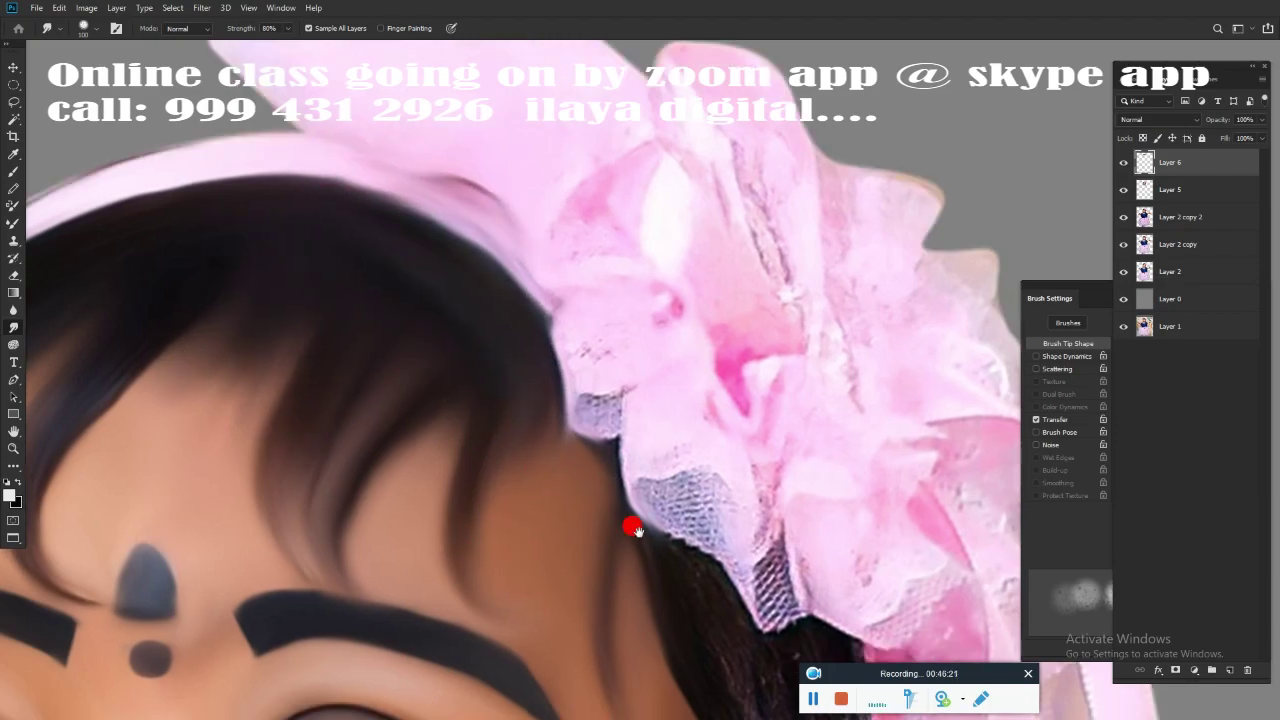
scroll(631, 523, down, 3)
scroll(631, 523, right, 1)
drag(569, 189, 689, 396)
scroll(563, 266, down, 3)
scroll(563, 266, right, 2)
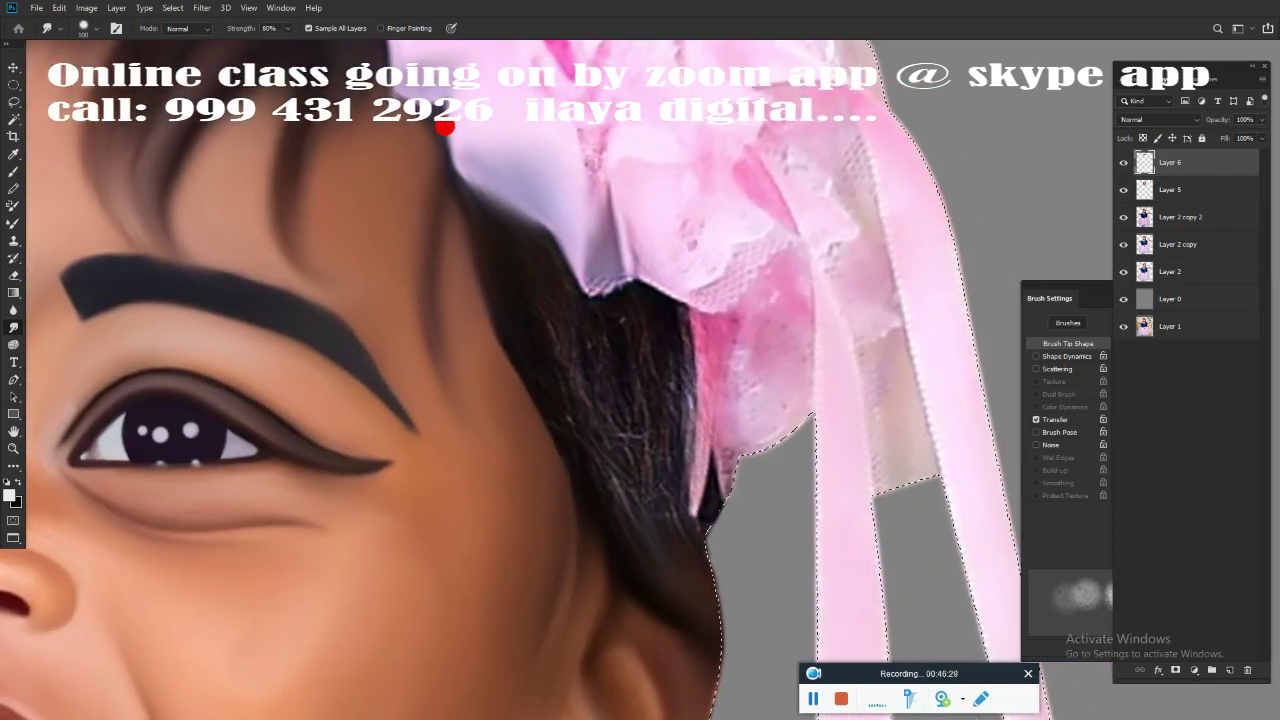
mouse_move(588, 262)
mouse_down()
mouse_move(660, 449)
mouse_move(640, 526)
mouse_move(669, 400)
mouse_move(531, 374)
mouse_up()
scroll(531, 374, down, 3)
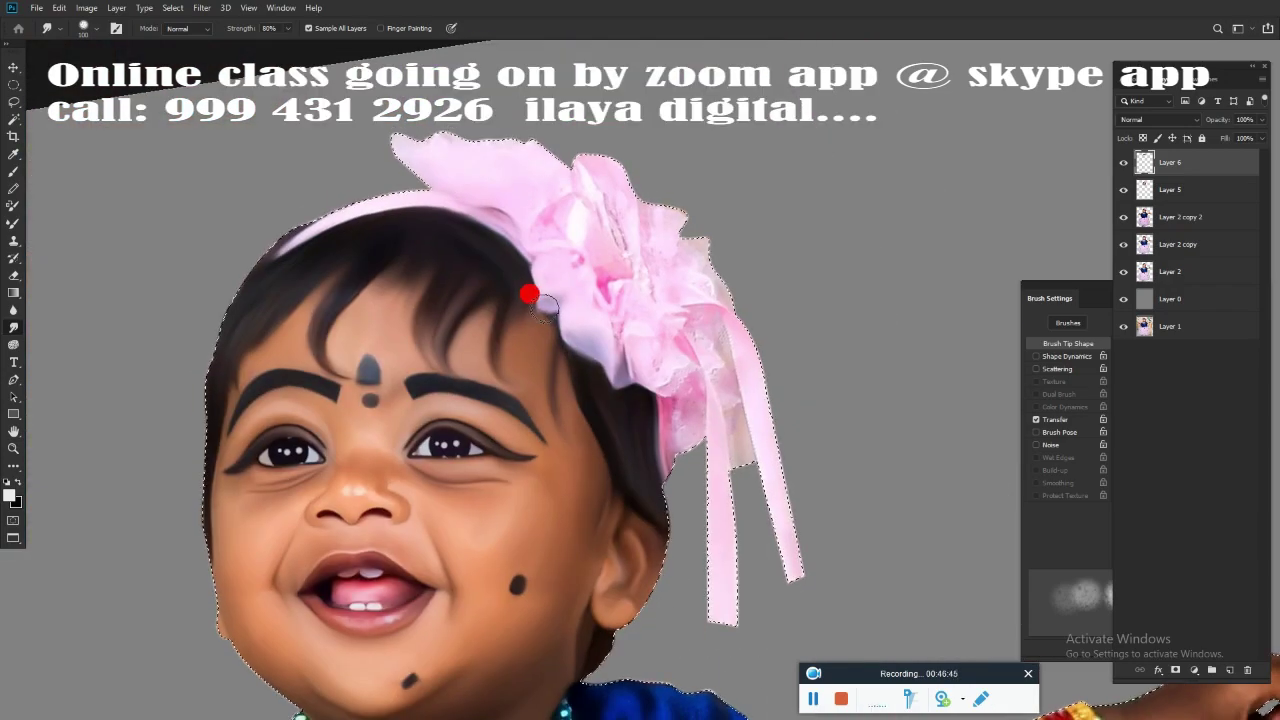
scroll(657, 414, up, 2)
scroll(643, 503, down, 1)
Smudge the pink ribbon strands and headband lace into soft blended folds.
mouse_move(643, 504)
mouse_down()
mouse_move(631, 671)
mouse_move(610, 357)
mouse_up()
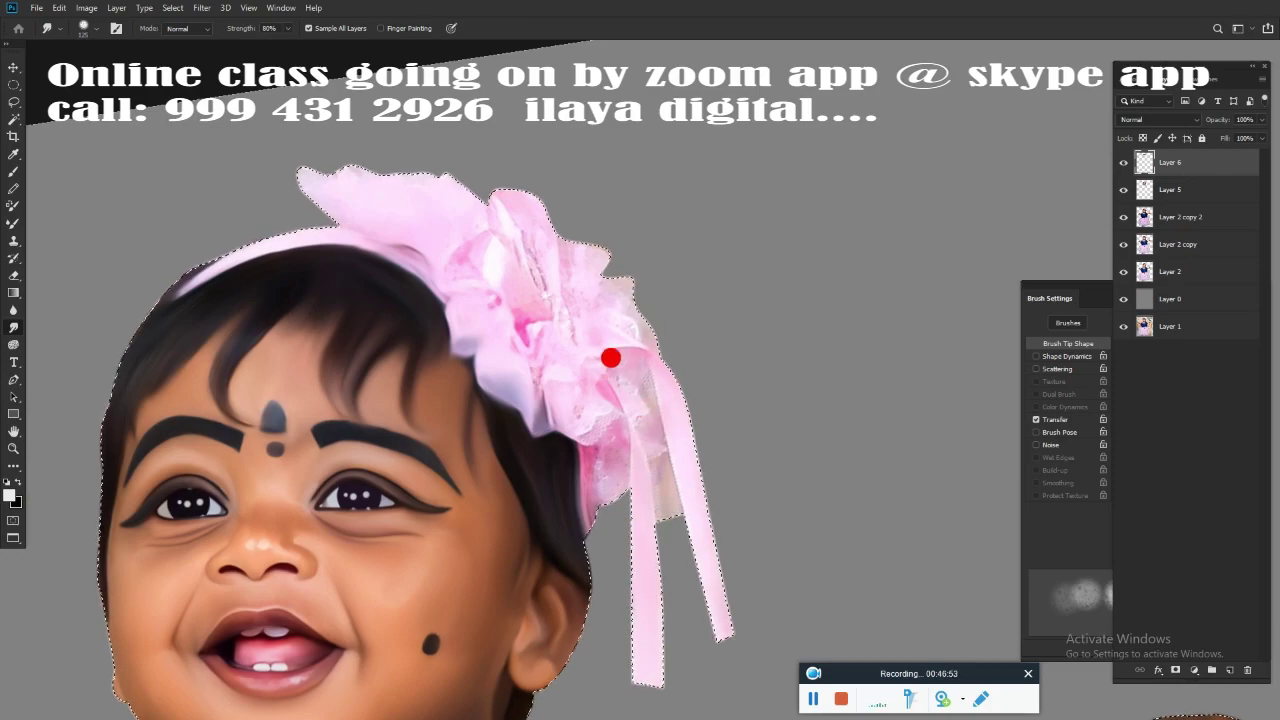
drag(592, 447, 593, 425)
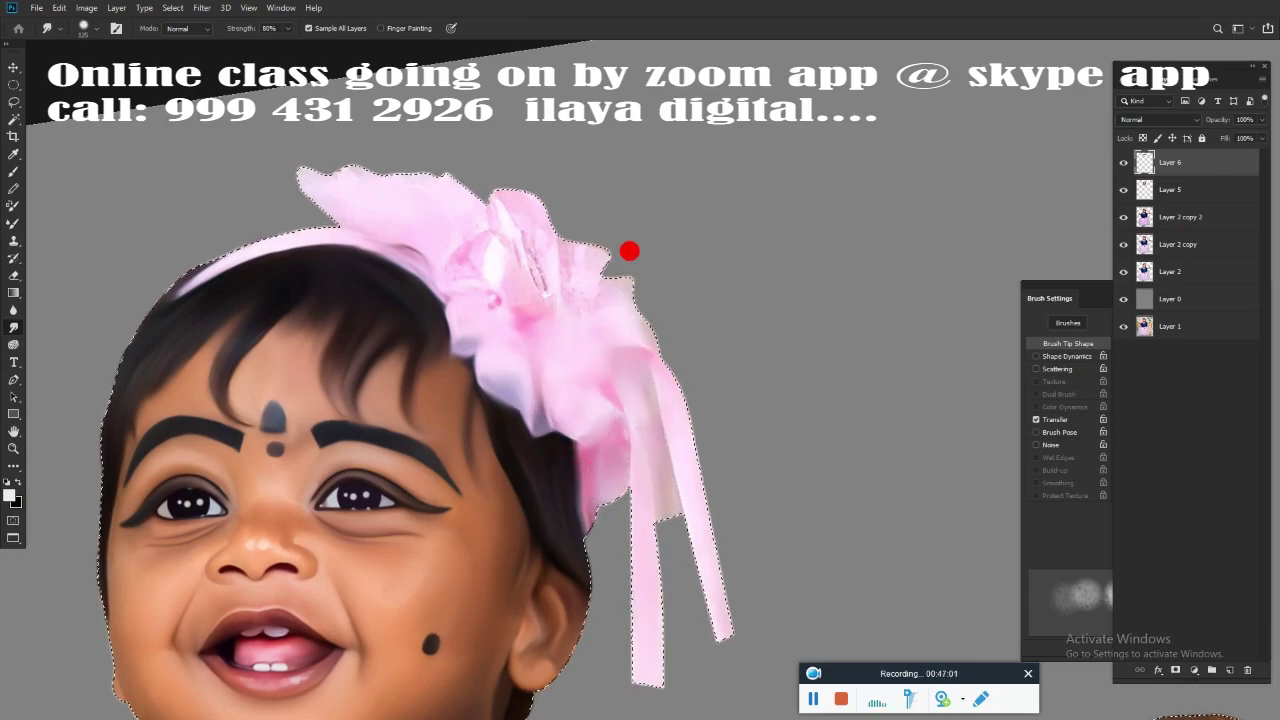
mouse_move(629, 251)
mouse_down()
mouse_move(634, 234)
mouse_move(449, 183)
mouse_move(517, 291)
mouse_move(323, 162)
mouse_move(597, 420)
mouse_move(457, 466)
mouse_up()
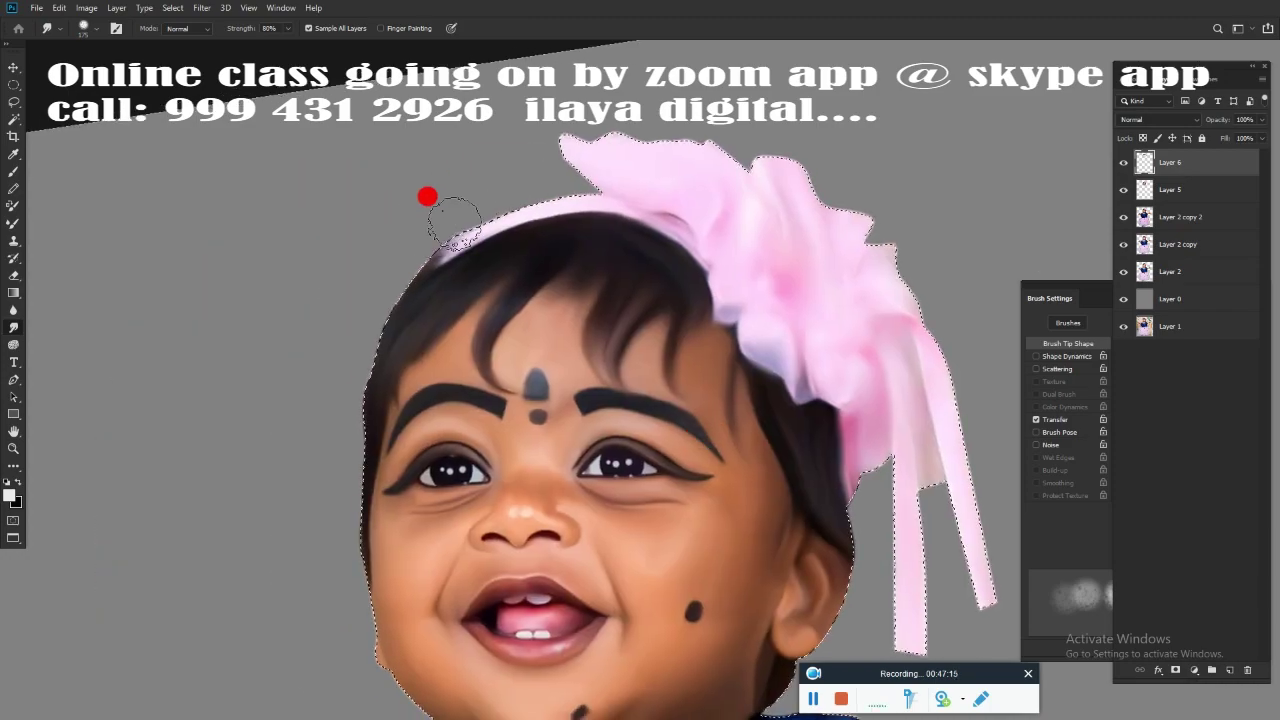
drag(426, 197, 329, 272)
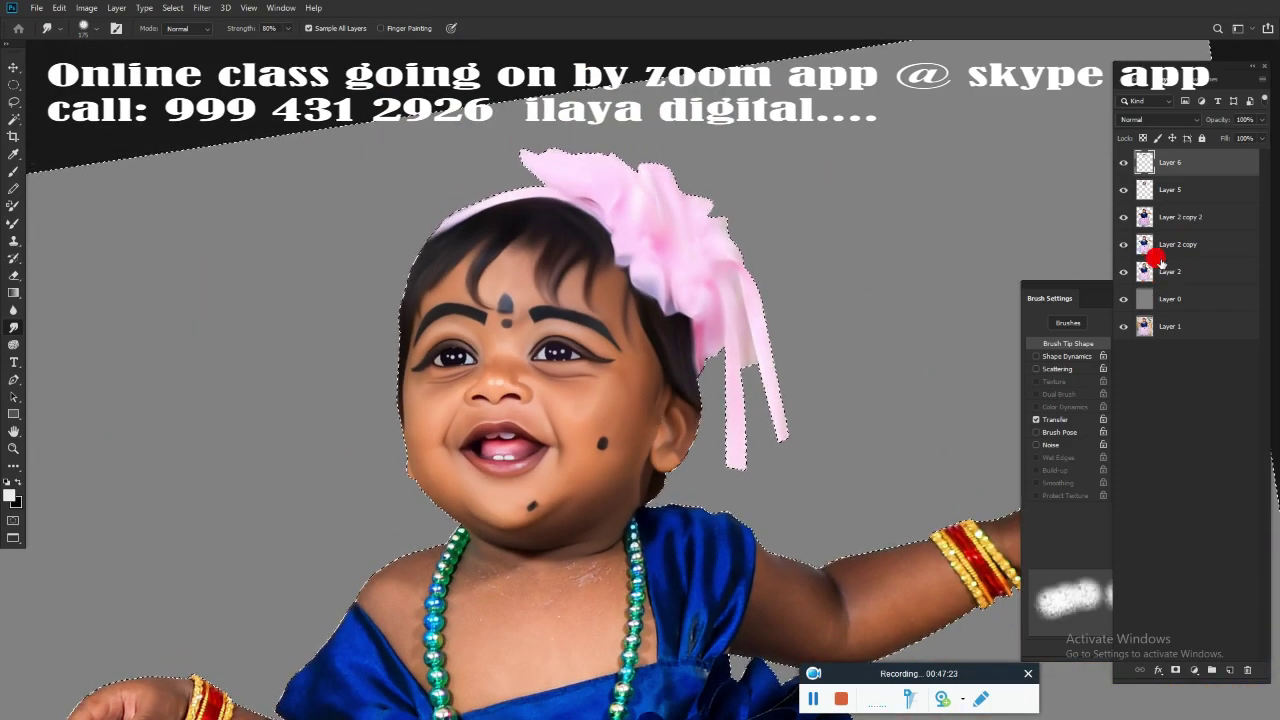
Select Layer 6 through Layer 2 copy 2 and merge them into a single Layer 6.
click(1185, 228)
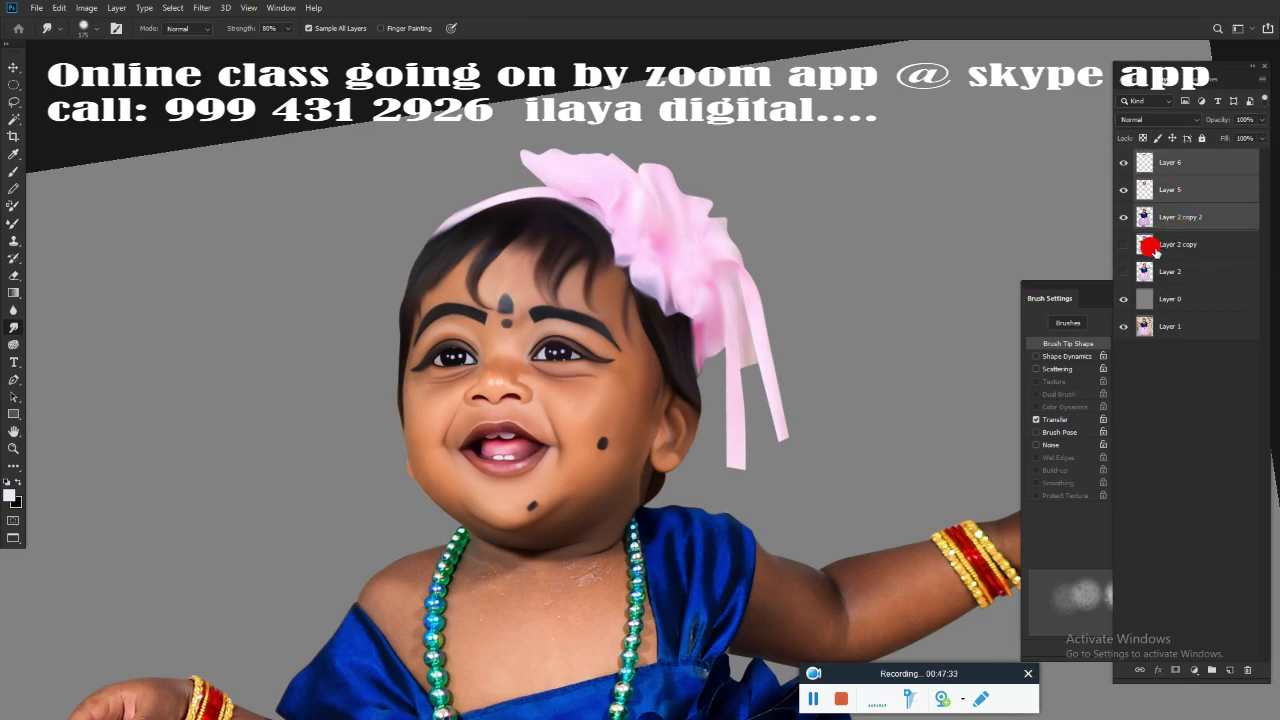
key(ctrl+e)
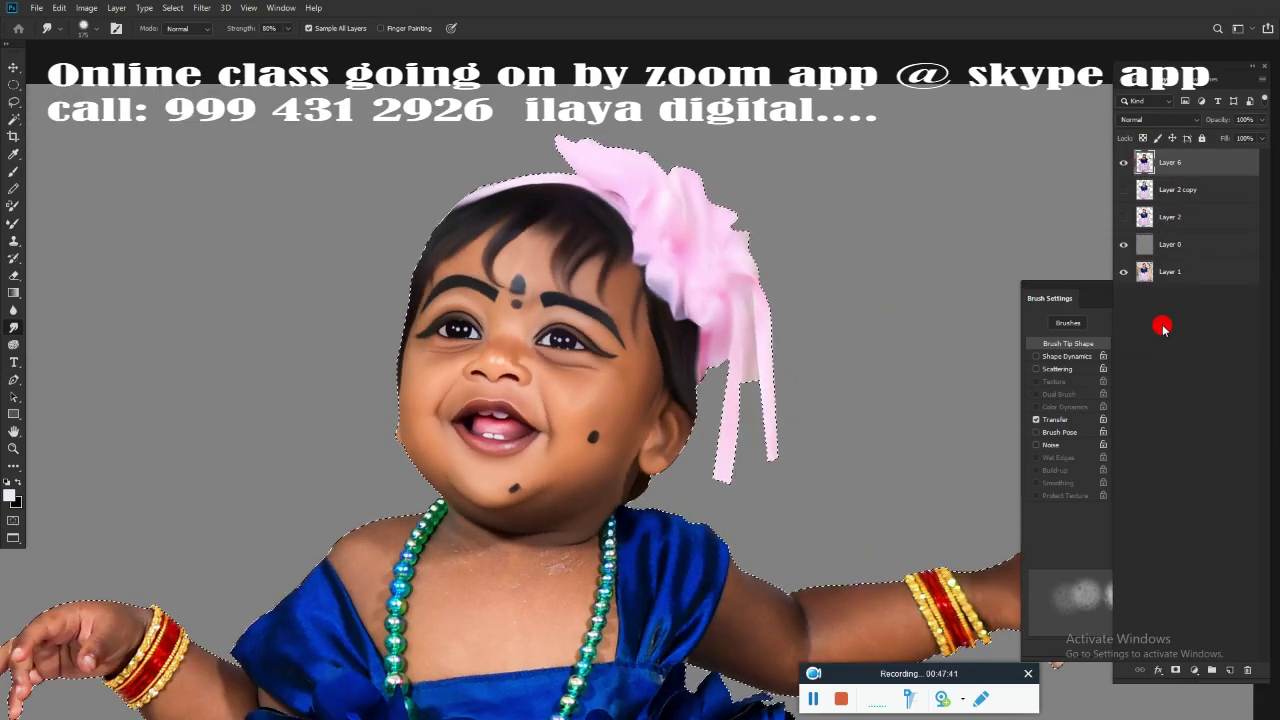